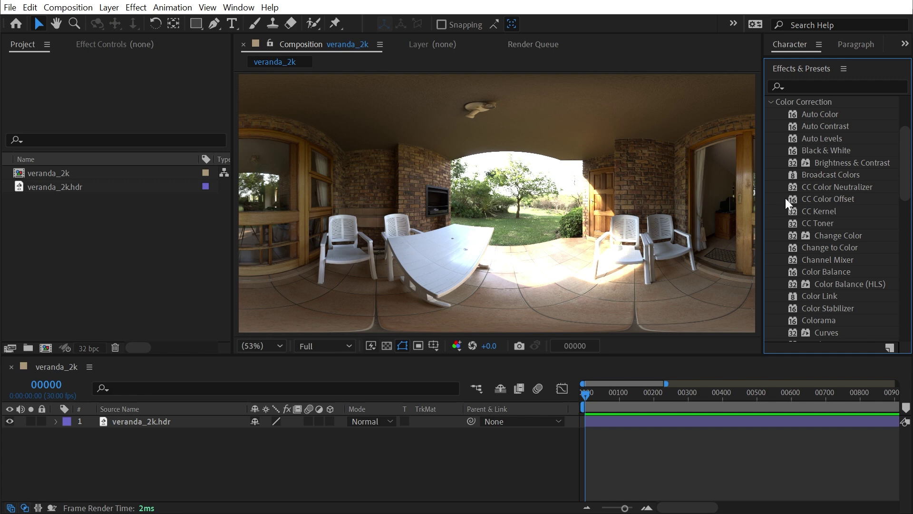
Apply the Lumetri Color effect from the Color Correction category to the veranda_2k.hdr layer
{"action": "scroll", "coordinate": [847, 212], "scroll_direction": "down", "scroll_amount": 3}
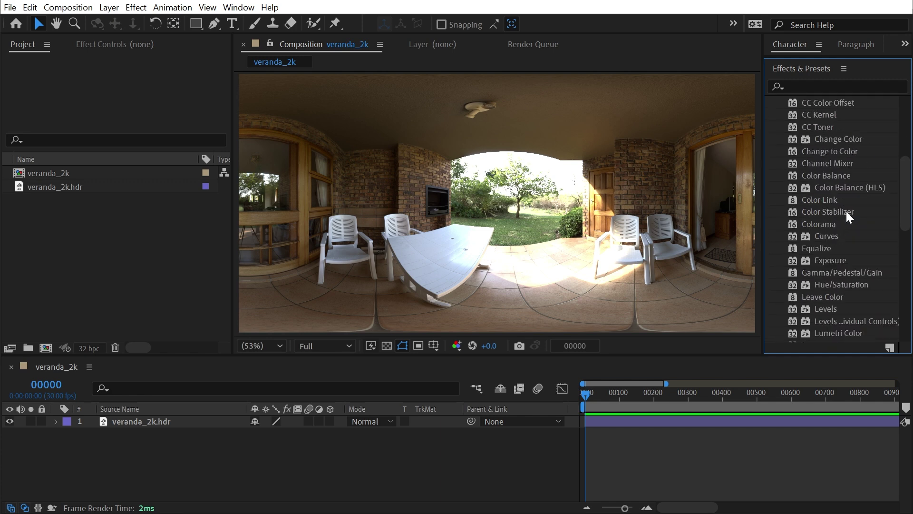
{"action": "scroll", "coordinate": [846, 212], "scroll_direction": "down", "scroll_amount": 5}
{"action": "left_click", "coordinate": [839, 205]}
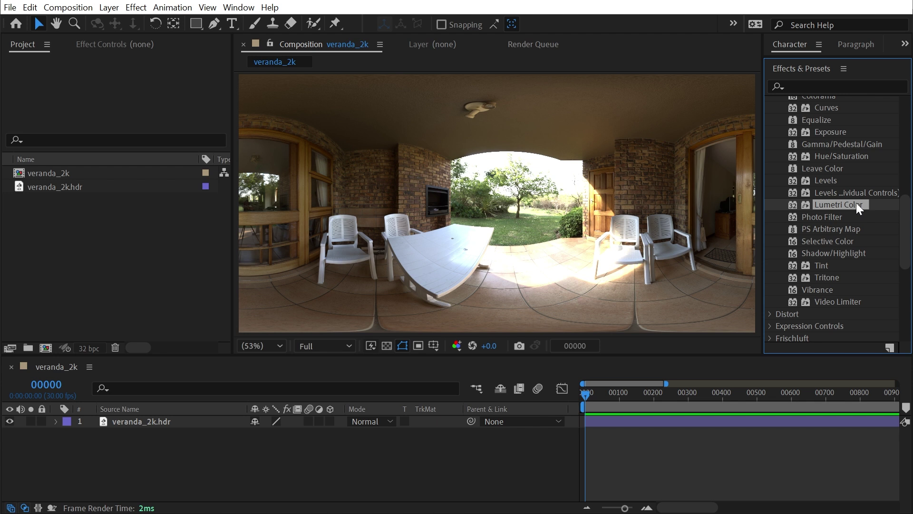
{"action": "left_click_drag", "start_coordinate": [856, 202], "coordinate": [668, 252]}
{"action": "left_click_drag", "start_coordinate": [828, 207], "coordinate": [481, 259]}
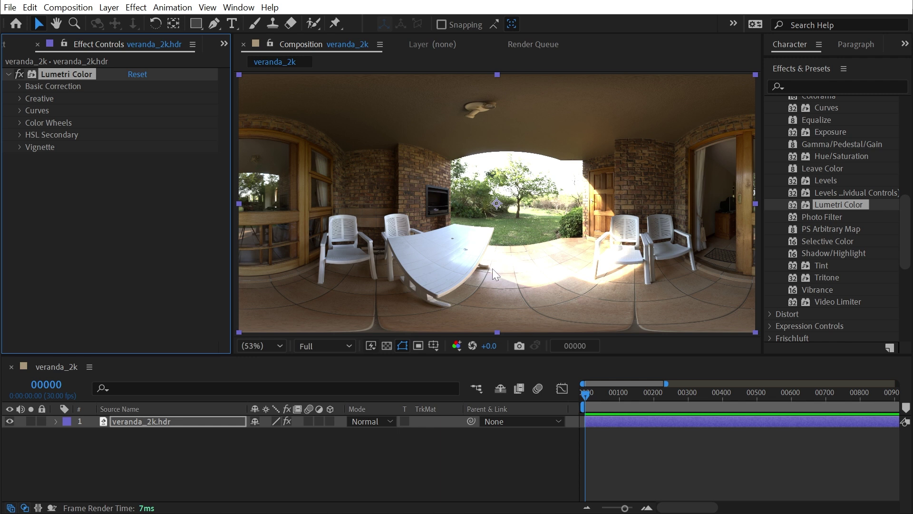
View the veranda_2k.hdr footage details, inspect the bright garden with viewer exposure at -5.4, and reset the exposure
{"action": "left_click", "coordinate": [8, 46]}
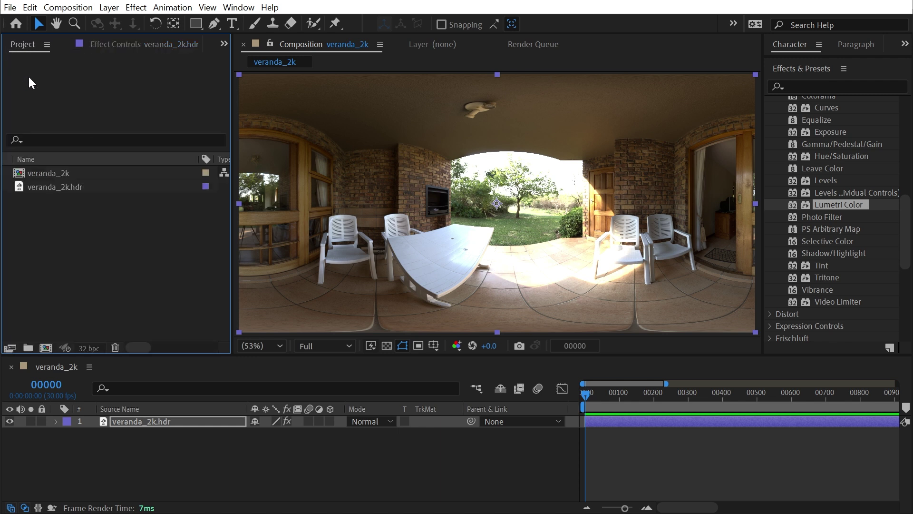
{"action": "left_click", "coordinate": [64, 188]}
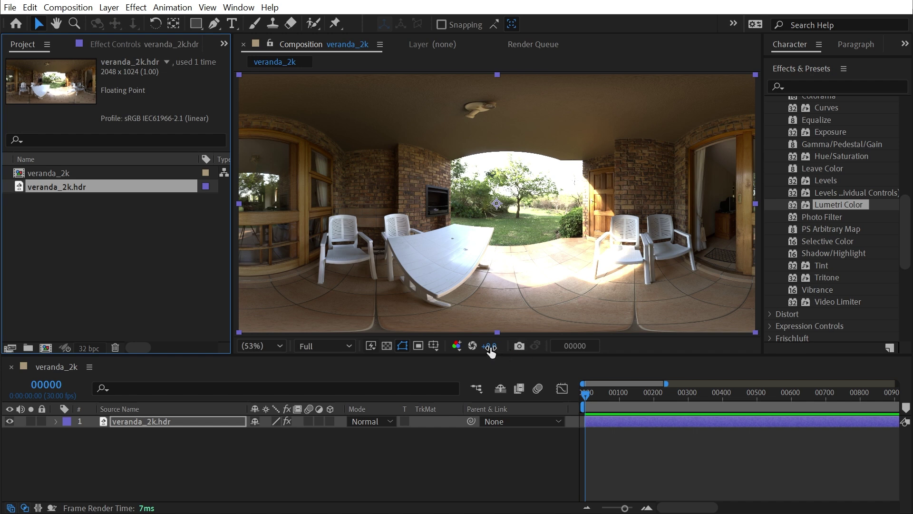
{"action": "left_click_drag", "start_coordinate": [492, 351], "coordinate": [449, 351]}
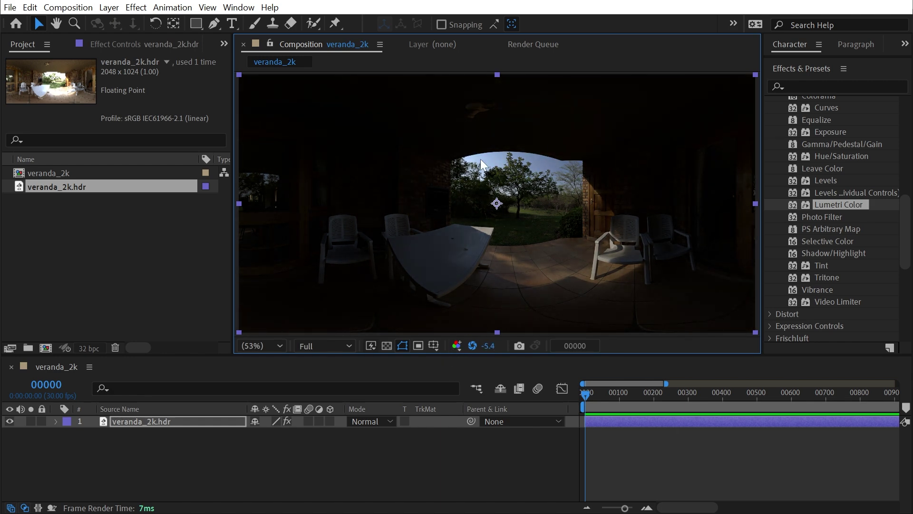
{"action": "scroll", "coordinate": [537, 156], "scroll_direction": "up", "scroll_amount": 1}
{"action": "key", "text": "h"}
{"action": "left_click_drag", "start_coordinate": [551, 131], "coordinate": [473, 144]}
{"action": "key", "text": "v"}
{"action": "left_click", "coordinate": [472, 346]}
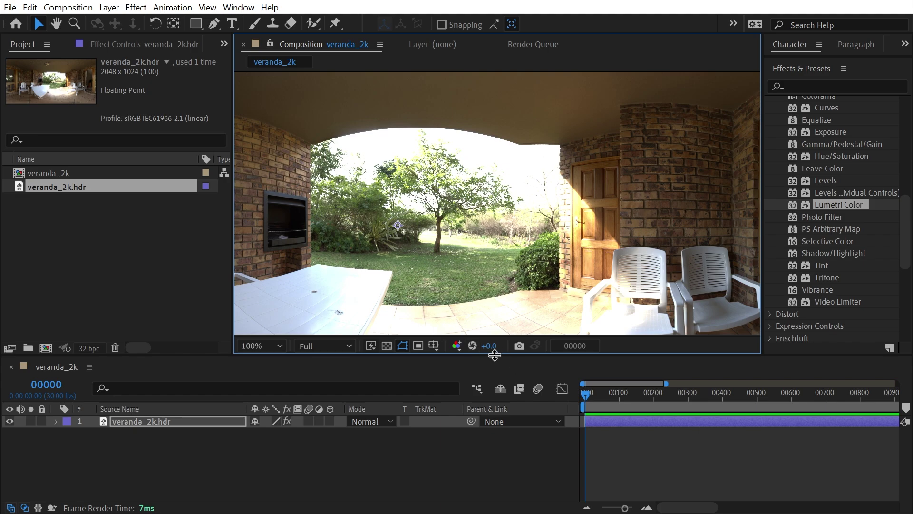
Inspect the dark fireplace and interior room with viewer exposure at +6.6, and reset the exposure and composition view
{"action": "left_click_drag", "start_coordinate": [492, 340], "coordinate": [531, 330]}
{"action": "scroll", "coordinate": [281, 217], "scroll_direction": "up", "scroll_amount": 1}
{"action": "left_click_drag", "start_coordinate": [306, 253], "coordinate": [699, 202]}
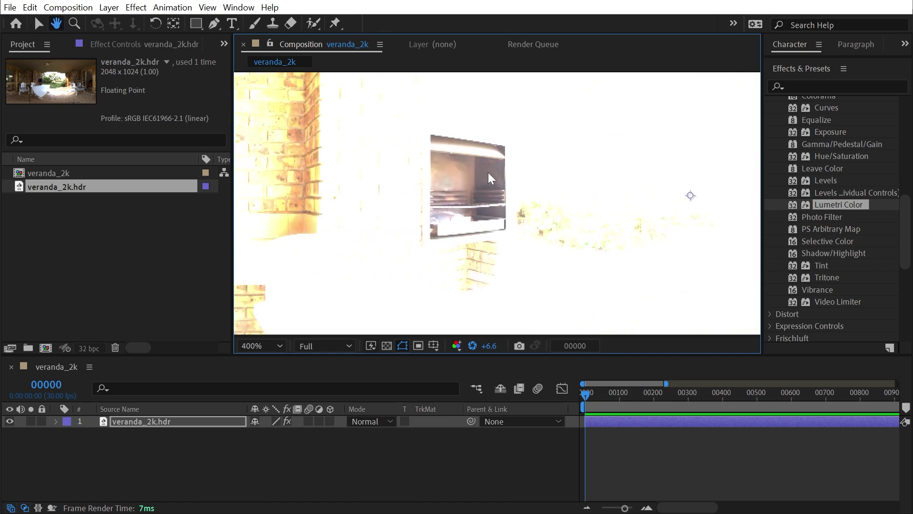
{"action": "scroll", "coordinate": [488, 173], "scroll_direction": "up", "scroll_amount": 1}
{"action": "scroll", "coordinate": [467, 162], "scroll_direction": "down", "scroll_amount": 2}
{"action": "left_click_drag", "start_coordinate": [377, 206], "coordinate": [725, 206]}
{"action": "left_click_drag", "start_coordinate": [541, 214], "coordinate": [447, 187]}
{"action": "left_click_drag", "start_coordinate": [713, 184], "coordinate": [521, 192]}
{"action": "left_click_drag", "start_coordinate": [390, 207], "coordinate": [568, 193]}
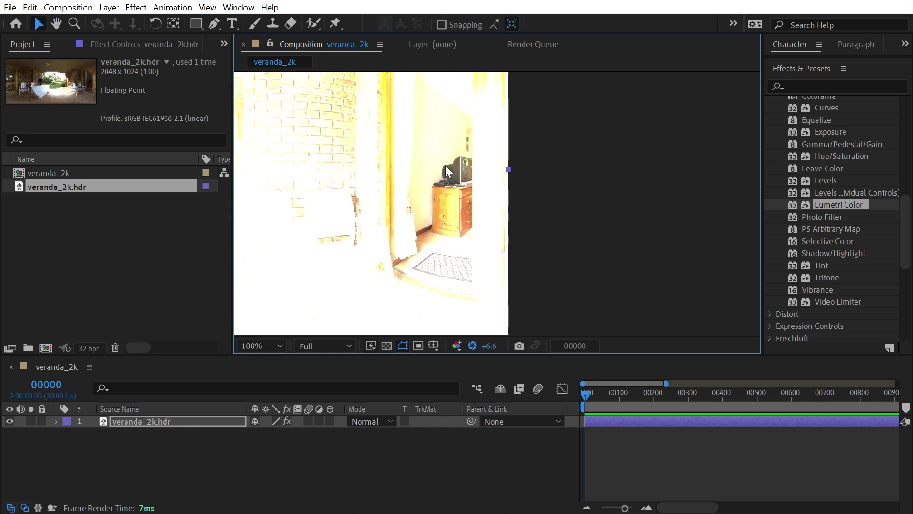
{"action": "scroll", "coordinate": [496, 205], "scroll_direction": "up", "scroll_amount": 1}
{"action": "left_click_drag", "start_coordinate": [463, 170], "coordinate": [469, 230]}
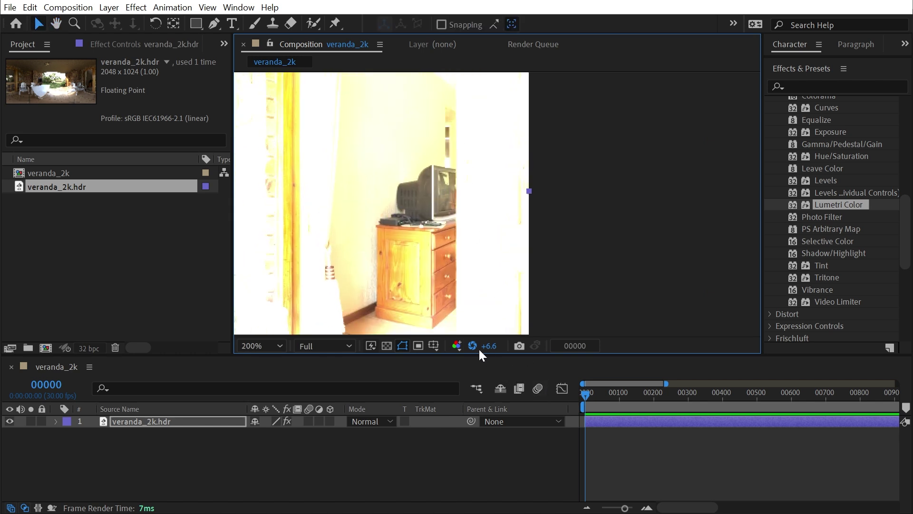
{"action": "left_click", "coordinate": [473, 345]}
{"action": "left_click", "coordinate": [474, 346]}
{"action": "key", "text": "shift+slash"}
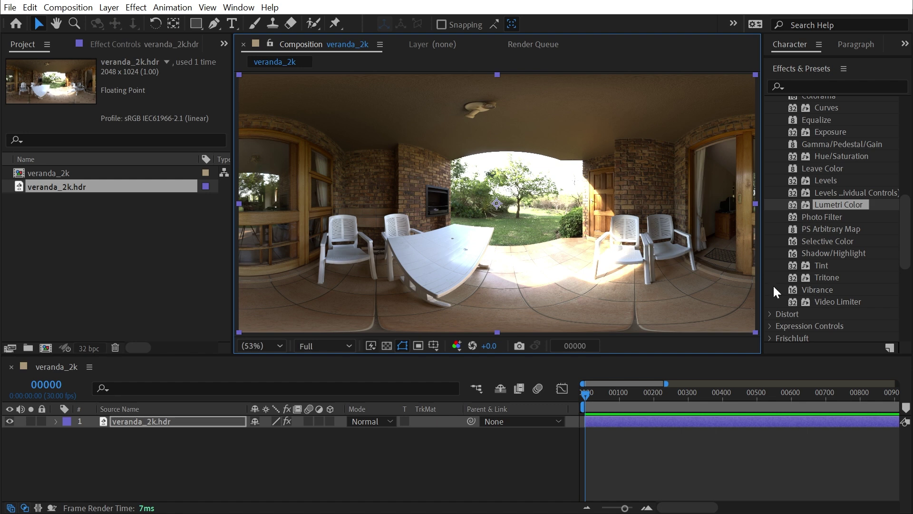
Find the CC Environment effect and apply it to the veranda_2k.hdr layer
{"action": "left_click", "coordinate": [828, 87]}
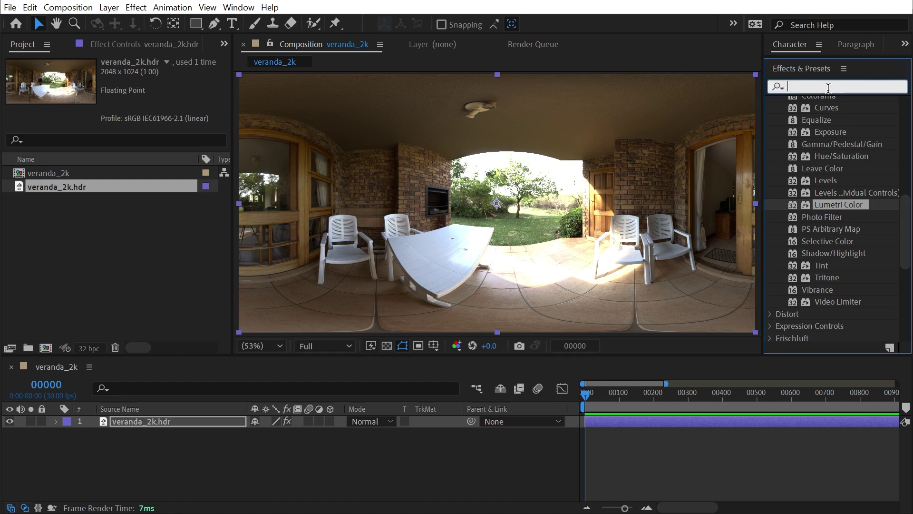
{"action": "type", "text": "envi"}
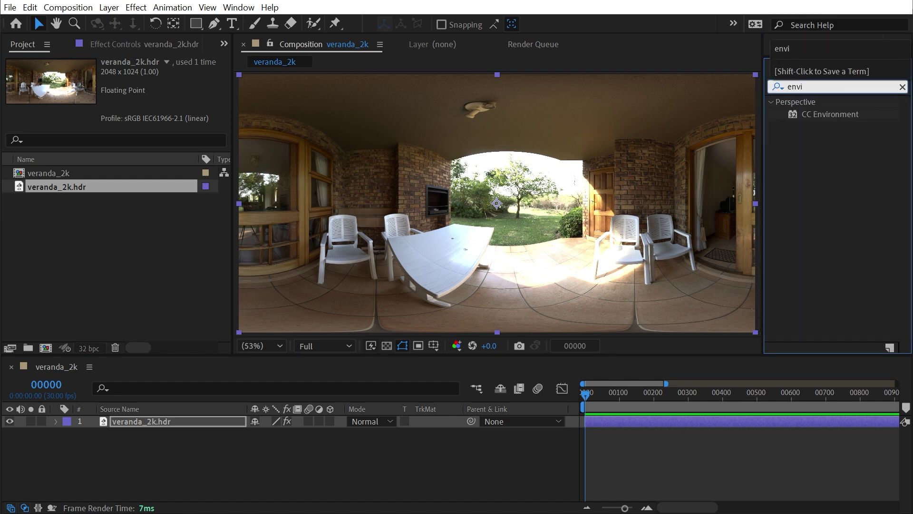
{"action": "left_click_drag", "start_coordinate": [855, 115], "coordinate": [466, 201]}
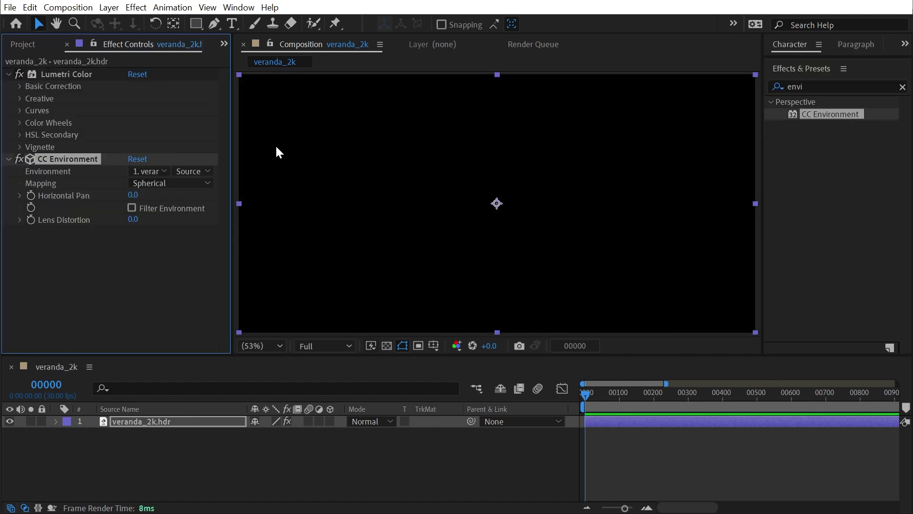
Create a two-node camera named Camera 1 using the 15mm preset
{"action": "left_click", "coordinate": [109, 7]}
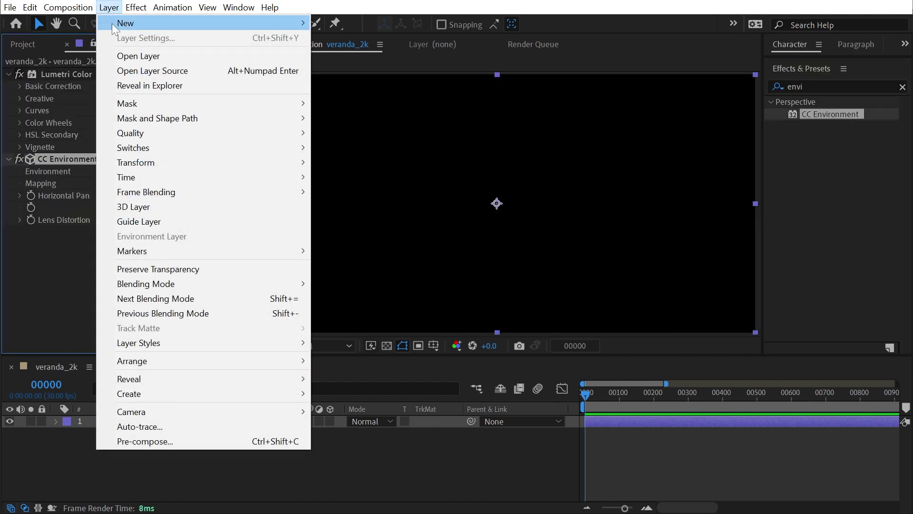
{"action": "mouse_move", "coordinate": [112, 24]}
{"action": "left_click", "coordinate": [418, 68]}
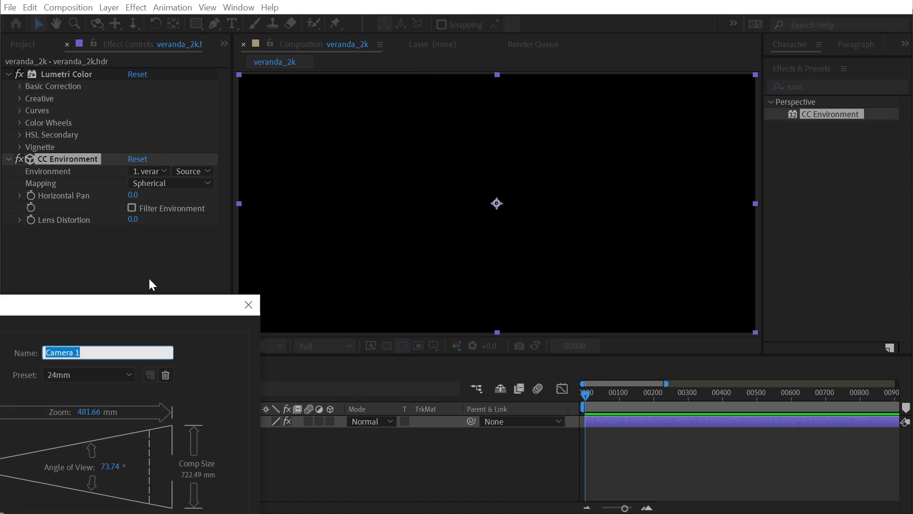
{"action": "left_click", "coordinate": [522, 176]}
{"action": "left_click", "coordinate": [507, 215]}
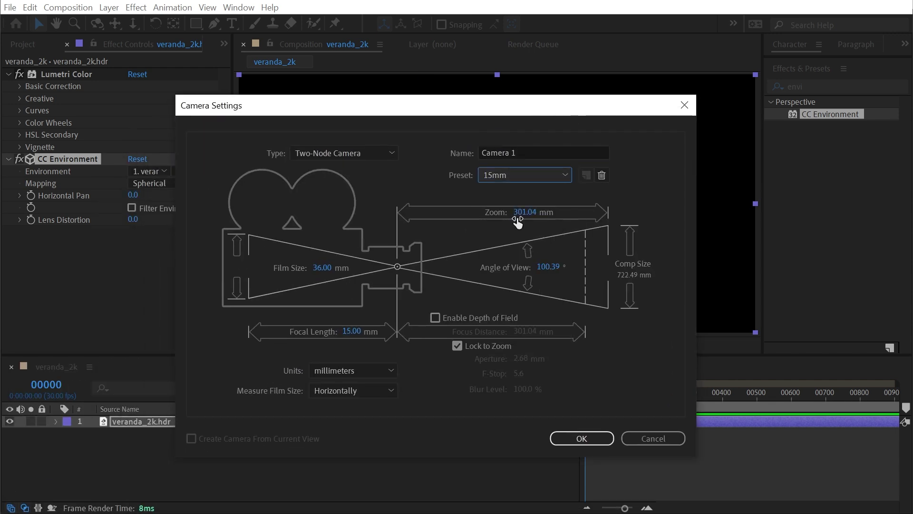
{"action": "left_click", "coordinate": [595, 440]}
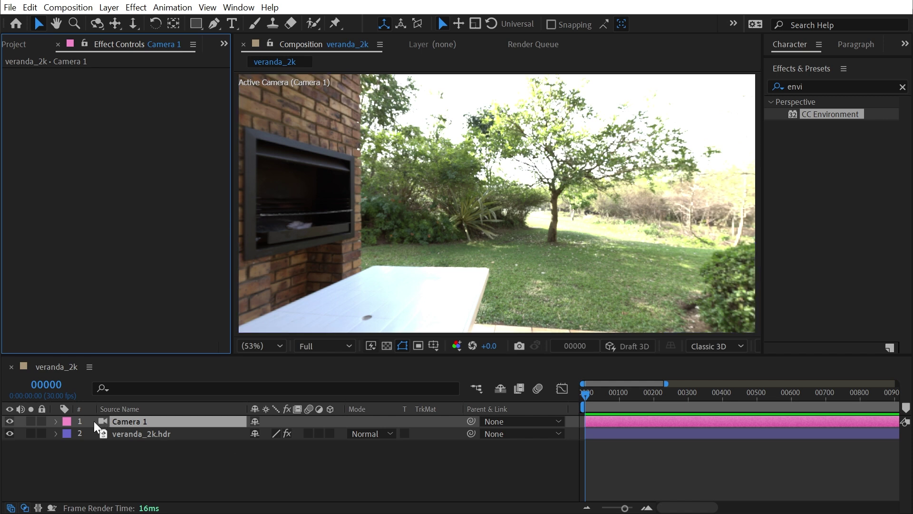
Widen Camera 1's field of view by setting its Zoom to 572.3 pixels
{"action": "left_click", "coordinate": [56, 421]}
{"action": "left_click", "coordinate": [69, 434]}
{"action": "left_click", "coordinate": [70, 430]}
{"action": "left_click", "coordinate": [68, 446]}
{"action": "left_click_drag", "start_coordinate": [257, 434], "coordinate": [190, 433]}
{"action": "left_click_drag", "start_coordinate": [1, 432], "coordinate": [66, 429]}
Orbit Camera 1 toward the garden and the wooden door
{"action": "key", "text": "c"}
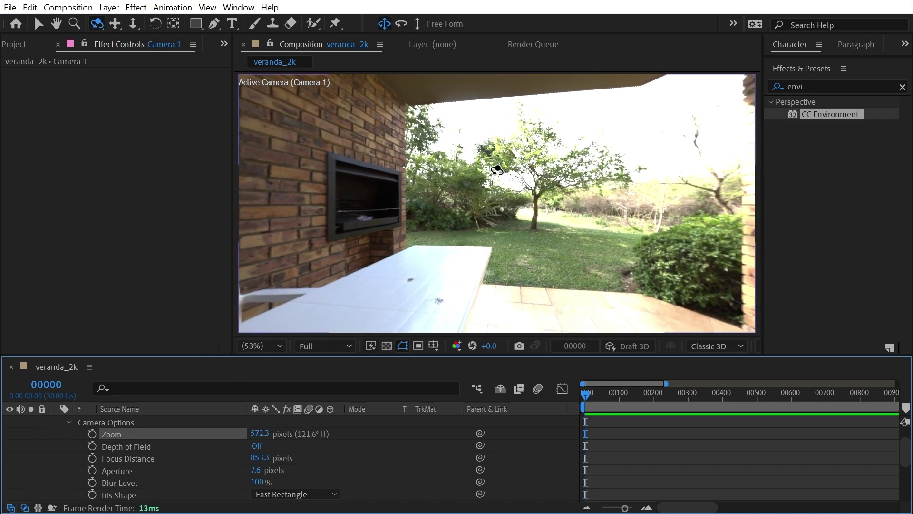
{"action": "left_click_drag", "start_coordinate": [520, 181], "coordinate": [499, 175]}
{"action": "scroll", "coordinate": [167, 428], "scroll_direction": "up", "scroll_amount": 2}
Reorder the effects on the veranda_2k.hdr layer so Lumetri Color sits below CC Environment
{"action": "left_click", "coordinate": [129, 422]}
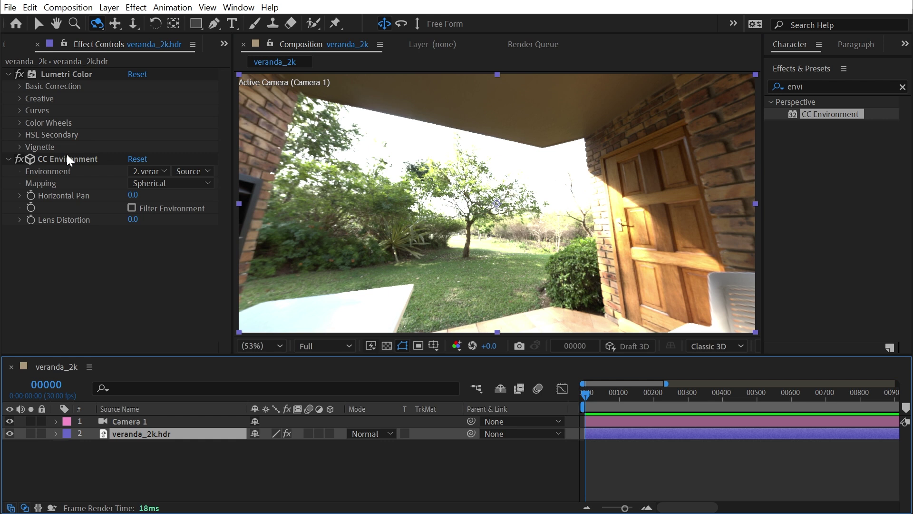
{"action": "left_click", "coordinate": [67, 75]}
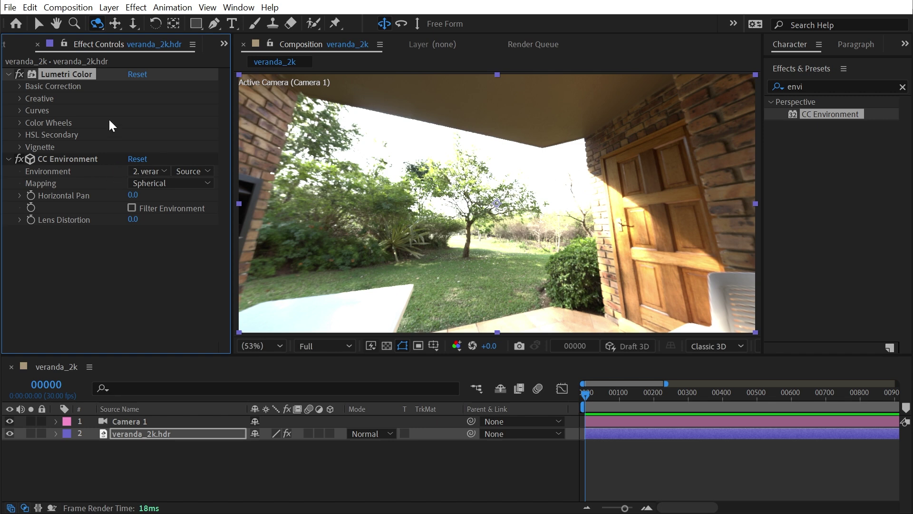
{"action": "left_click_drag", "start_coordinate": [61, 76], "coordinate": [72, 320]}
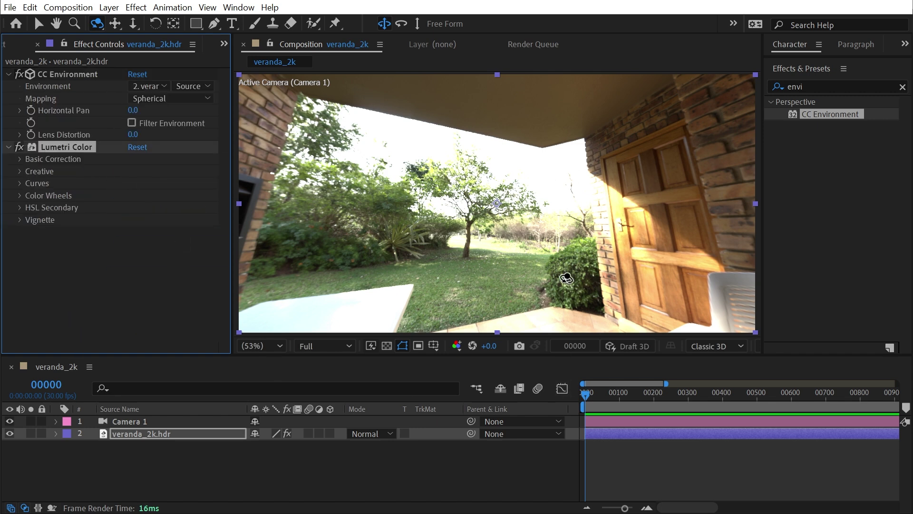
Reorient Camera 1 to frame the fireplace, the table and the wooden door
{"action": "left_click_drag", "start_coordinate": [424, 228], "coordinate": [397, 244]}
{"action": "key", "text": "ctrl+z"}
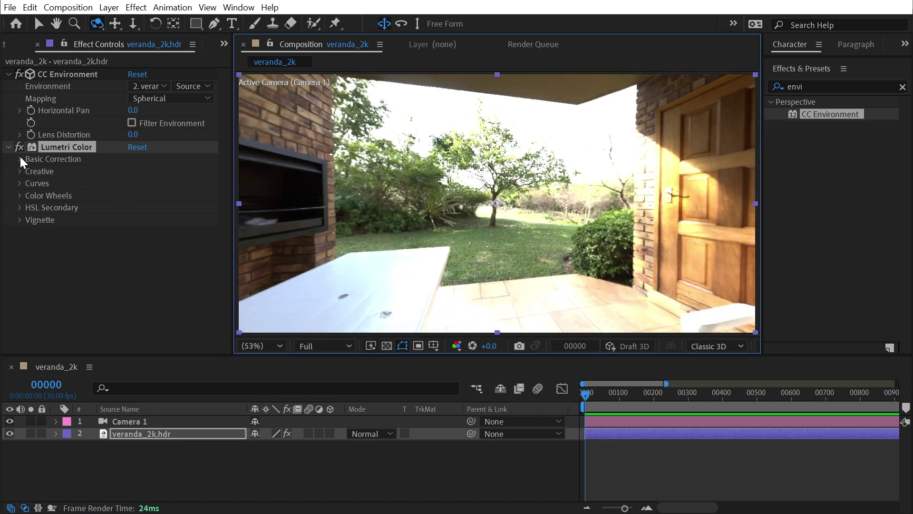
Collapse CC Environment, expand Lumetri Color's Basic Correction section, and switch that section off and back on
{"action": "left_click", "coordinate": [9, 74]}
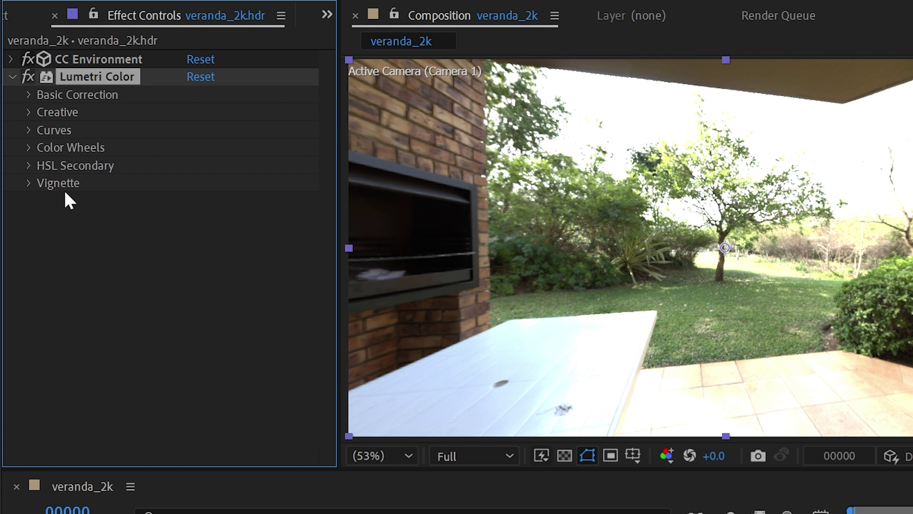
{"action": "left_click", "coordinate": [29, 95]}
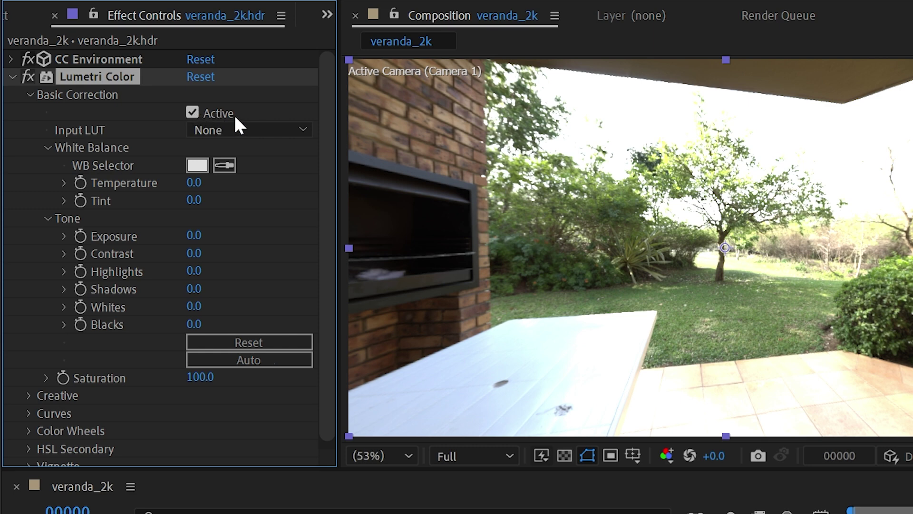
{"action": "left_click", "coordinate": [192, 110]}
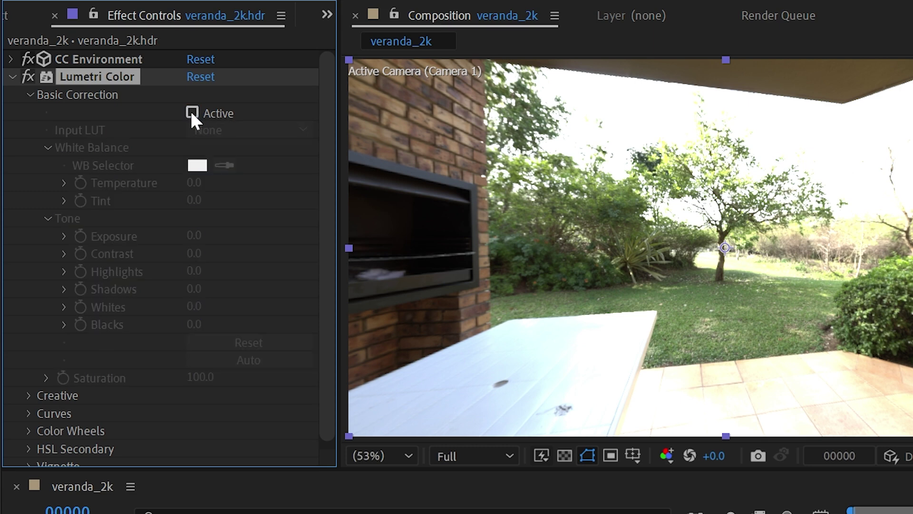
{"action": "left_click", "coordinate": [191, 111]}
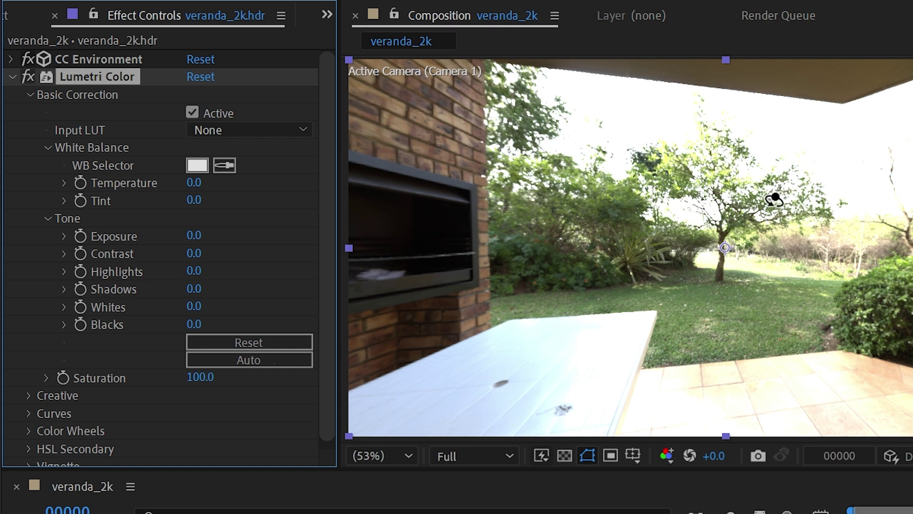
Try the ARRI_Universal_DCI input LUT in Basic Correction and return Input LUT to None
{"action": "left_click", "coordinate": [281, 138]}
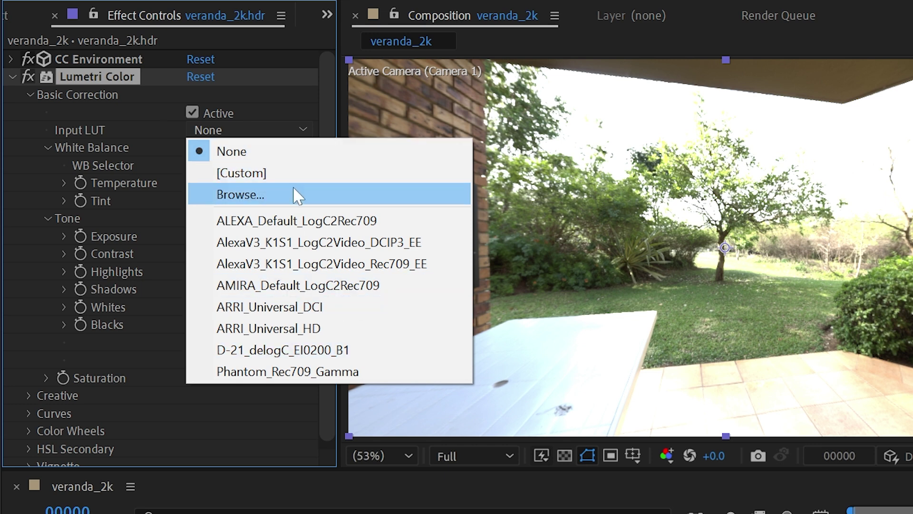
{"action": "left_click", "coordinate": [295, 306]}
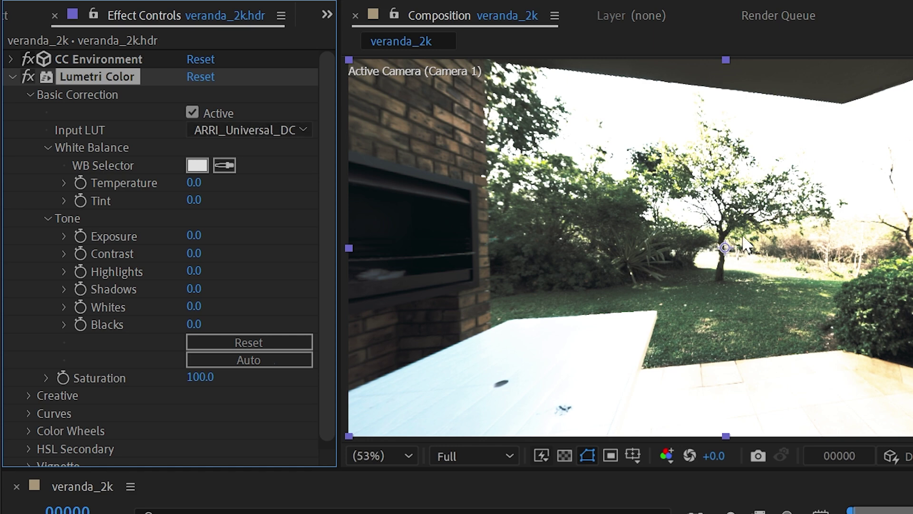
{"action": "left_click", "coordinate": [248, 130]}
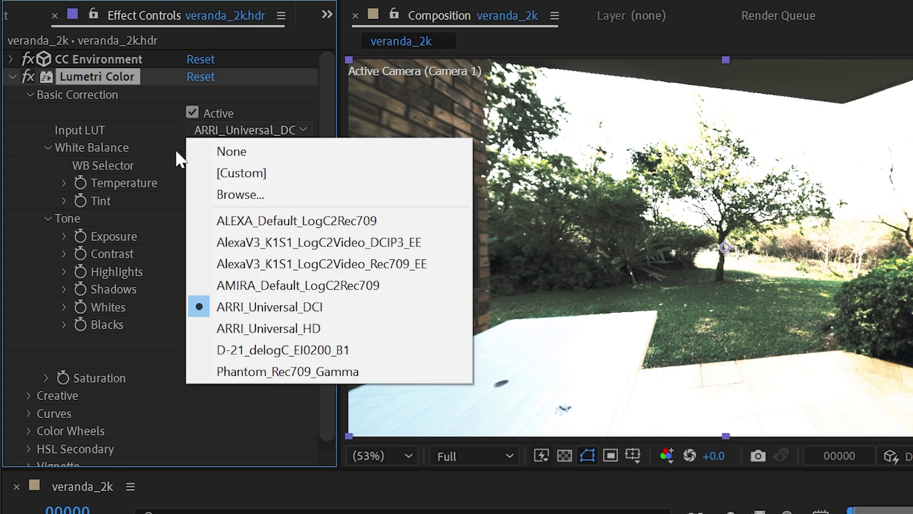
{"action": "left_click", "coordinate": [200, 150]}
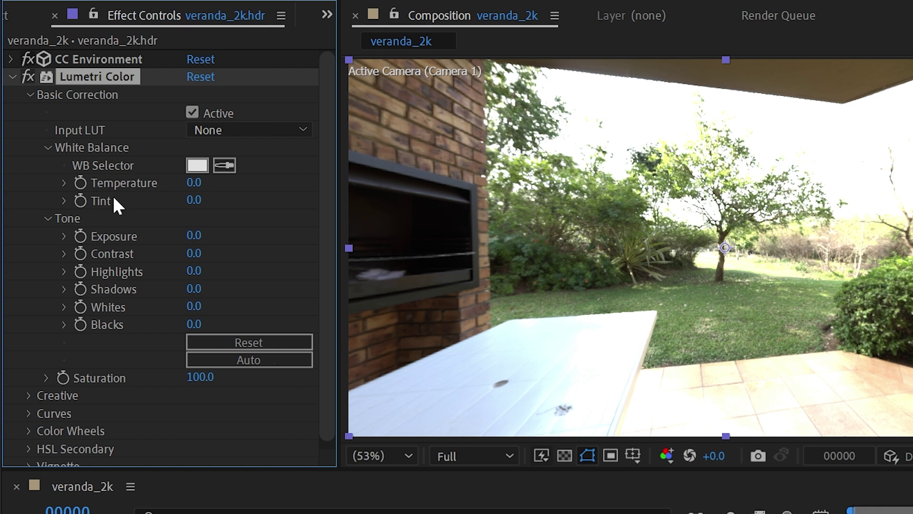
Try shifting the white balance Temperature and Tint, and undo both changes
{"action": "left_click_drag", "start_coordinate": [192, 184], "coordinate": [311, 185]}
{"action": "left_click_drag", "start_coordinate": [194, 201], "coordinate": [156, 207]}
{"action": "key", "text": "ctrl+z"}
Set the white balance by sampling the gray frame of the fireplace with the WB Selector eyedropper
{"action": "left_click_drag", "start_coordinate": [476, 236], "coordinate": [649, 216]}
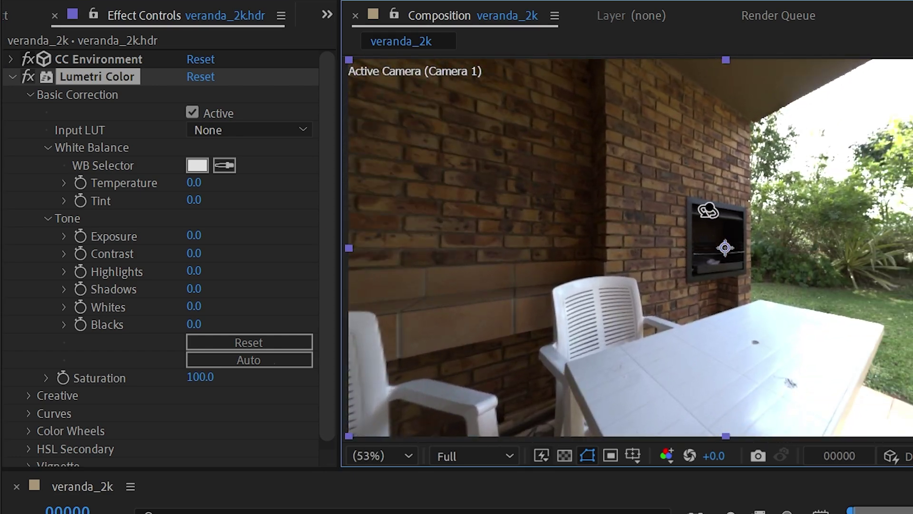
{"action": "left_click", "coordinate": [224, 165]}
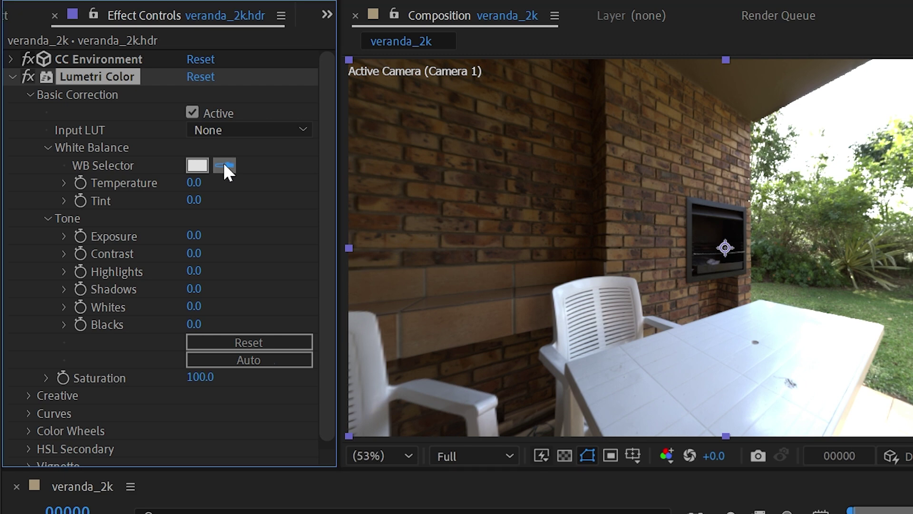
{"action": "left_click", "coordinate": [690, 207]}
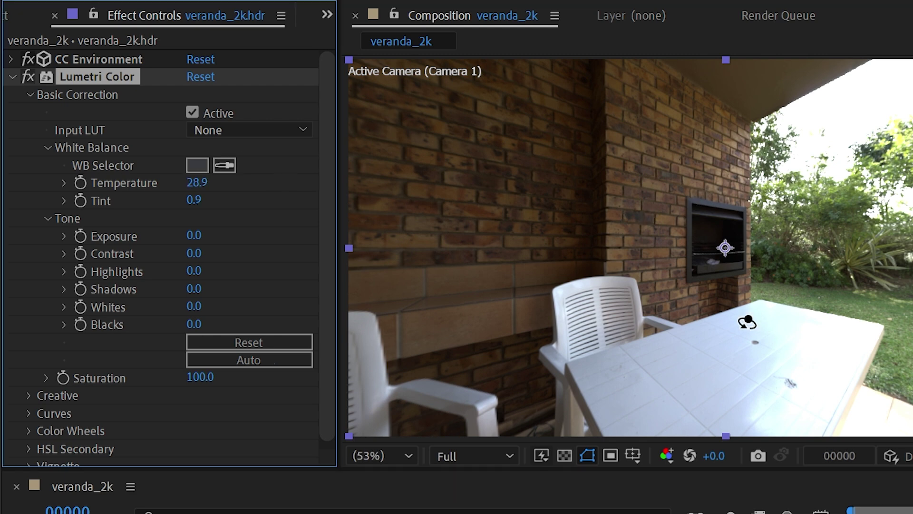
{"action": "left_click_drag", "start_coordinate": [812, 258], "coordinate": [768, 241]}
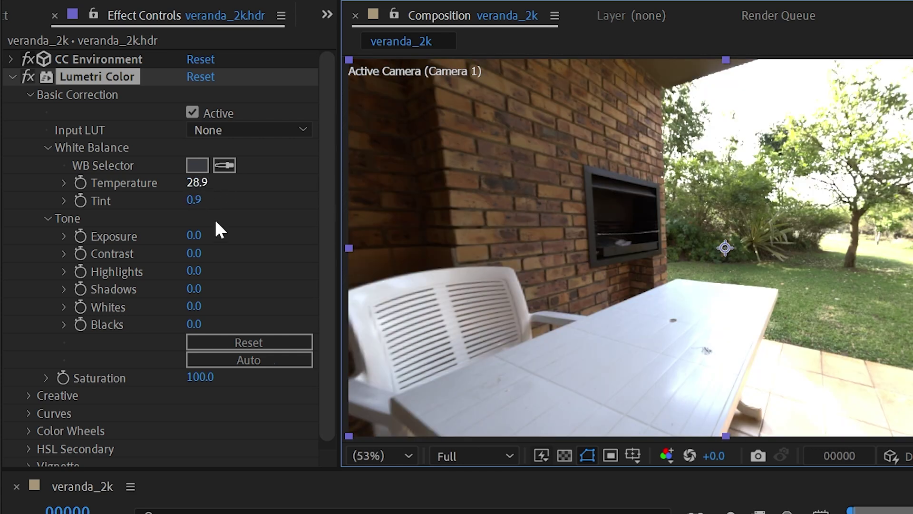
Switch Basic Correction off and on twice to compare the image with and without the sampled white balance
{"action": "left_click", "coordinate": [193, 112]}
{"action": "left_click", "coordinate": [192, 111]}
{"action": "left_click", "coordinate": [192, 112]}
{"action": "left_click", "coordinate": [192, 111]}
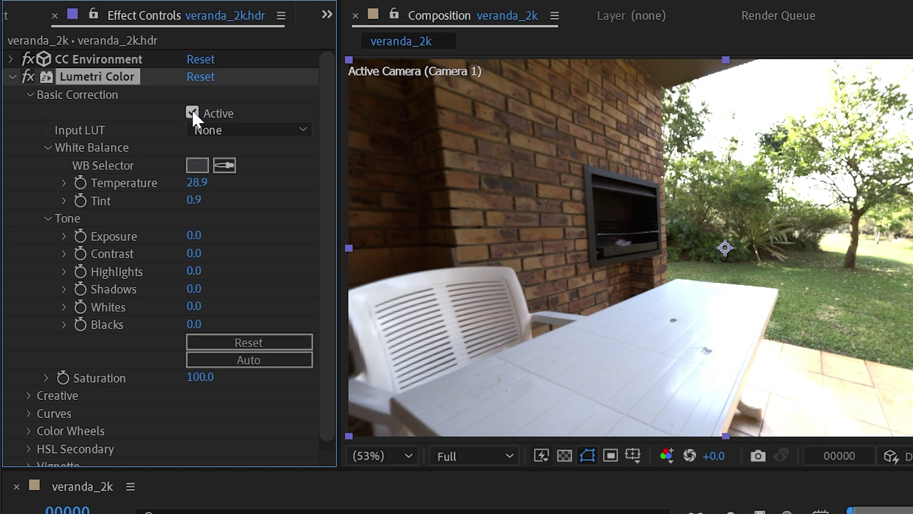
Set the white balance by sampling the white tabletop, and compare the image with Basic Correction off and on
{"action": "left_click", "coordinate": [234, 165]}
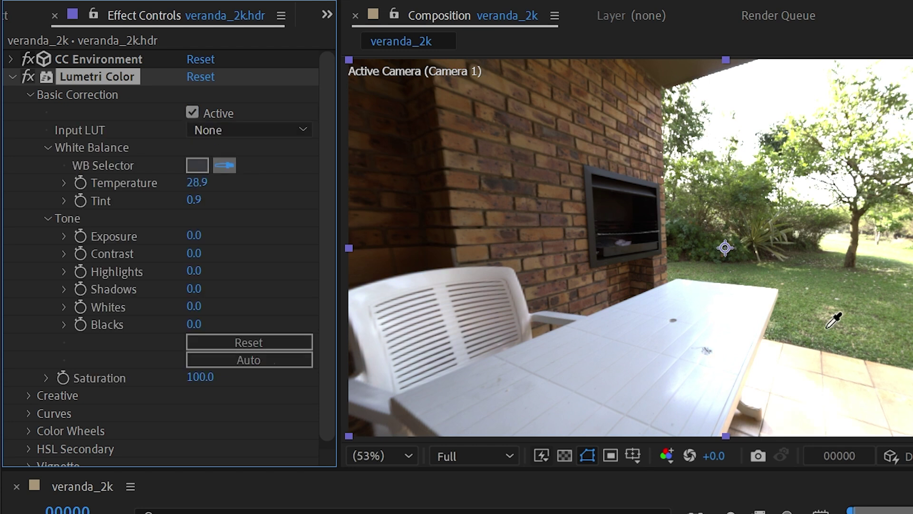
{"action": "left_click", "coordinate": [564, 353]}
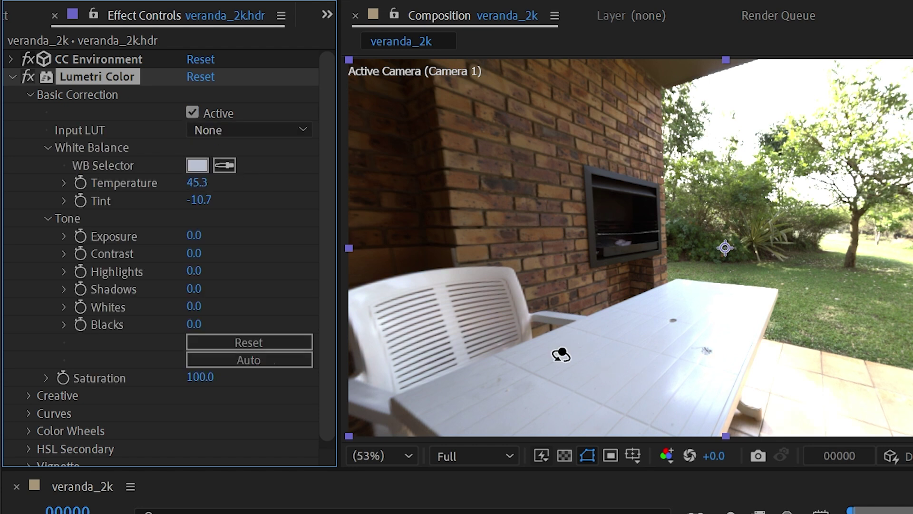
{"action": "left_click", "coordinate": [192, 112]}
{"action": "left_click", "coordinate": [192, 111]}
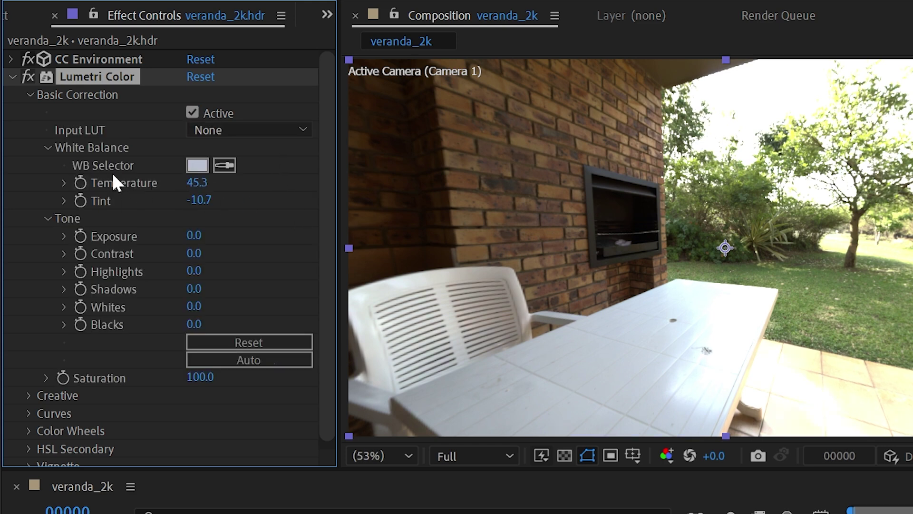
Collapse White Balance and lower Exposure to -7.0 with the camera turned toward the garden and wooden door
{"action": "left_click", "coordinate": [48, 148]}
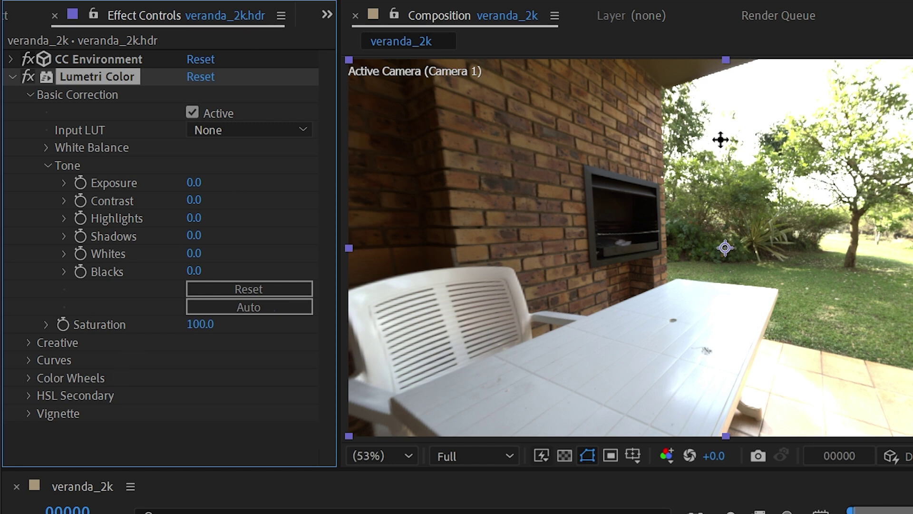
{"action": "left_click", "coordinate": [143, 1]}
{"action": "left_click_drag", "start_coordinate": [855, 182], "coordinate": [136, 232]}
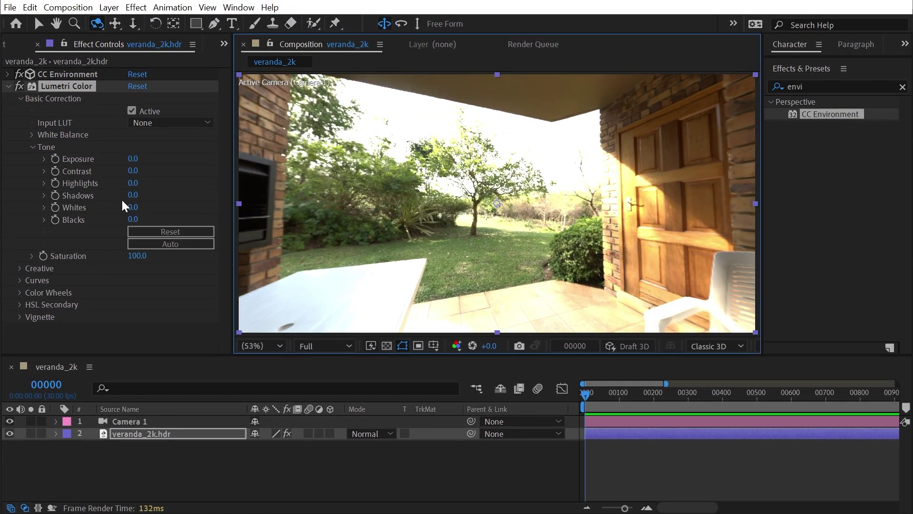
{"action": "left_click_drag", "start_coordinate": [133, 162], "coordinate": [53, 159]}
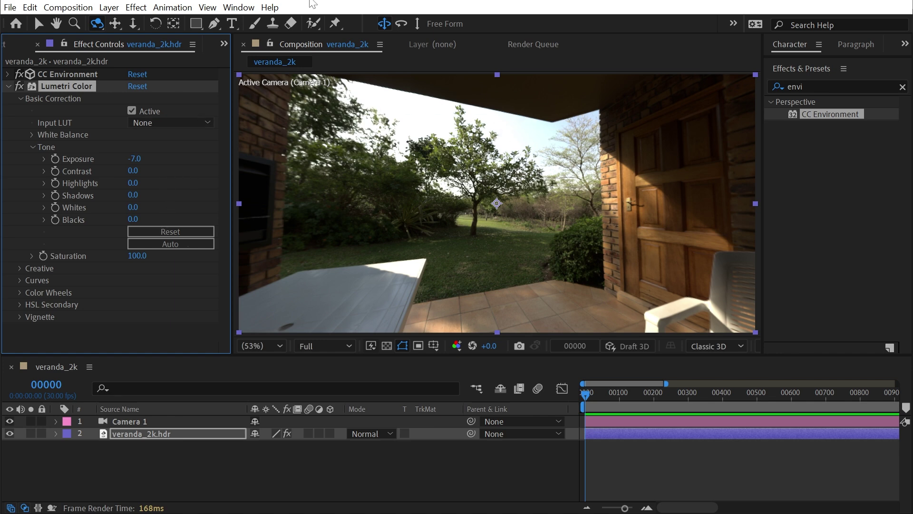
Show the Lumetri Scopes beside the composition and resize the panels so the scope and the image both have room
{"action": "left_click", "coordinate": [246, 9]}
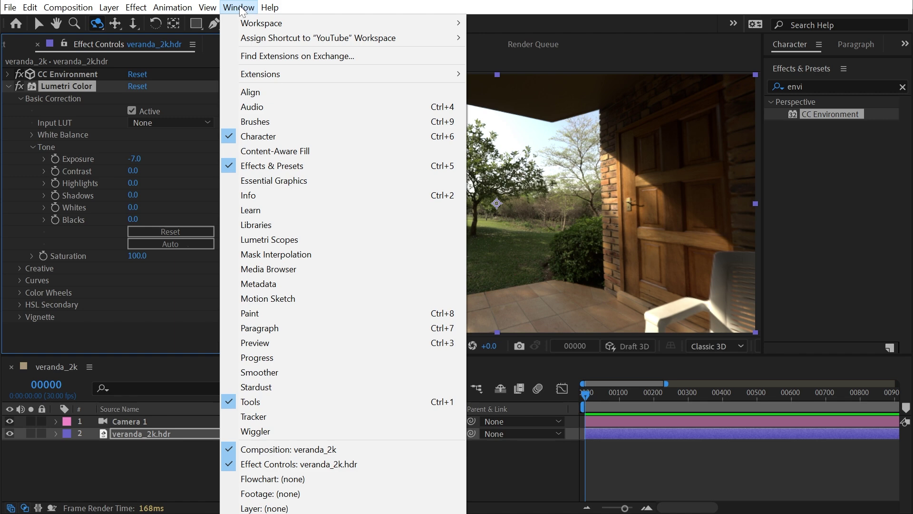
{"action": "left_click", "coordinate": [293, 242]}
{"action": "left_click_drag", "start_coordinate": [607, 127], "coordinate": [445, 138]}
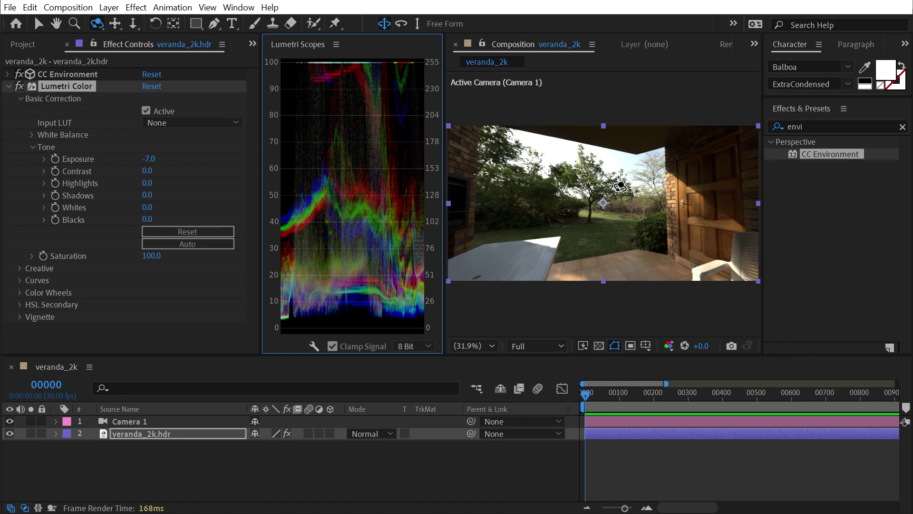
{"action": "left_click_drag", "start_coordinate": [760, 191], "coordinate": [910, 186]}
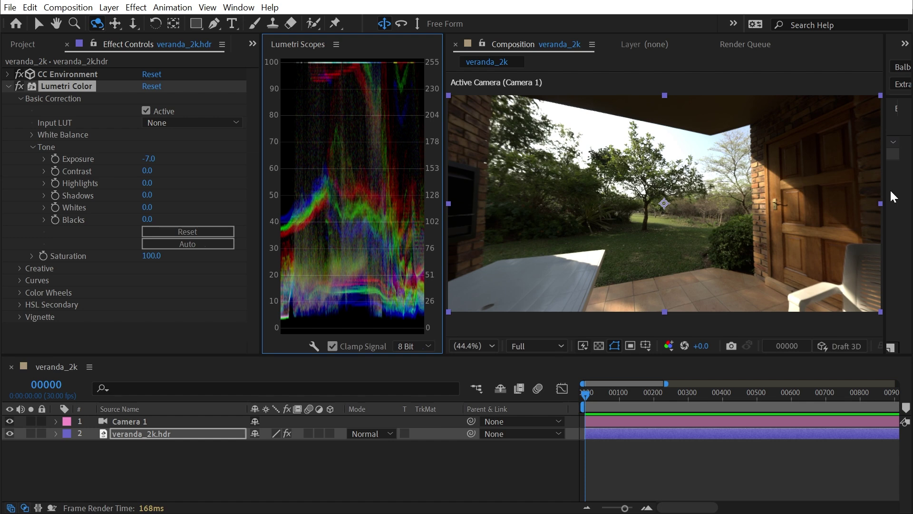
{"action": "left_click_drag", "start_coordinate": [446, 141], "coordinate": [476, 143]}
{"action": "left_click_drag", "start_coordinate": [261, 156], "coordinate": [212, 143]}
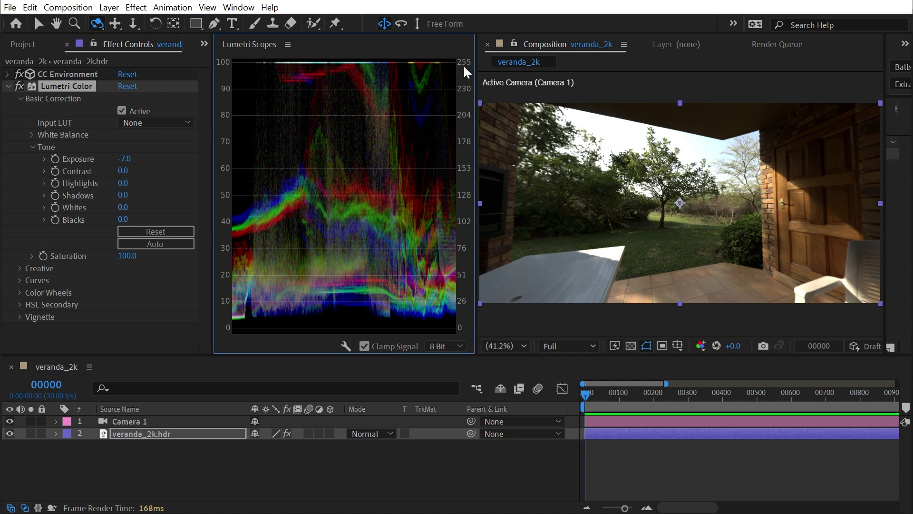
Check the scope's bit-depth options, try raising Exposure while watching the scope, and undo the Exposure change
{"action": "left_click", "coordinate": [438, 347]}
{"action": "left_click", "coordinate": [452, 344]}
{"action": "left_click", "coordinate": [119, 86]}
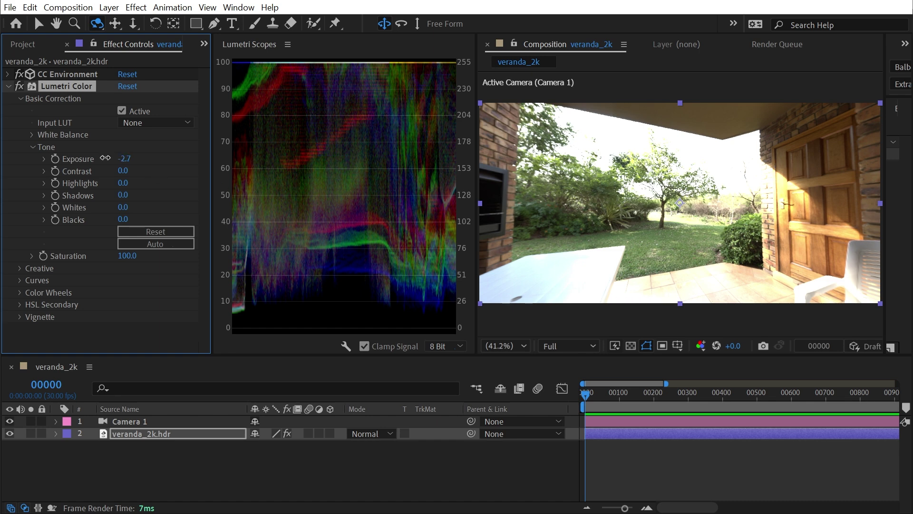
{"action": "key", "text": "ctrl+z"}
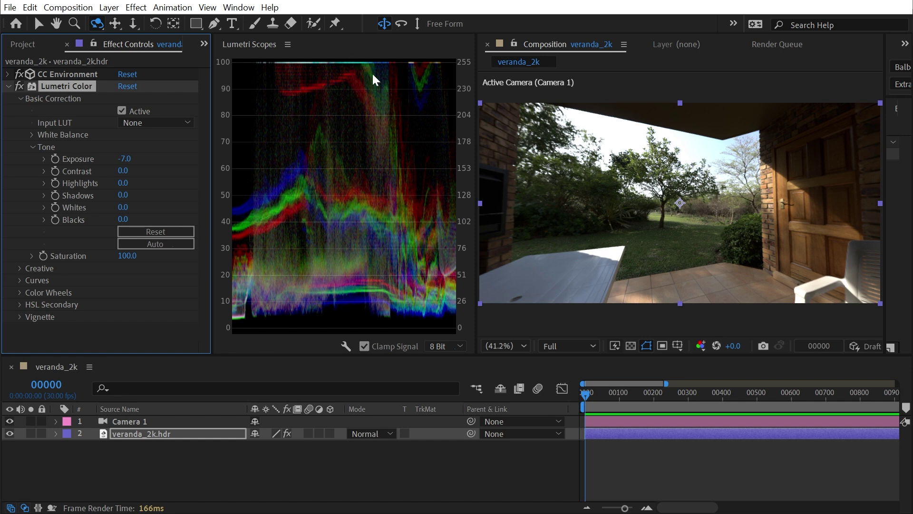
Try shifting Exposure once more against the scope, and set it to 0
{"action": "left_click_drag", "start_coordinate": [122, 158], "coordinate": [96, 145]}
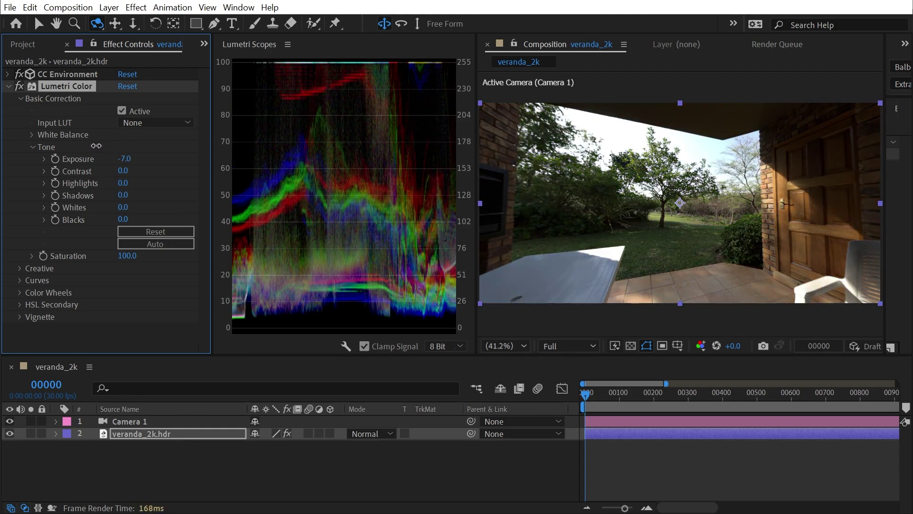
{"action": "left_click", "coordinate": [124, 158]}
{"action": "type", "text": "0"}
{"action": "key", "text": "Return"}
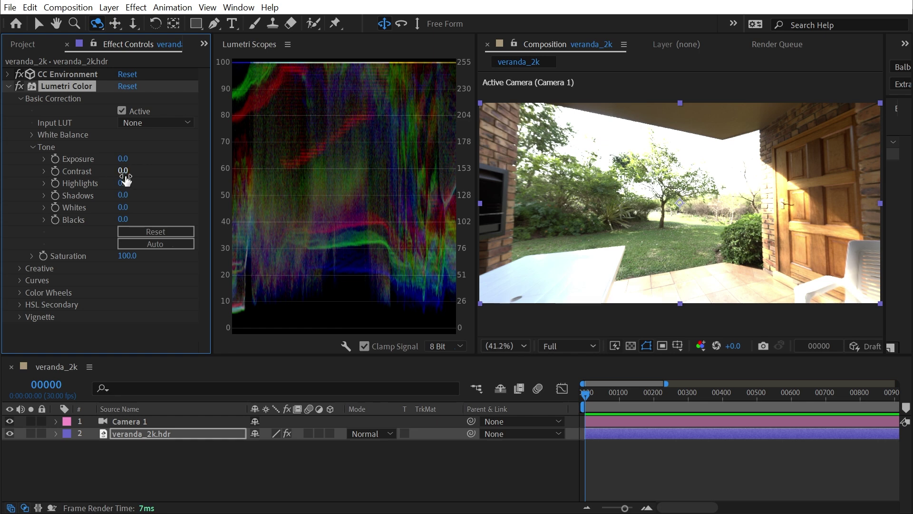
Set the tone values to Contrast 36.0, Exposure -3.1 and Highlights -77.0, trying Contrast 104.0 and Highlights -150.0 on the way
{"action": "left_click_drag", "start_coordinate": [126, 177], "coordinate": [418, 123]}
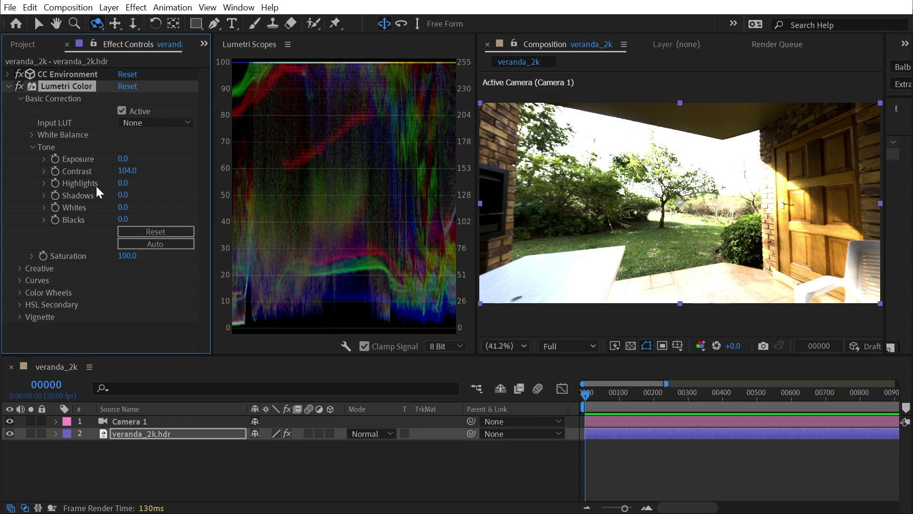
{"action": "left_click_drag", "start_coordinate": [119, 158], "coordinate": [88, 174]}
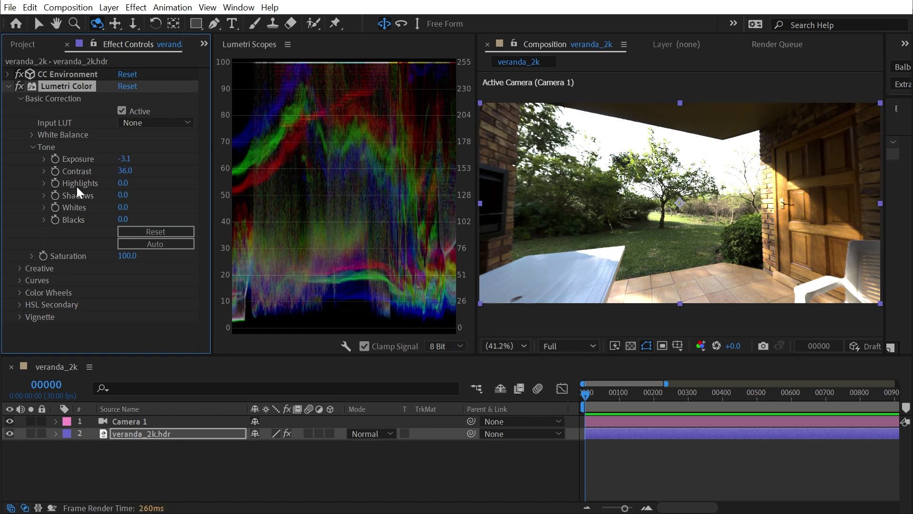
{"action": "mouse_move", "coordinate": [123, 183]}
{"action": "left_mouse_down"}
{"action": "mouse_move", "coordinate": [53, 187]}
{"action": "mouse_move", "coordinate": [125, 185]}
{"action": "left_mouse_up"}
{"action": "left_click_drag", "start_coordinate": [122, 183], "coordinate": [66, 183]}
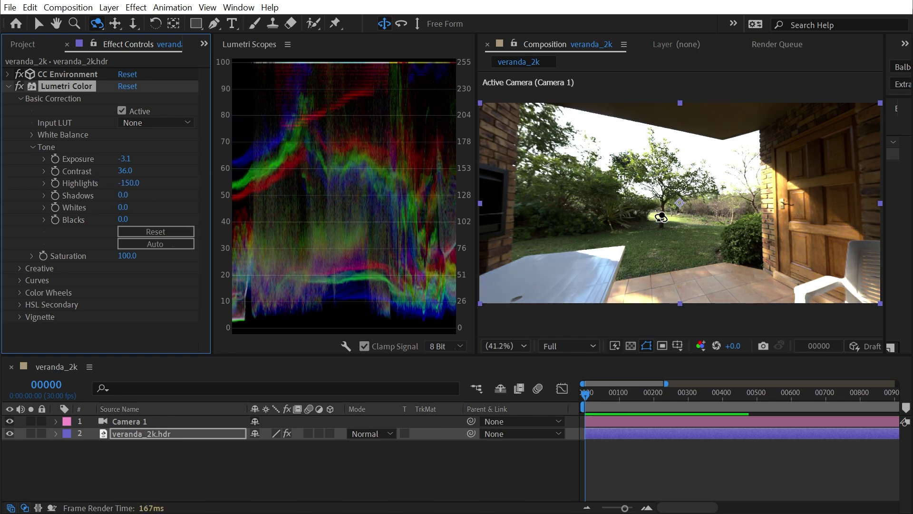
{"action": "left_click_drag", "start_coordinate": [126, 182], "coordinate": [169, 193]}
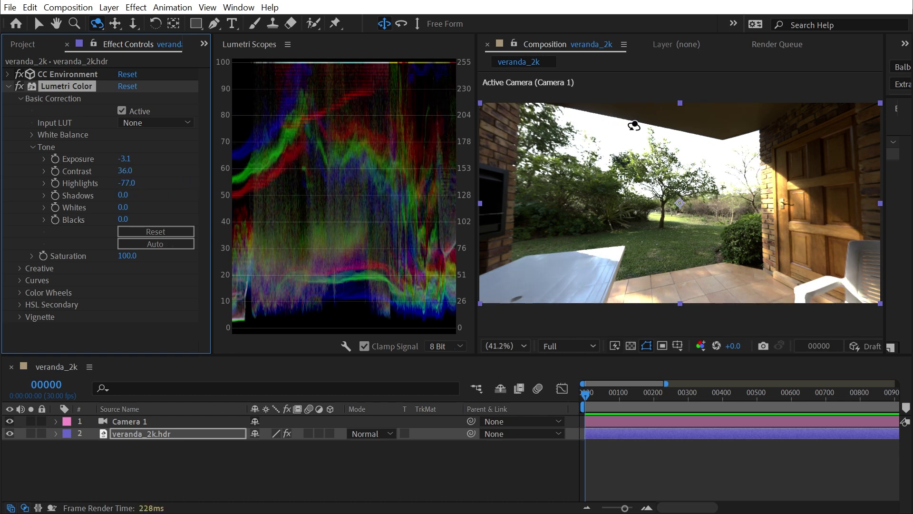
Tilt the camera slightly down toward the patio, and set Shadows to 18.0 and Whites to -150.0
{"action": "left_click", "coordinate": [775, 185]}
{"action": "left_click_drag", "start_coordinate": [668, 252], "coordinate": [667, 259]}
{"action": "mouse_move", "coordinate": [131, 195]}
{"action": "left_mouse_down"}
{"action": "mouse_move", "coordinate": [158, 193]}
{"action": "mouse_move", "coordinate": [139, 194]}
{"action": "left_mouse_up"}
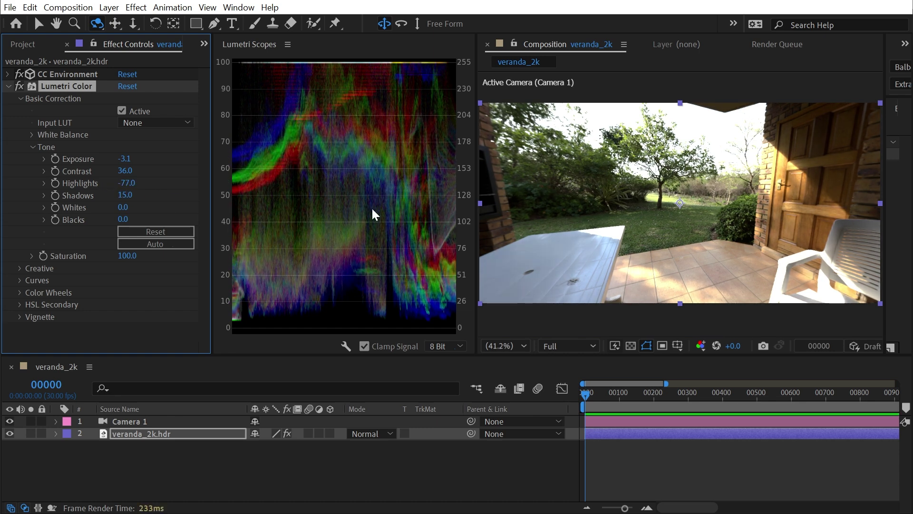
{"action": "left_click_drag", "start_coordinate": [126, 195], "coordinate": [5, 208]}
{"action": "key", "text": "v"}
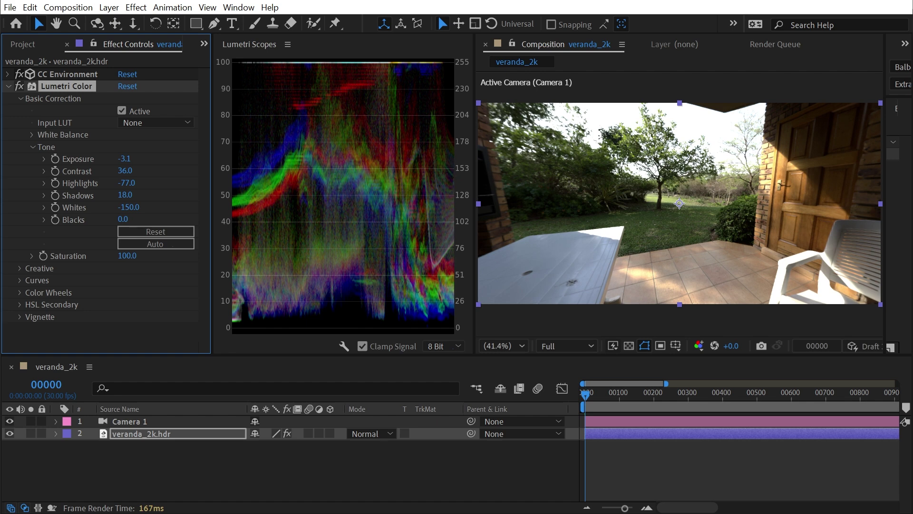
Try Exposure at -7.0 and 0.0 and Blacks at 7.0 and -3.0, and reset all Tone values
{"action": "left_click_drag", "start_coordinate": [124, 160], "coordinate": [106, 160]}
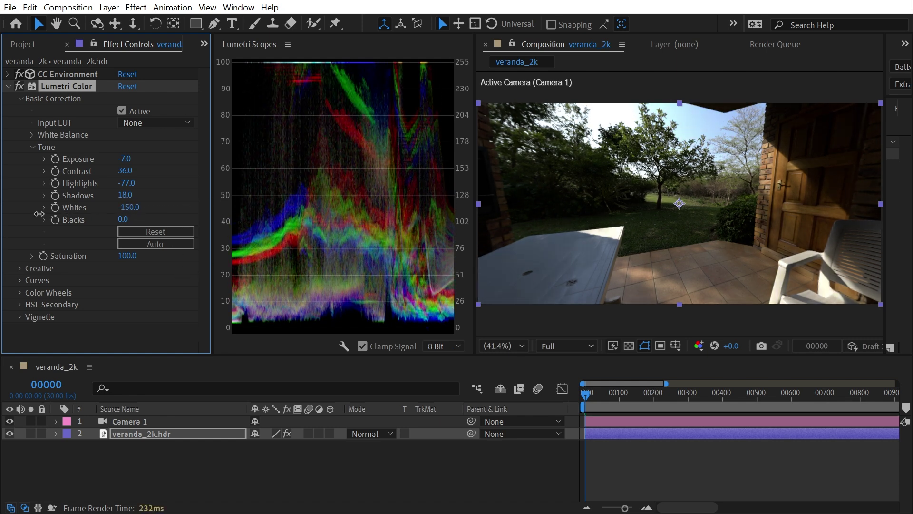
{"action": "left_click_drag", "start_coordinate": [123, 159], "coordinate": [198, 187]}
{"action": "mouse_move", "coordinate": [124, 220]}
{"action": "left_mouse_down"}
{"action": "mouse_move", "coordinate": [156, 218]}
{"action": "mouse_move", "coordinate": [124, 212]}
{"action": "left_mouse_up"}
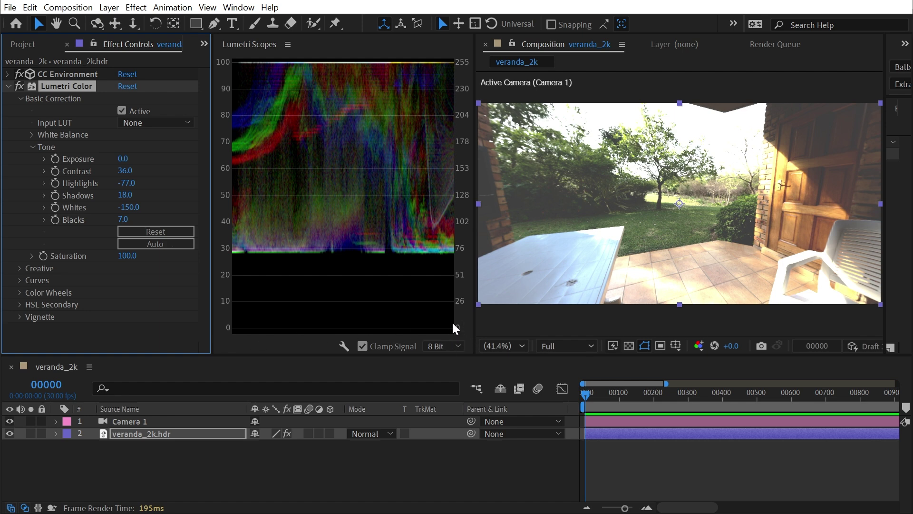
{"action": "left_click_drag", "start_coordinate": [126, 220], "coordinate": [115, 217]}
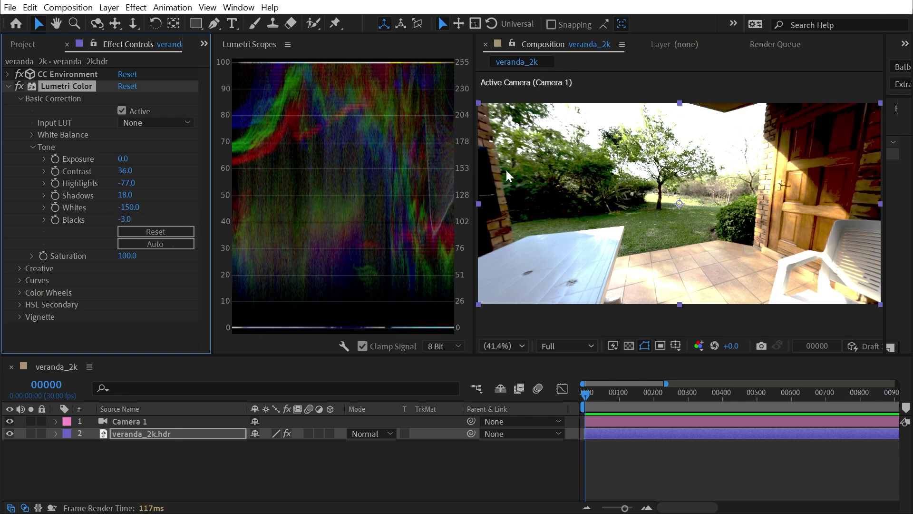
{"action": "left_click", "coordinate": [159, 236]}
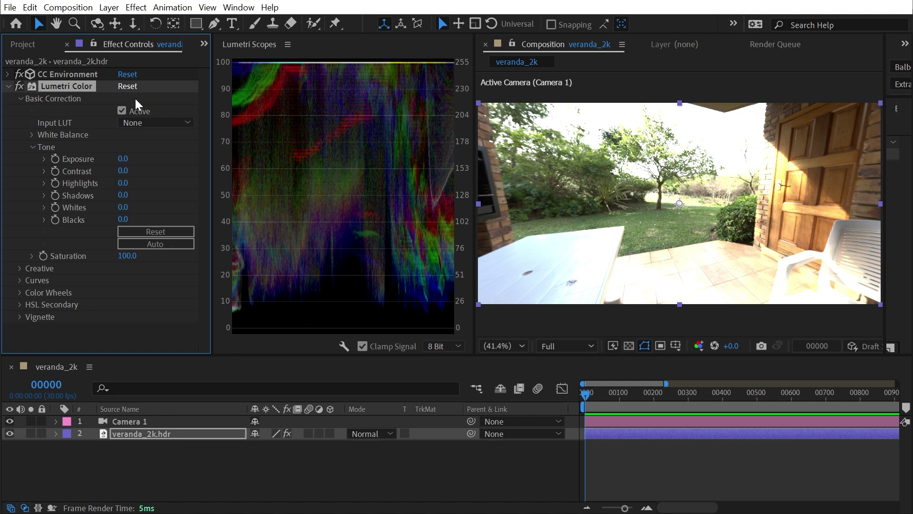
Try the automatic Tone correction, check it by turning the camera around the veranda, and undo both changes
{"action": "left_click", "coordinate": [163, 245]}
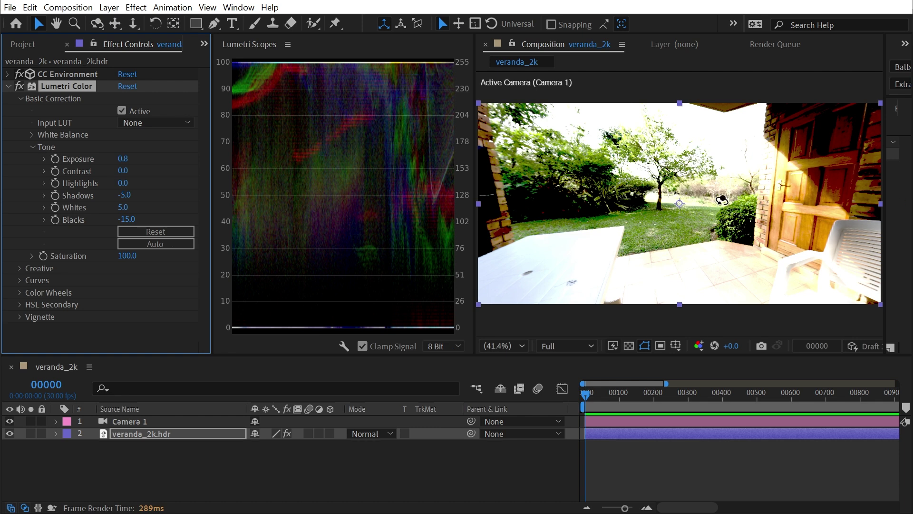
{"action": "key", "text": "c"}
{"action": "left_click_drag", "start_coordinate": [724, 206], "coordinate": [539, 163]}
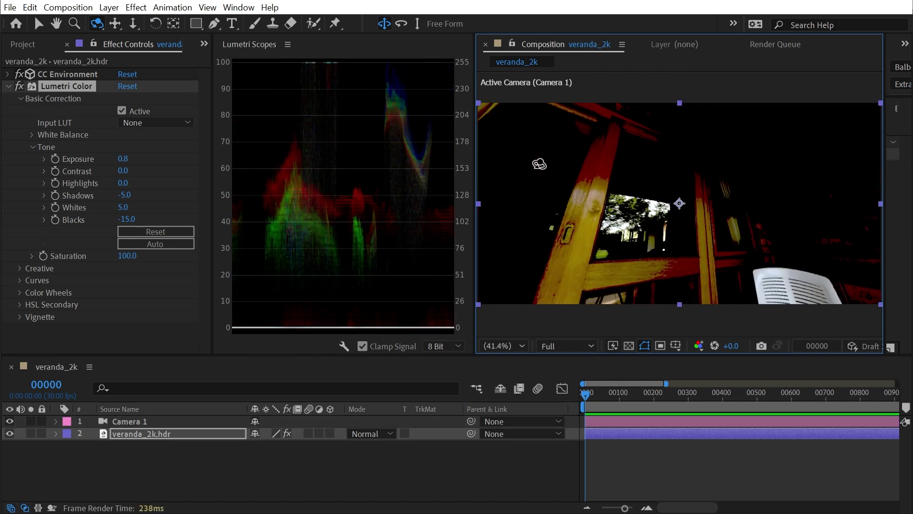
{"action": "left_click_drag", "start_coordinate": [664, 266], "coordinate": [638, 226]}
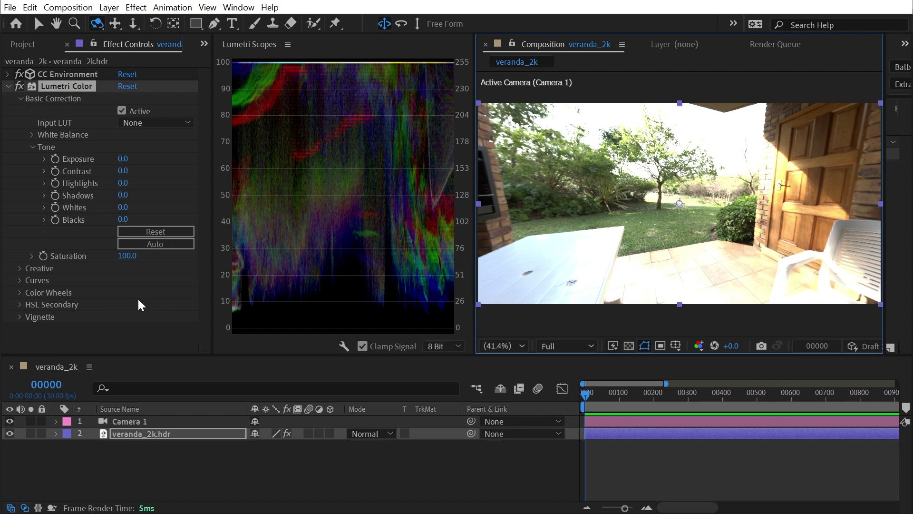
Try lowering Saturation and raising it to 300.0, and return it to 100.0
{"action": "left_click_drag", "start_coordinate": [126, 255], "coordinate": [16, 256]}
{"action": "left_click_drag", "start_coordinate": [116, 257], "coordinate": [406, 268]}
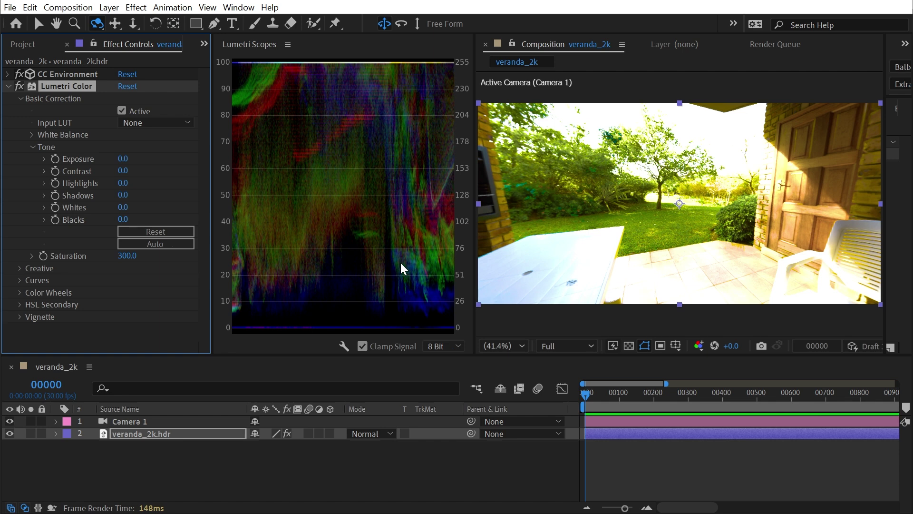
{"action": "left_click", "coordinate": [126, 256]}
{"action": "key", "text": "Return"}
Set Exposure to -6.0, Highlights to 35.0, Shadows to 85.0 and Whites to -122.0, and compare with Basic Correction off
{"action": "left_click_drag", "start_coordinate": [122, 158], "coordinate": [180, 190]}
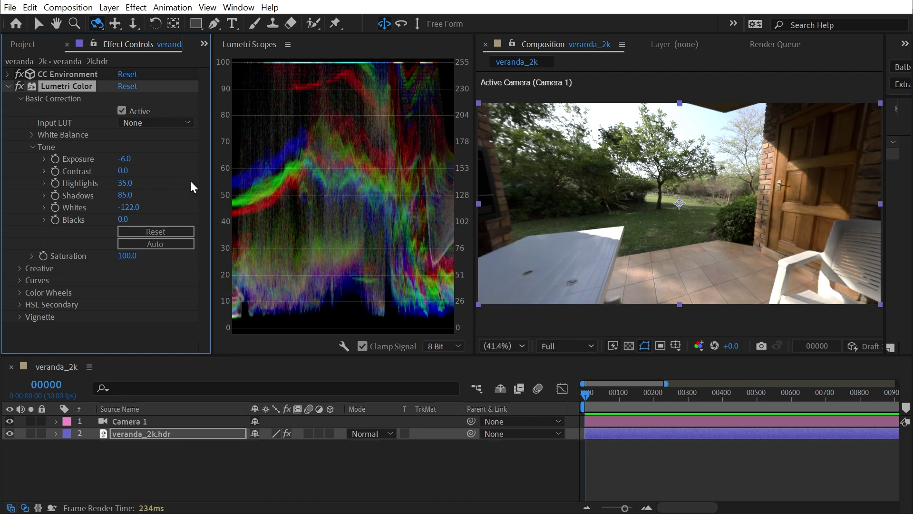
{"action": "left_click", "coordinate": [123, 110]}
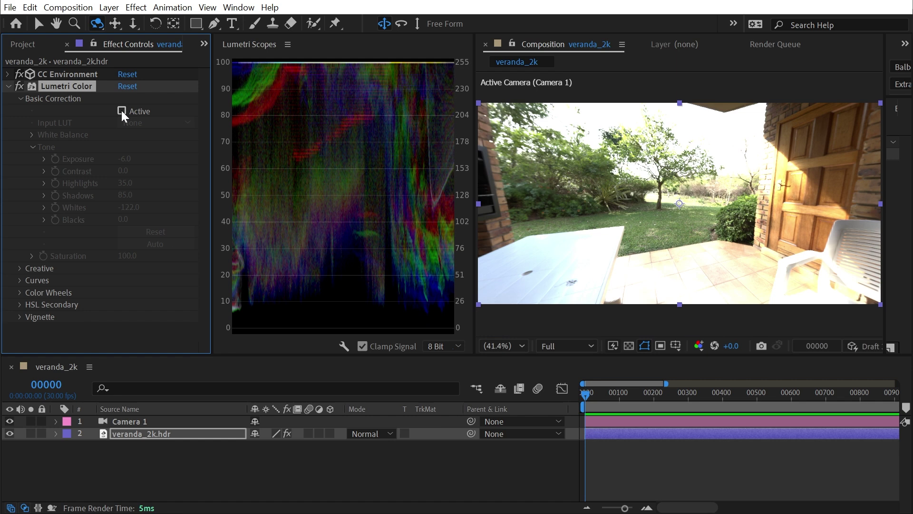
{"action": "left_click", "coordinate": [121, 109]}
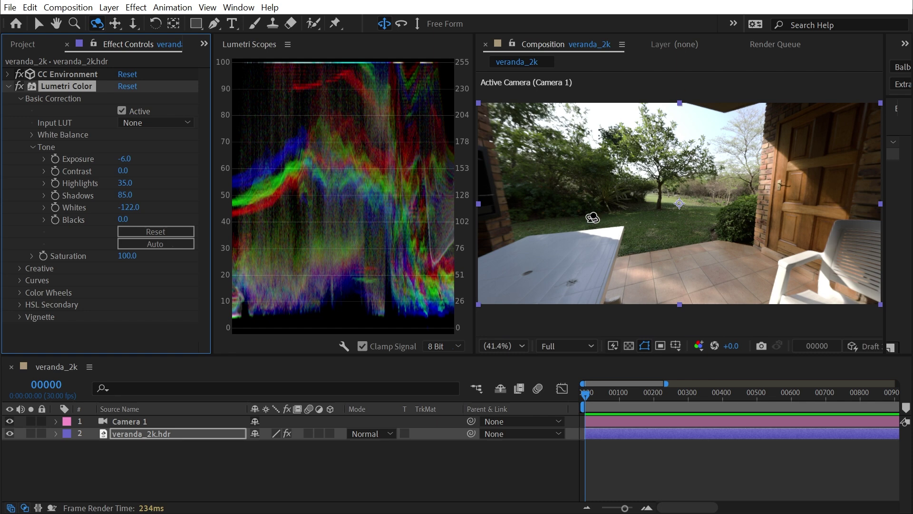
Apply the SL CLEAN KODAK A HDR look in Lumetri Color's Creative section and compare the image with Creative off
{"action": "left_click", "coordinate": [21, 99]}
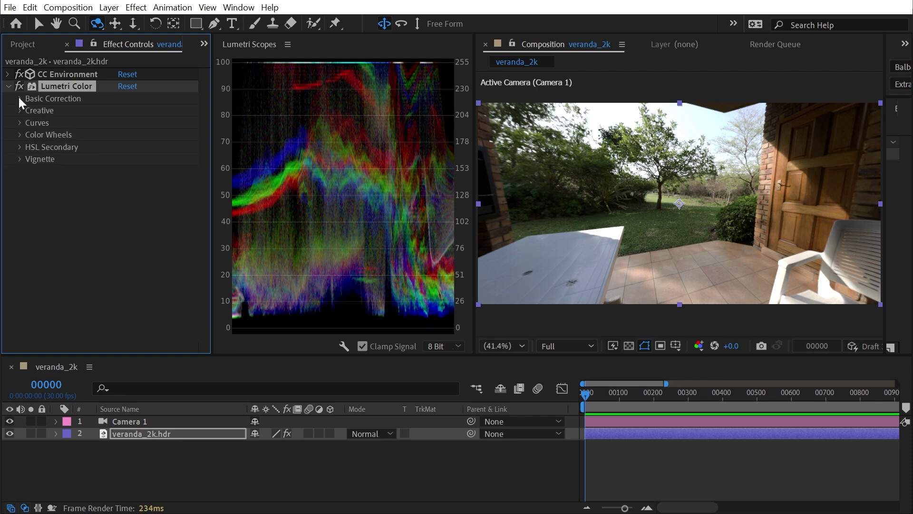
{"action": "left_click", "coordinate": [19, 110]}
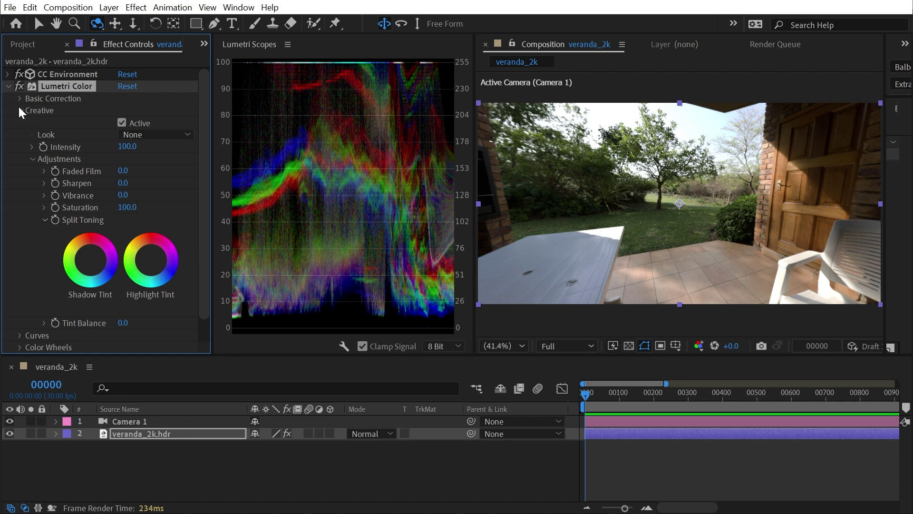
{"action": "left_click", "coordinate": [148, 136]}
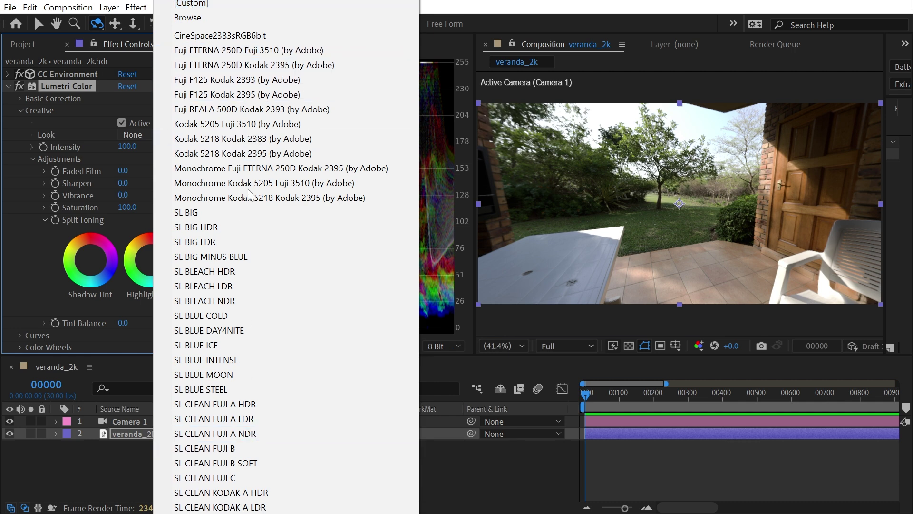
{"action": "left_click", "coordinate": [267, 497]}
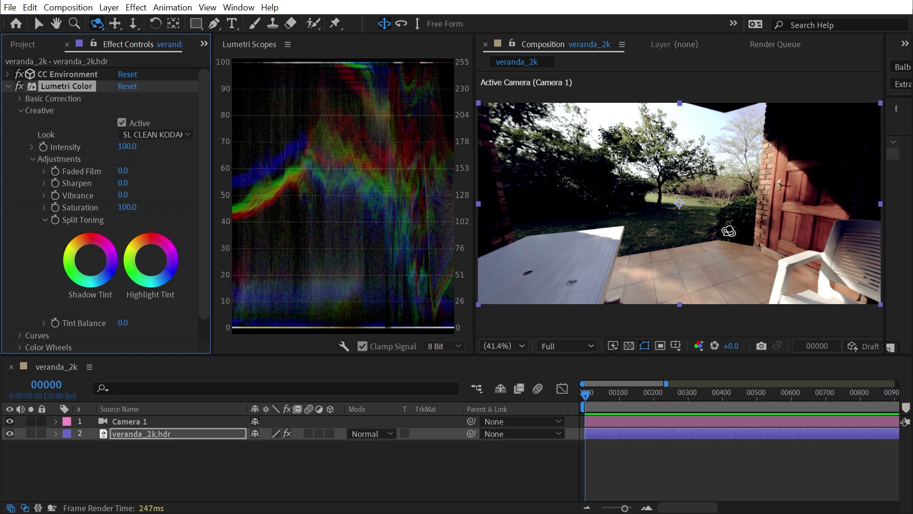
{"action": "left_click", "coordinate": [121, 122]}
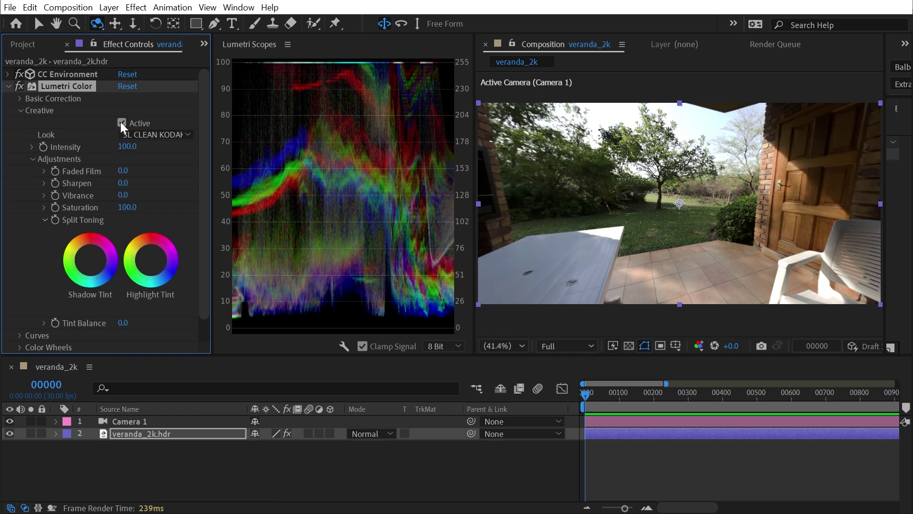
{"action": "left_click", "coordinate": [122, 123]}
Try the SL CLEAN FUJI A NDR look with Intensity at 93.0, and return Look to None
{"action": "left_click", "coordinate": [147, 135]}
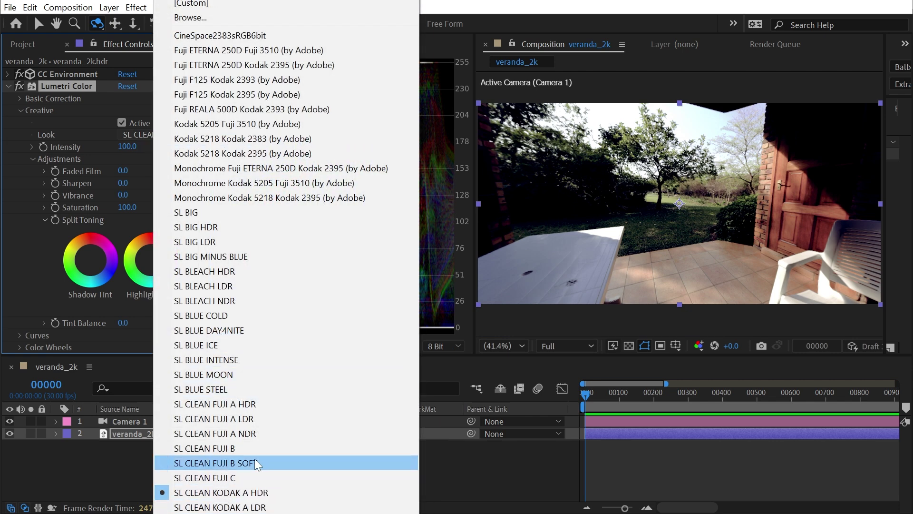
{"action": "left_click", "coordinate": [247, 436]}
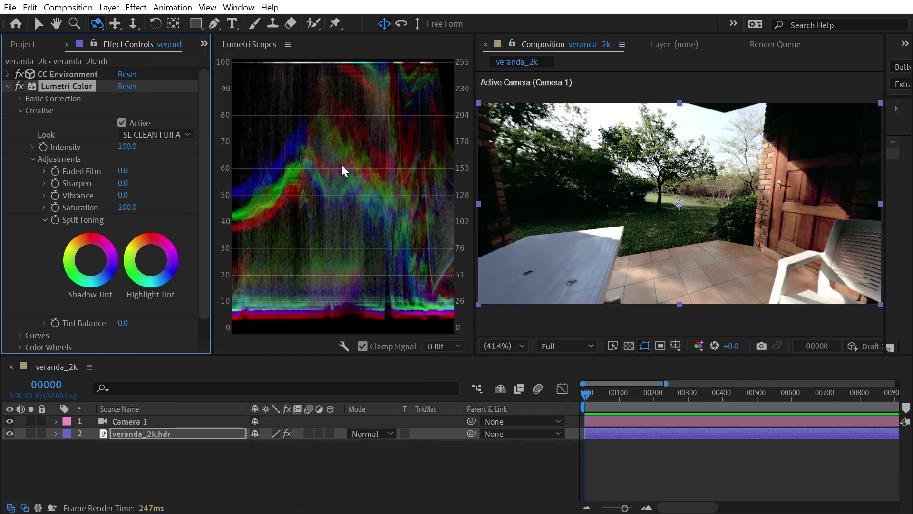
{"action": "left_click", "coordinate": [159, 135]}
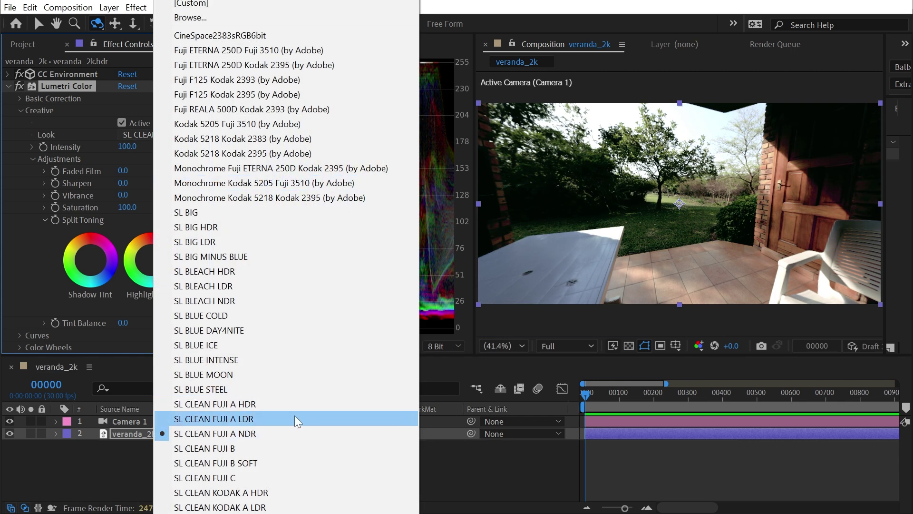
{"action": "left_click", "coordinate": [73, 155]}
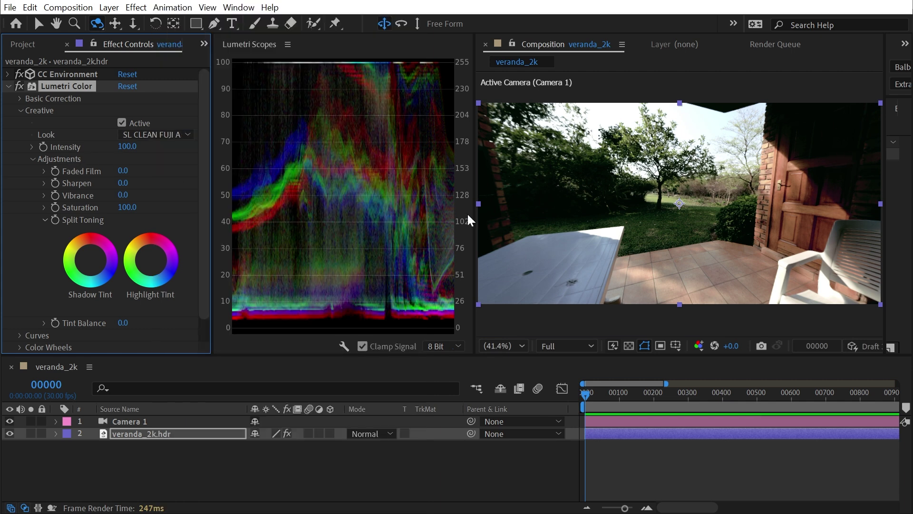
{"action": "mouse_move", "coordinate": [126, 147]}
{"action": "left_mouse_down"}
{"action": "mouse_move", "coordinate": [89, 145]}
{"action": "mouse_move", "coordinate": [134, 145]}
{"action": "left_mouse_up"}
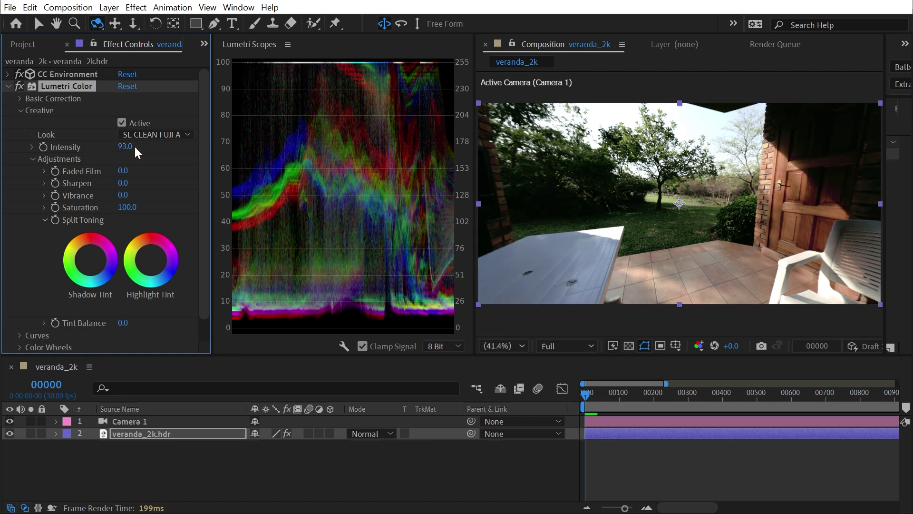
{"action": "left_click", "coordinate": [148, 135]}
{"action": "left_click", "coordinate": [205, 4]}
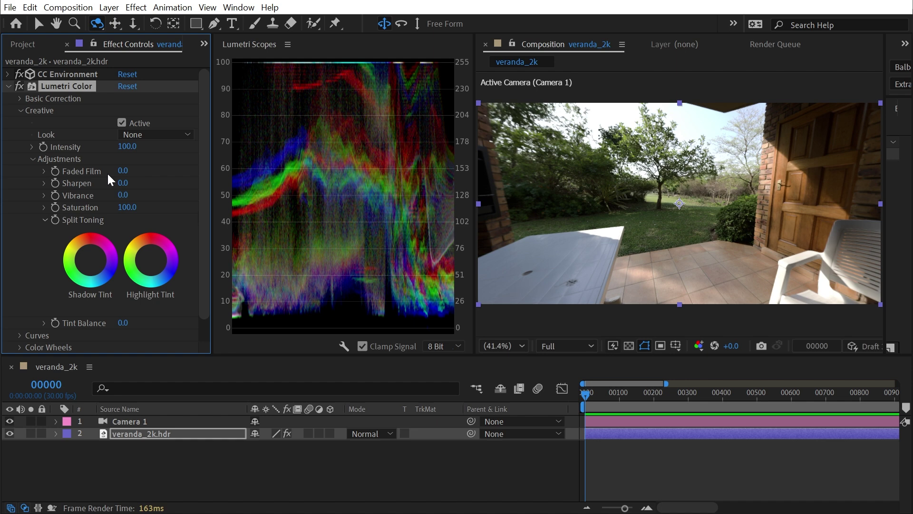
Try raising the Creative Faded Film value to 2.1 and return it to 0
{"action": "left_click_drag", "start_coordinate": [129, 171], "coordinate": [168, 163]}
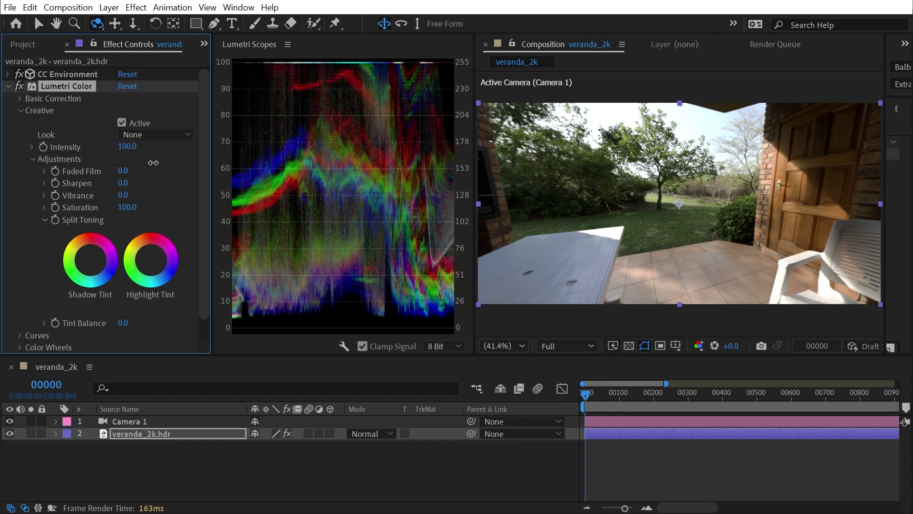
{"action": "left_click_drag", "start_coordinate": [130, 170], "coordinate": [135, 170]}
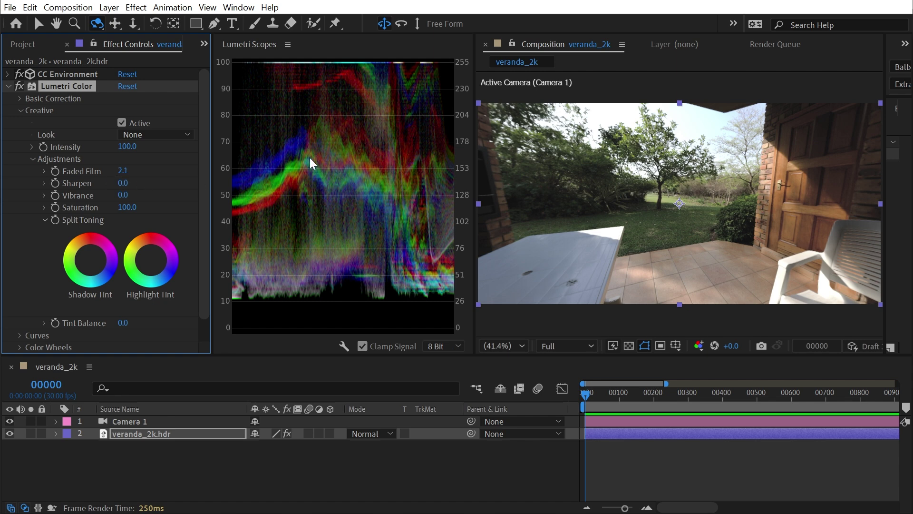
{"action": "left_click", "coordinate": [123, 171]}
{"action": "type", "text": "0"}
{"action": "key", "text": "Return"}
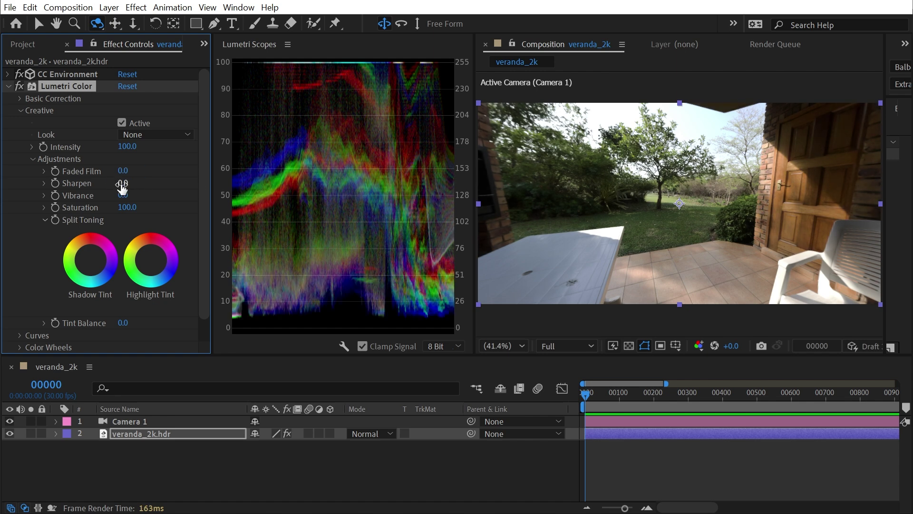
Try Sharpen at 100.0 on a close-up of the bush and door, and return it to 0.0
{"action": "scroll", "coordinate": [643, 185], "scroll_direction": "up", "scroll_amount": 2}
{"action": "key", "text": "space"}
{"action": "left_click_drag", "start_coordinate": [553, 192], "coordinate": [728, 310]}
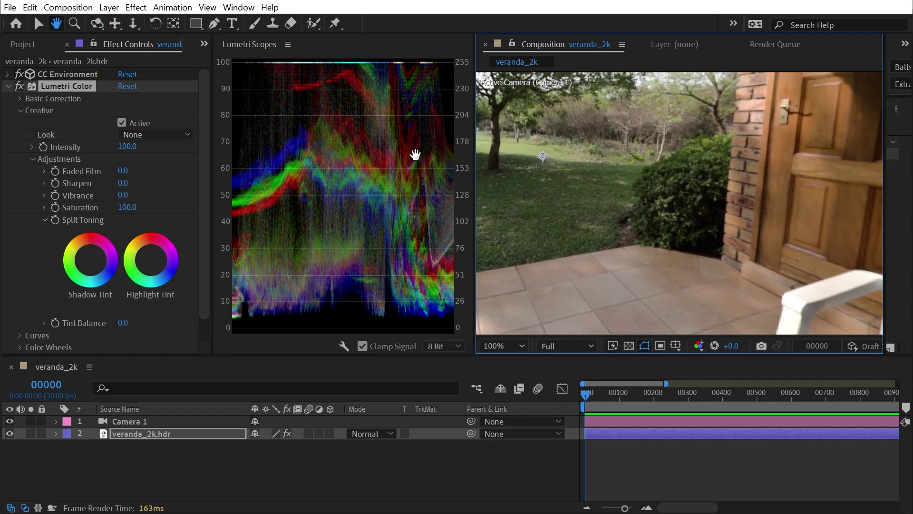
{"action": "left_click_drag", "start_coordinate": [126, 189], "coordinate": [514, 204]}
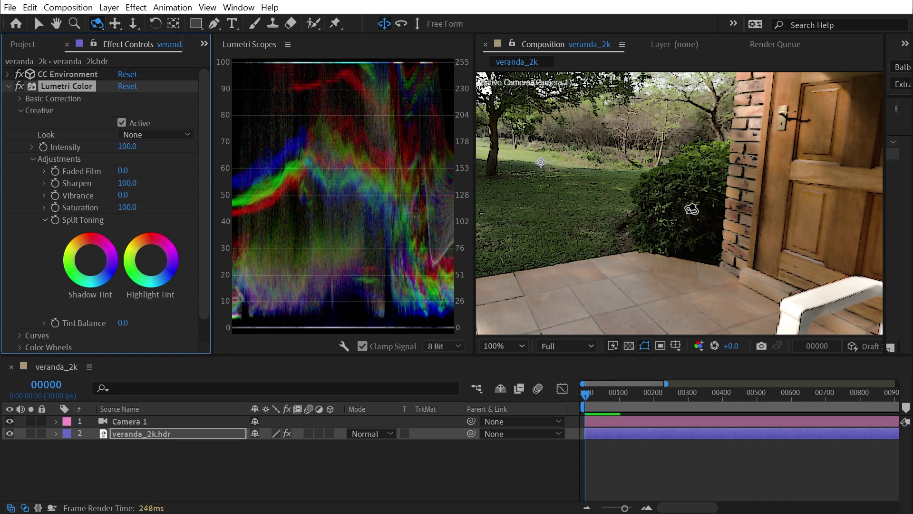
{"action": "left_click_drag", "start_coordinate": [697, 201], "coordinate": [482, 83]}
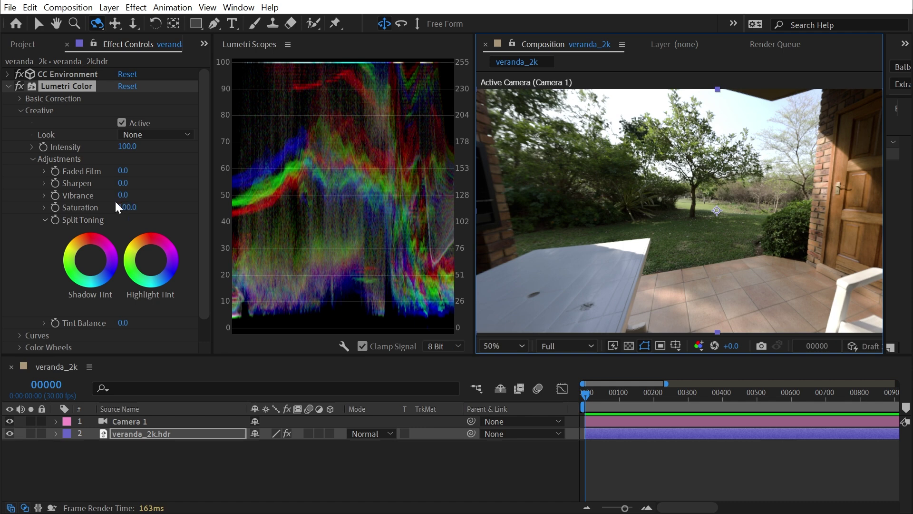
Try Vibrance at 100.0, compare the image with Creative off, and return Vibrance to 0
{"action": "left_click_drag", "start_coordinate": [120, 200], "coordinate": [485, 245]}
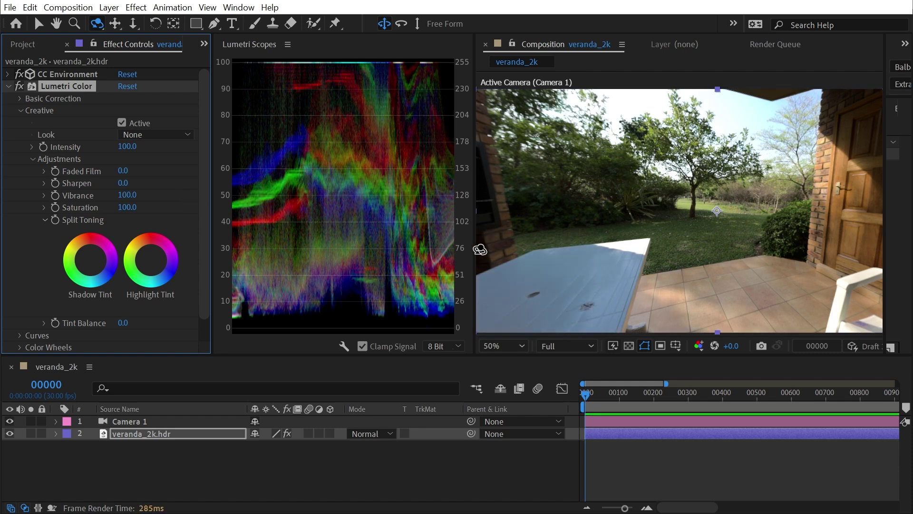
{"action": "left_click", "coordinate": [121, 123]}
{"action": "left_click", "coordinate": [122, 123]}
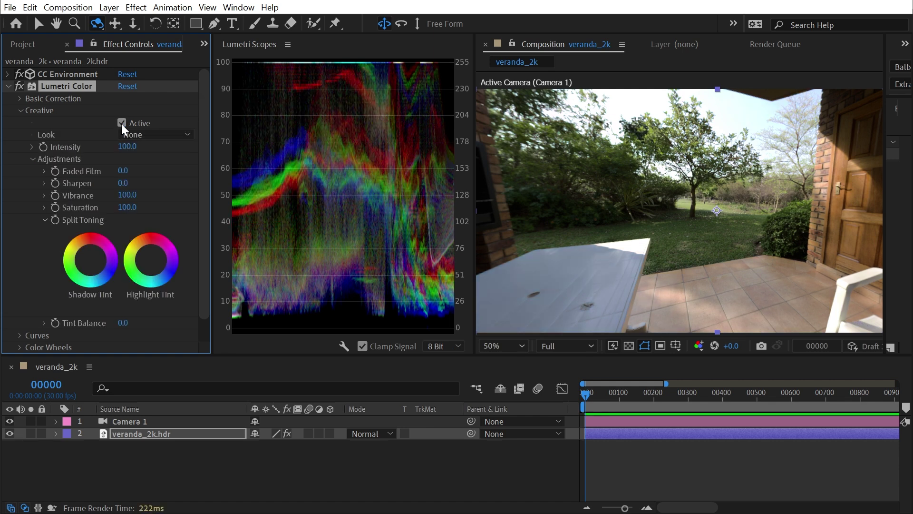
{"action": "left_click", "coordinate": [121, 123]}
{"action": "left_click", "coordinate": [122, 124]}
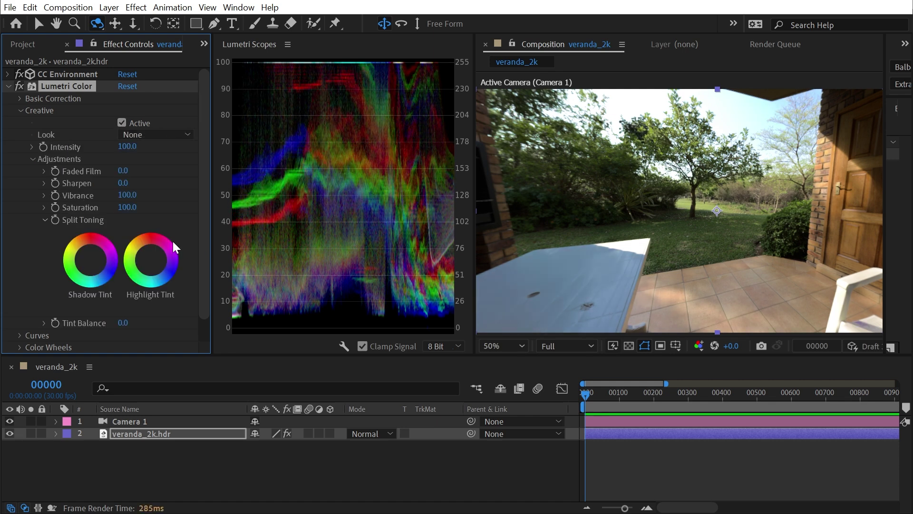
{"action": "left_click", "coordinate": [127, 195]}
{"action": "type", "text": "0"}
{"action": "key", "text": "Return"}
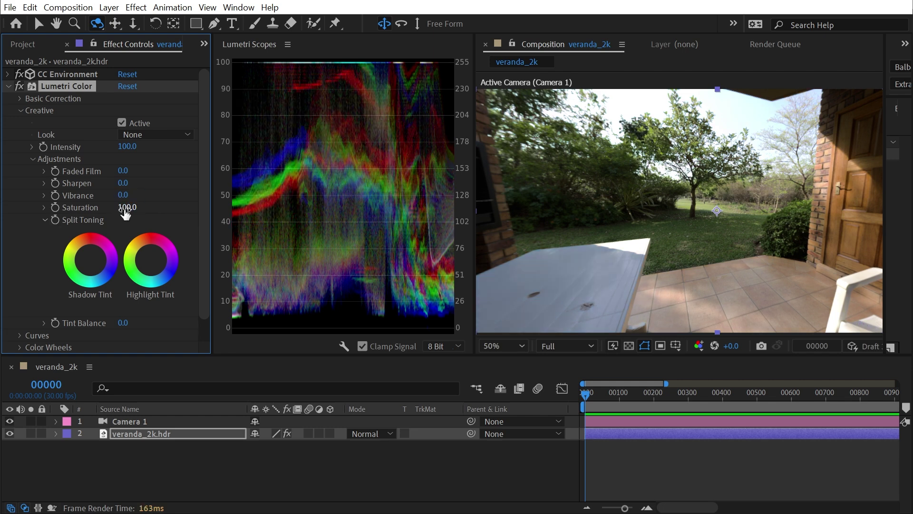
Try the Creative Saturation at 300.0 and return it to 100.0
{"action": "left_click_drag", "start_coordinate": [126, 214], "coordinate": [226, 220]}
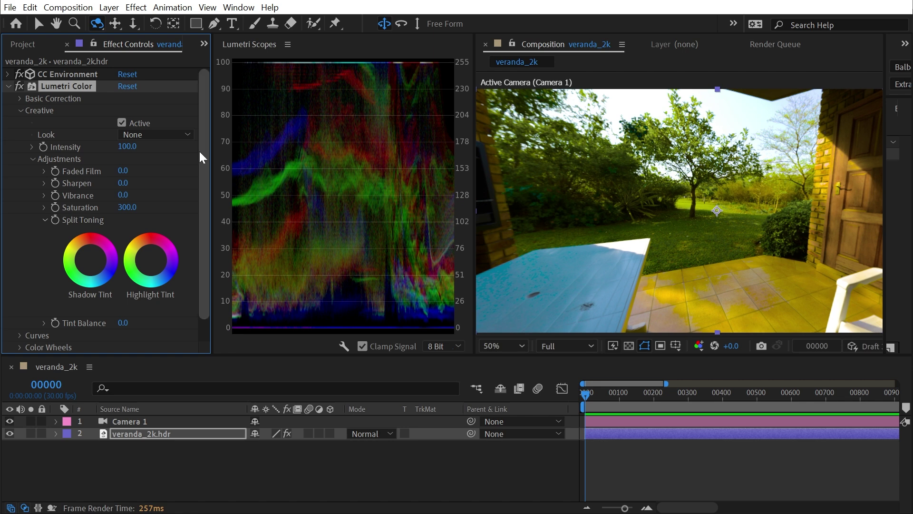
{"action": "left_click_drag", "start_coordinate": [128, 208], "coordinate": [101, 215]}
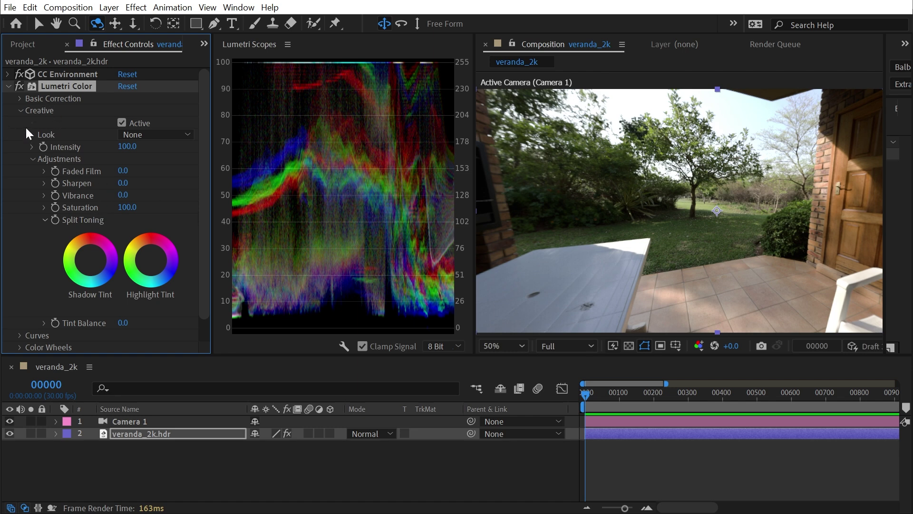
{"action": "left_click", "coordinate": [21, 111]}
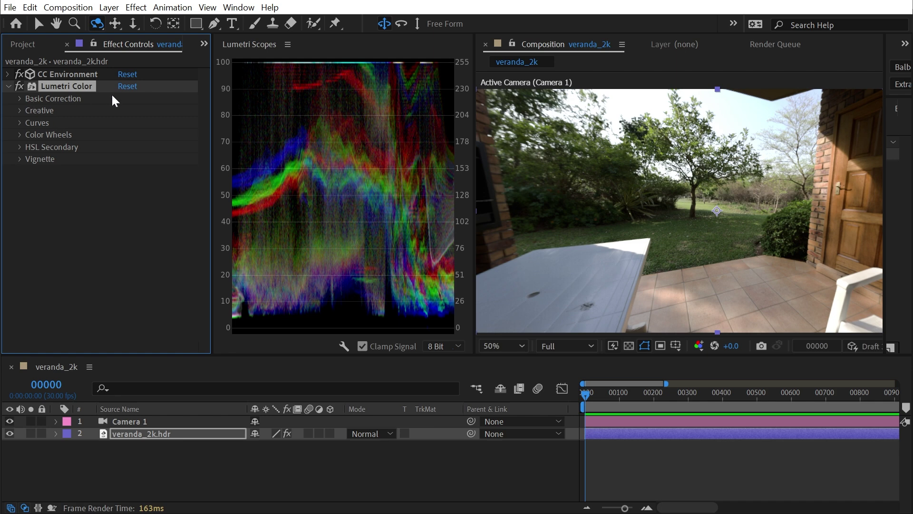
{"action": "left_click", "coordinate": [19, 110]}
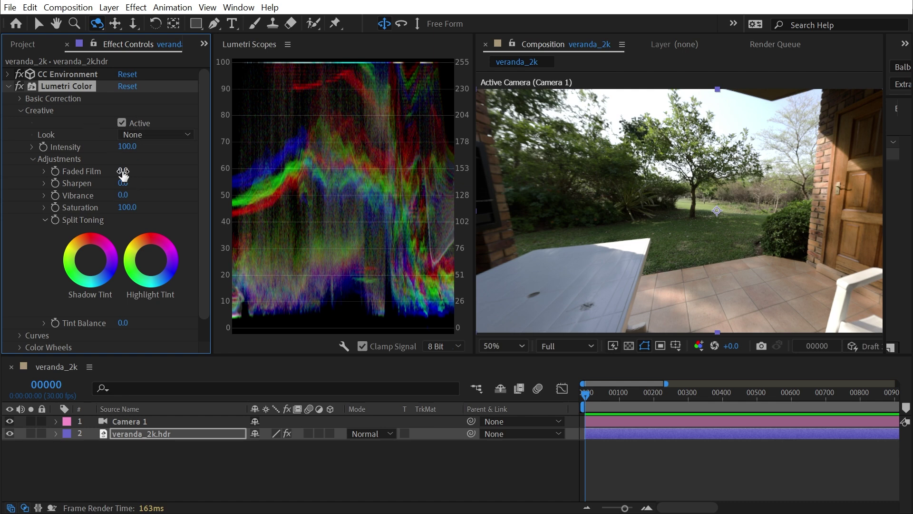
{"action": "left_click", "coordinate": [20, 99]}
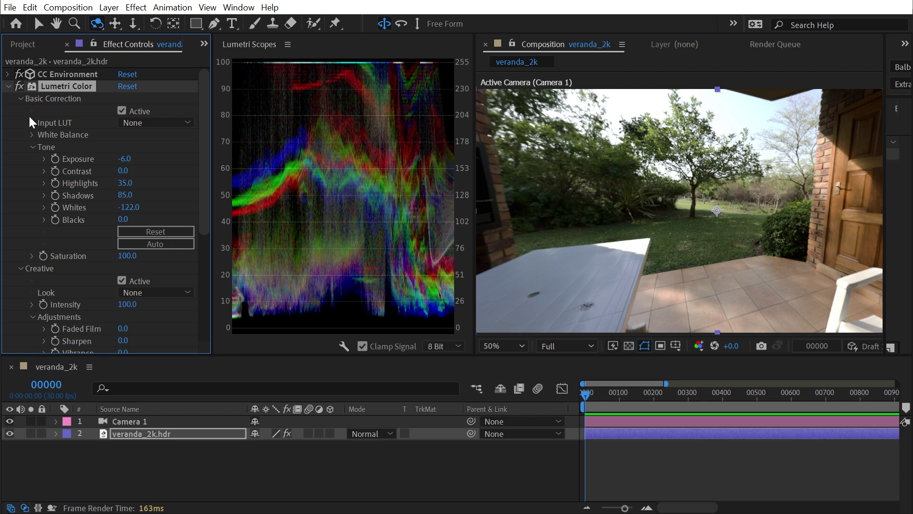
{"action": "left_click", "coordinate": [21, 99]}
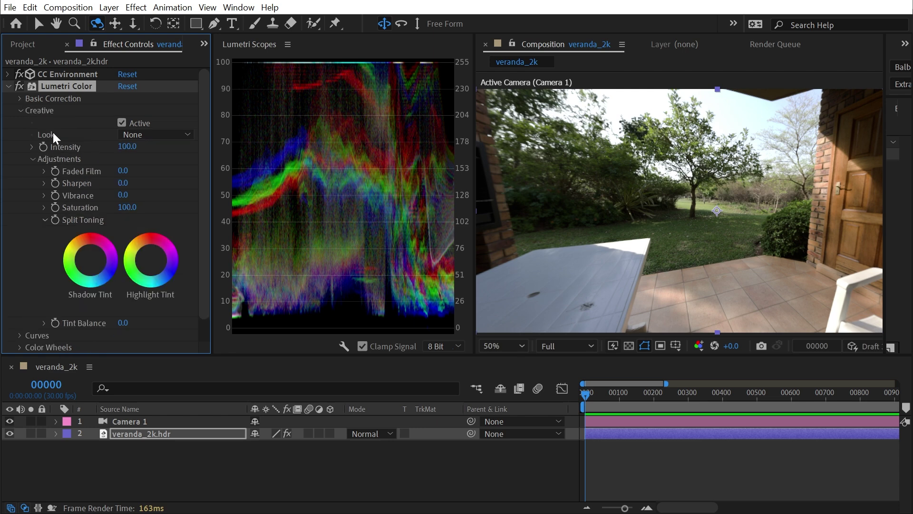
Try the Creative Saturation at 72 and 135.0, and undo the change
{"action": "left_click", "coordinate": [124, 207]}
{"action": "type", "text": "72"}
{"action": "key", "text": "Return"}
{"action": "left_click_drag", "start_coordinate": [107, 208], "coordinate": [150, 207]}
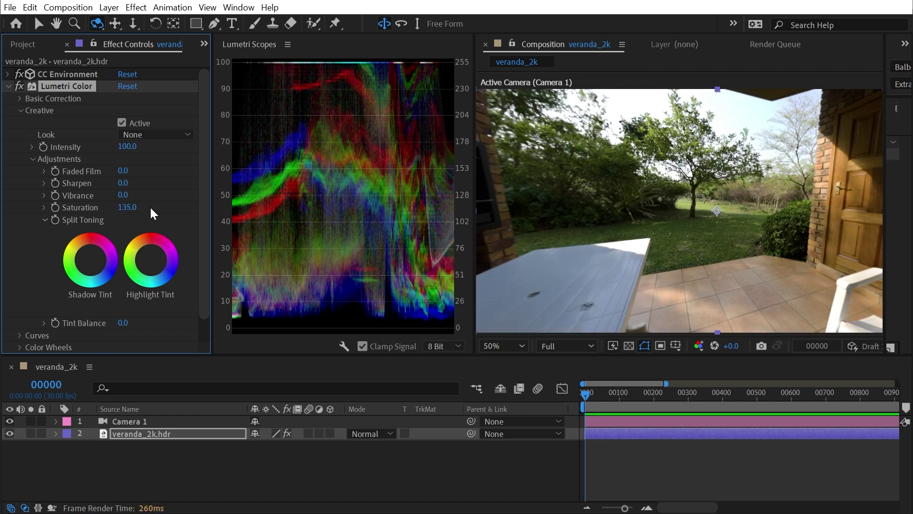
{"action": "key", "text": "ctrl+z"}
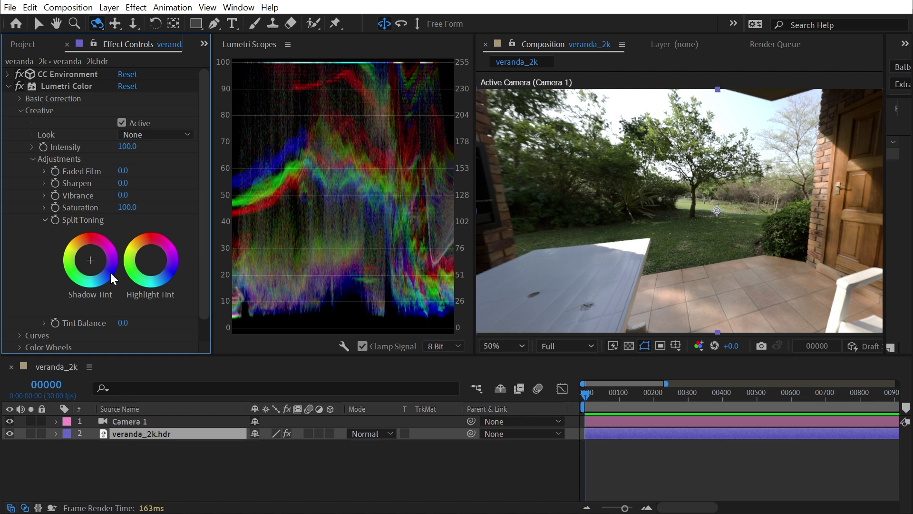
Shift the Split Toning Shadow Tint toward yellow-orange and compare the image with Creative off
{"action": "left_click", "coordinate": [90, 262]}
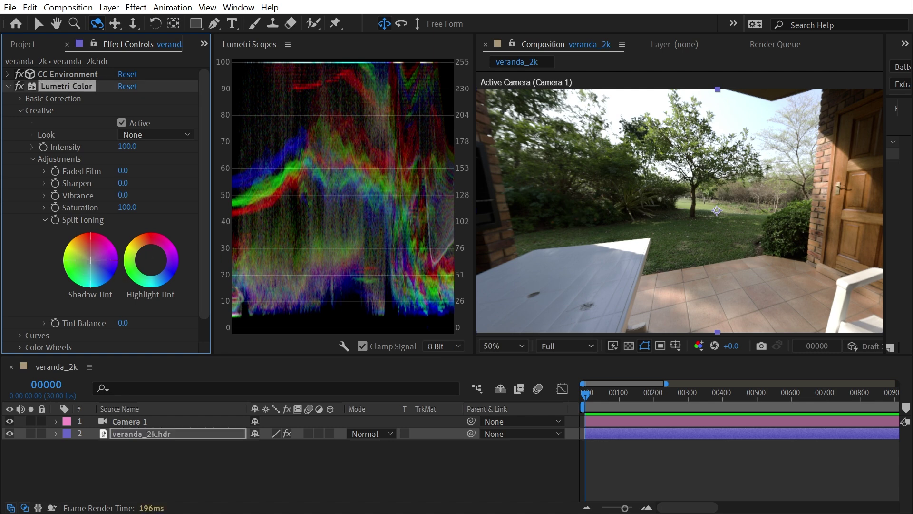
{"action": "mouse_move", "coordinate": [90, 261]}
{"action": "left_mouse_down"}
{"action": "mouse_move", "coordinate": [108, 273]}
{"action": "mouse_move", "coordinate": [73, 244]}
{"action": "left_mouse_up"}
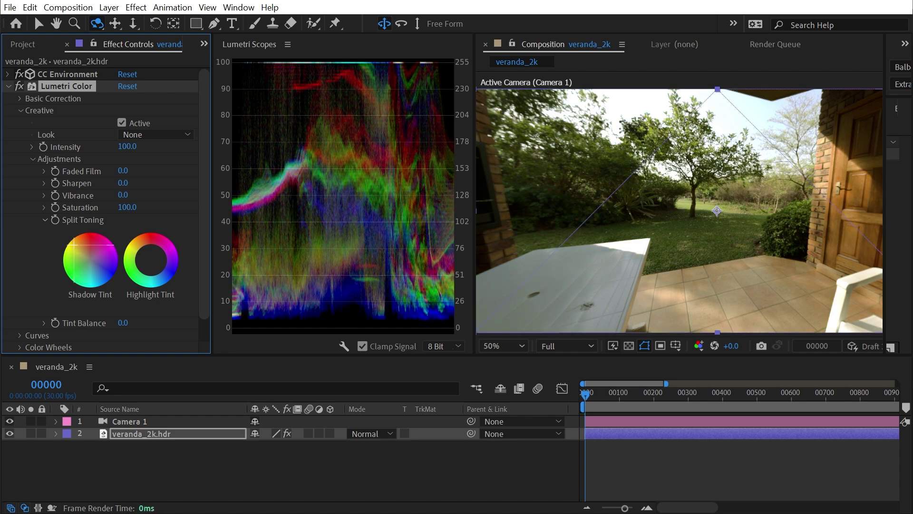
{"action": "left_click", "coordinate": [122, 122]}
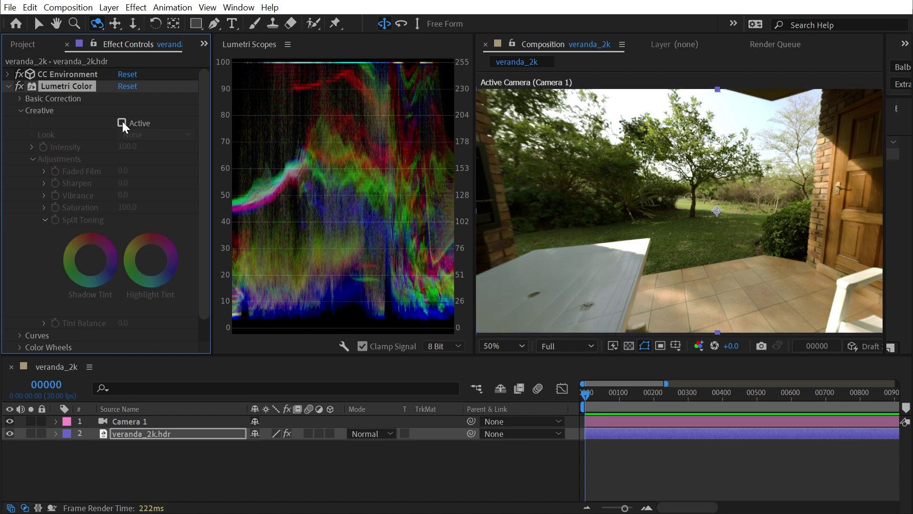
{"action": "left_click", "coordinate": [121, 123]}
{"action": "left_click", "coordinate": [122, 121]}
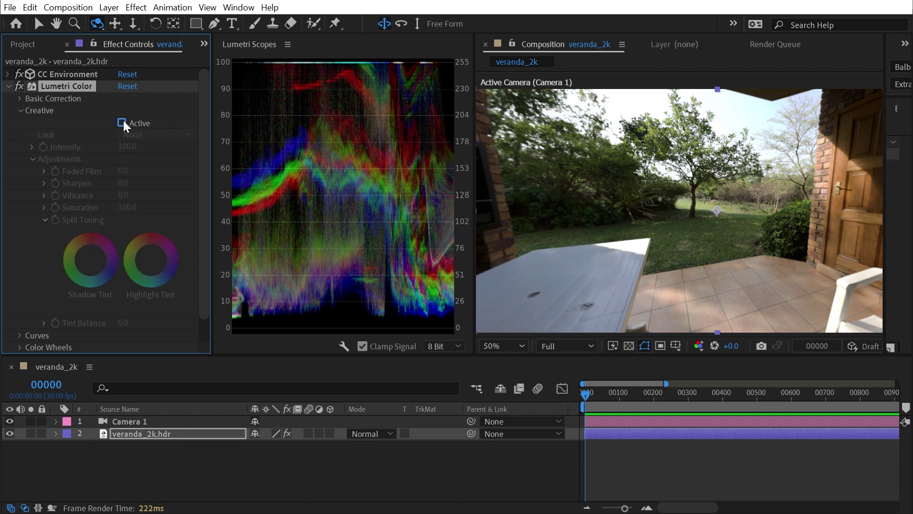
{"action": "left_click", "coordinate": [124, 122]}
{"action": "left_click", "coordinate": [123, 122]}
{"action": "left_click", "coordinate": [123, 122]}
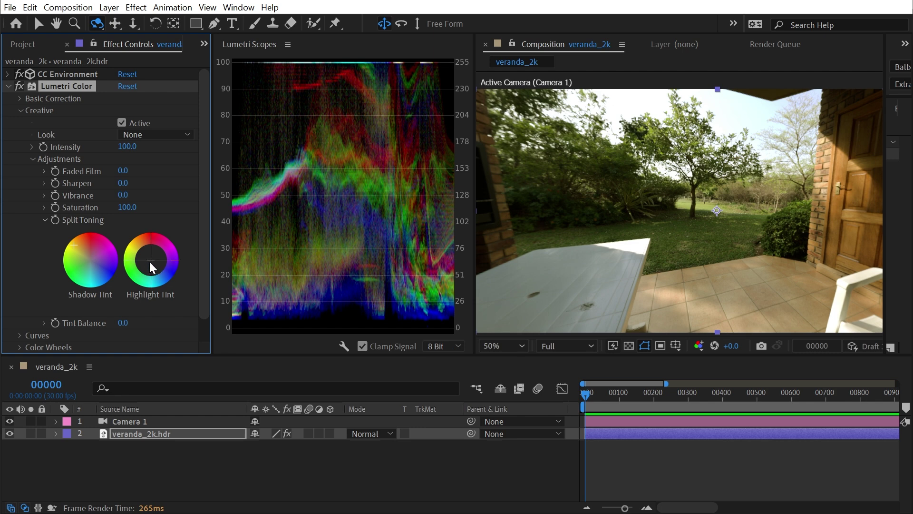
Shift the Split Toning Highlight Tint toward magenta and the Shadow Tint toward green
{"action": "mouse_move", "coordinate": [152, 266]}
{"action": "left_mouse_down"}
{"action": "mouse_move", "coordinate": [166, 270]}
{"action": "mouse_move", "coordinate": [166, 248]}
{"action": "left_mouse_up"}
{"action": "left_click_drag", "start_coordinate": [74, 246], "coordinate": [75, 267]}
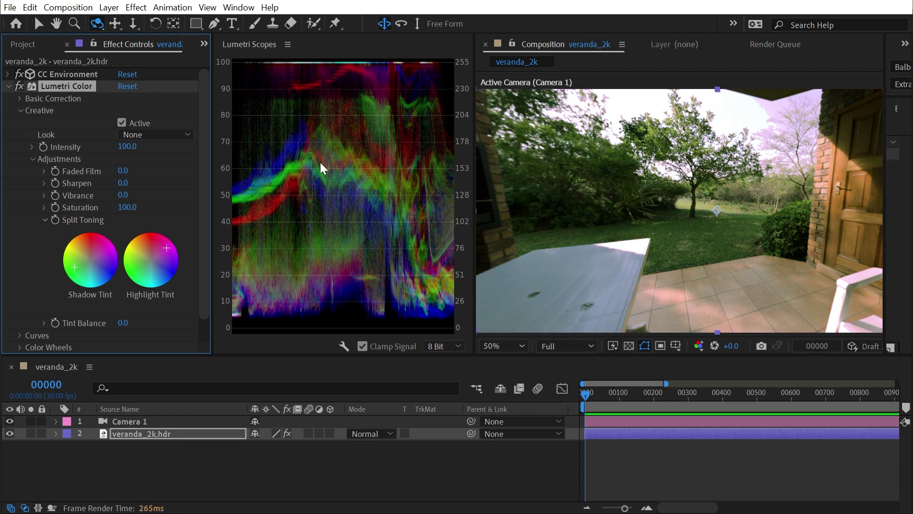
Reset the Split Toning Shadow Tint and Highlight Tint to neutral, and undo both resets
{"action": "double_click", "coordinate": [91, 266]}
{"action": "double_click", "coordinate": [160, 261]}
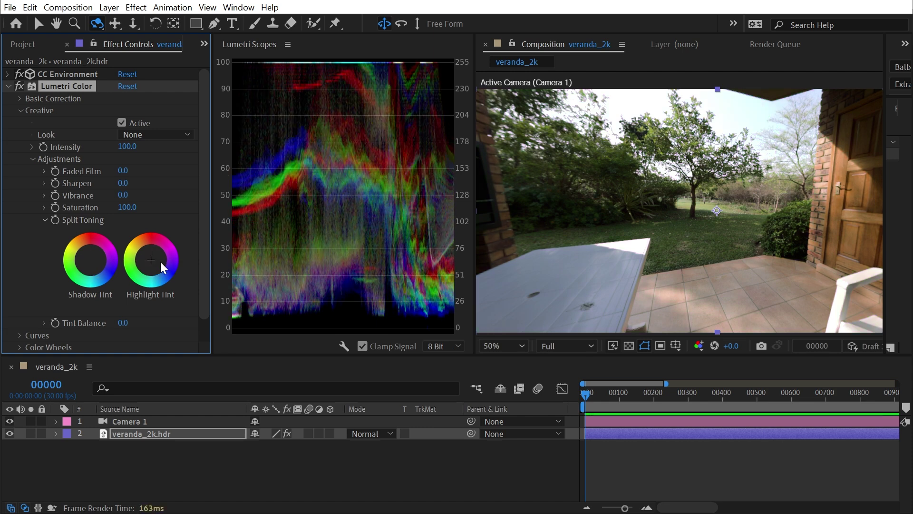
{"action": "key", "text": "ctrl+z"}
{"action": "key", "text": "ctrl+z"}
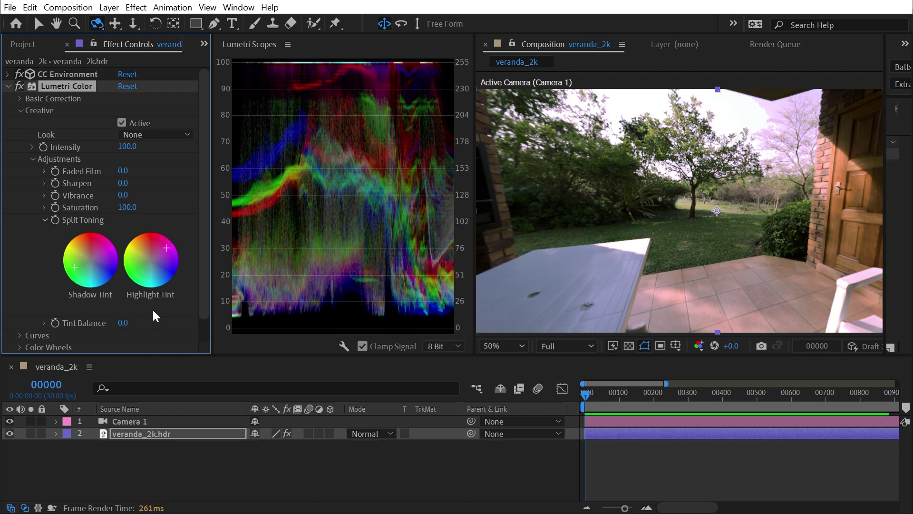
Try the Split Toning Tint Balance at -95.0 and at 84.0
{"action": "left_click_drag", "start_coordinate": [124, 328], "coordinate": [49, 323]}
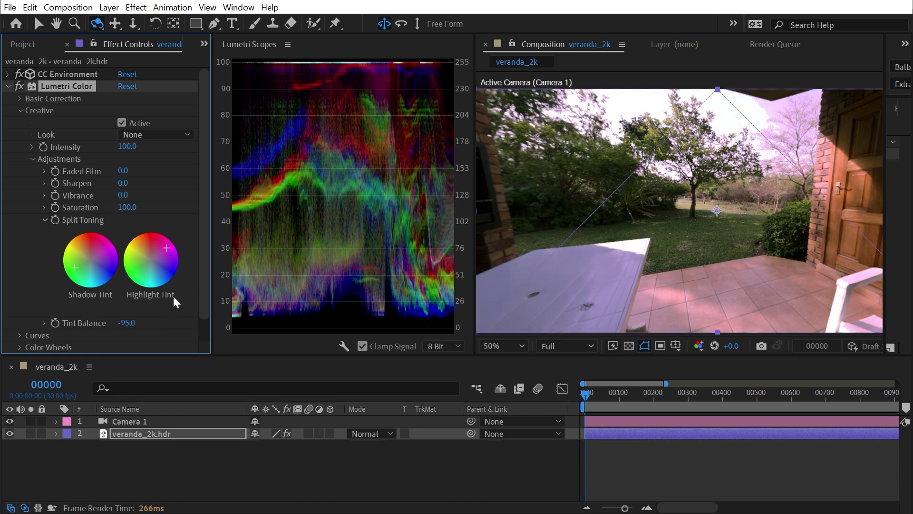
{"action": "left_click_drag", "start_coordinate": [127, 323], "coordinate": [252, 320]}
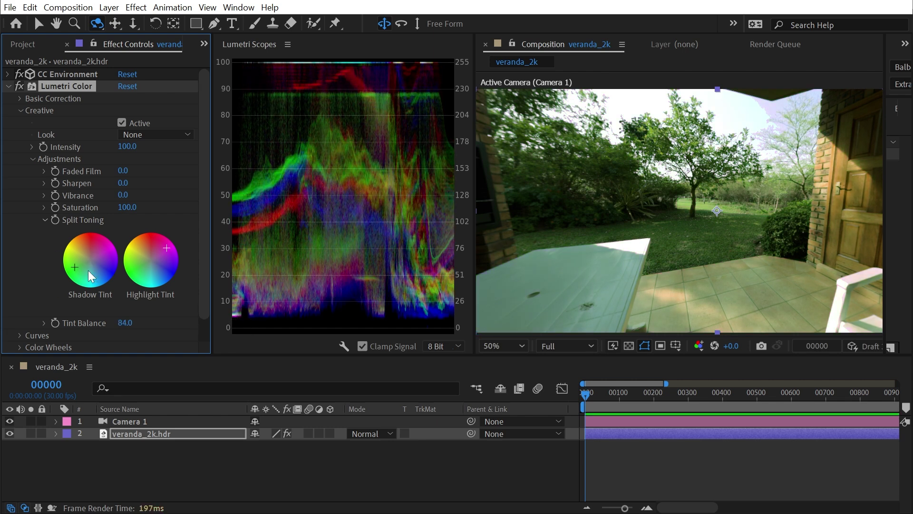
Return the Tint Balance to 0.0 and reset the Shadow Tint and Highlight Tint to neutral
{"action": "left_click", "coordinate": [129, 322]}
{"action": "double_click", "coordinate": [77, 260]}
{"action": "double_click", "coordinate": [161, 264]}
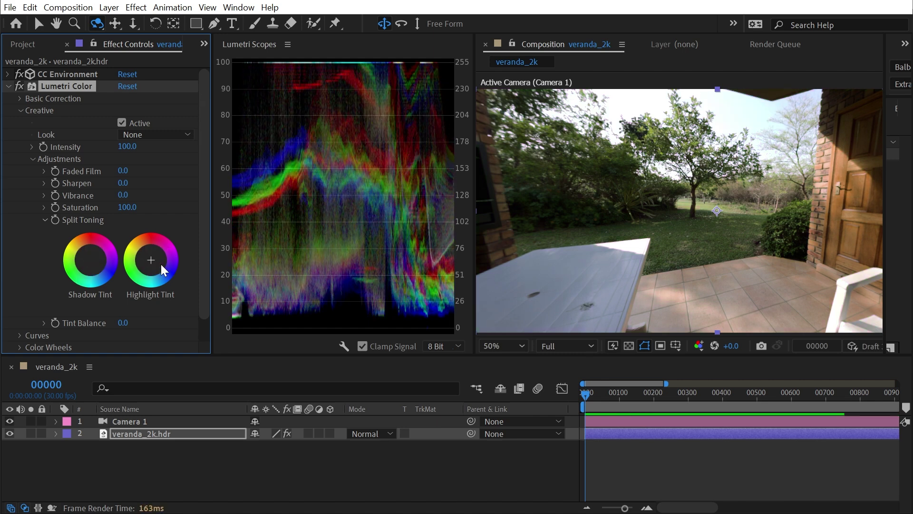
Collapse the Creative section to reach Curves, and widen the Effect Controls panel for a larger RGB curve
{"action": "left_click", "coordinate": [21, 110]}
{"action": "left_click", "coordinate": [20, 123]}
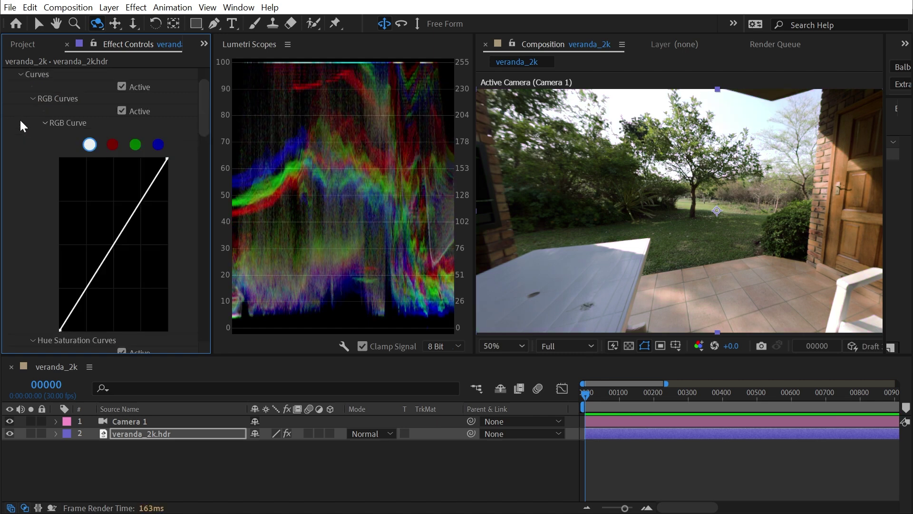
{"action": "left_click_drag", "start_coordinate": [212, 109], "coordinate": [289, 108]}
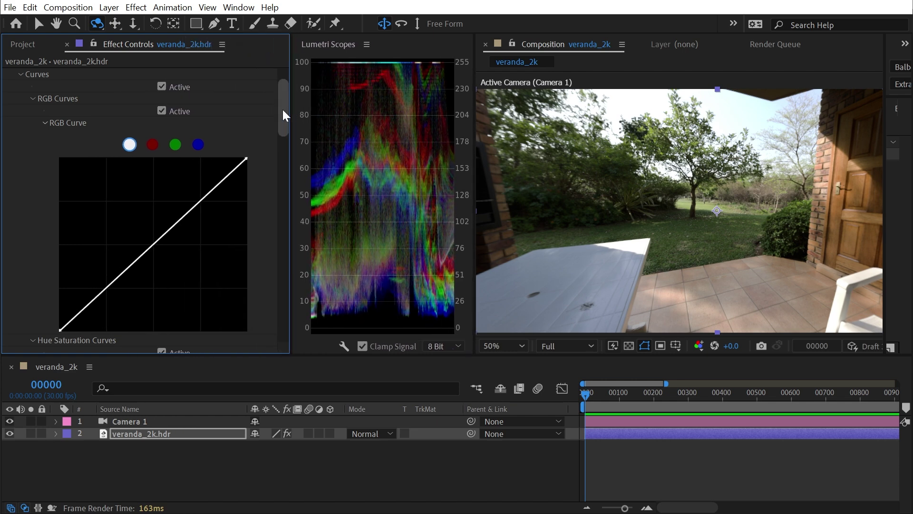
{"action": "scroll", "coordinate": [239, 163], "scroll_direction": "up", "scroll_amount": 2}
{"action": "scroll", "coordinate": [239, 167], "scroll_direction": "down", "scroll_amount": 1}
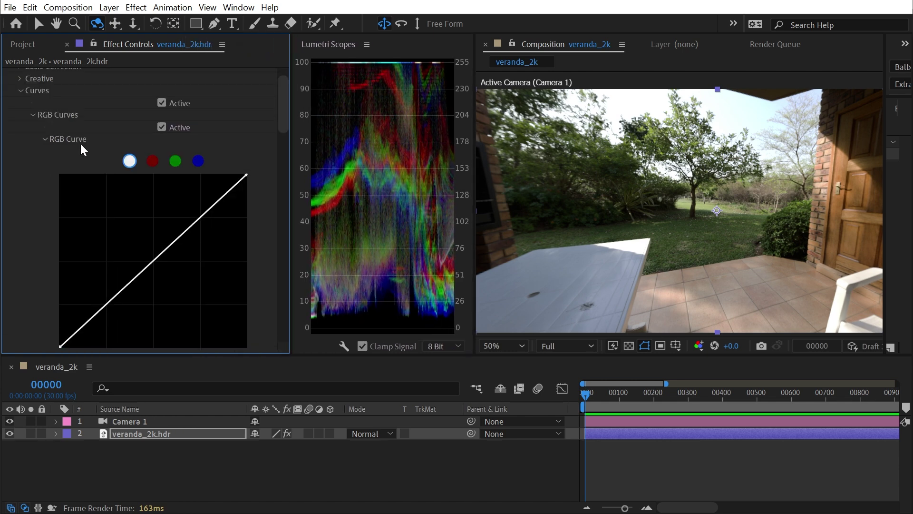
{"action": "left_click_drag", "start_coordinate": [281, 133], "coordinate": [263, 104]}
Switch Curves and RGB Curves off and back on, and collapse the RGB Curves and Hue Saturation Curves groups
{"action": "left_click", "coordinate": [162, 135]}
{"action": "left_click", "coordinate": [162, 135]}
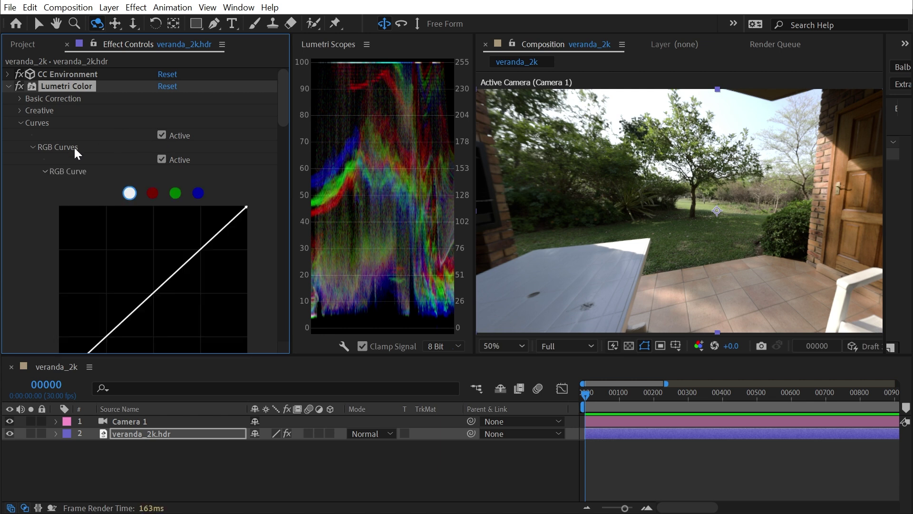
{"action": "left_click", "coordinate": [162, 159]}
{"action": "left_click", "coordinate": [161, 158]}
{"action": "left_click", "coordinate": [33, 147]}
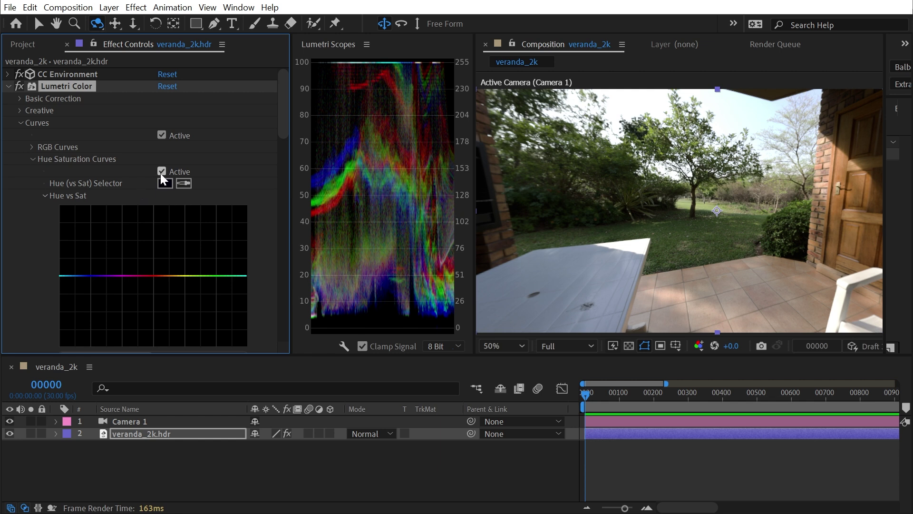
{"action": "left_click", "coordinate": [33, 159]}
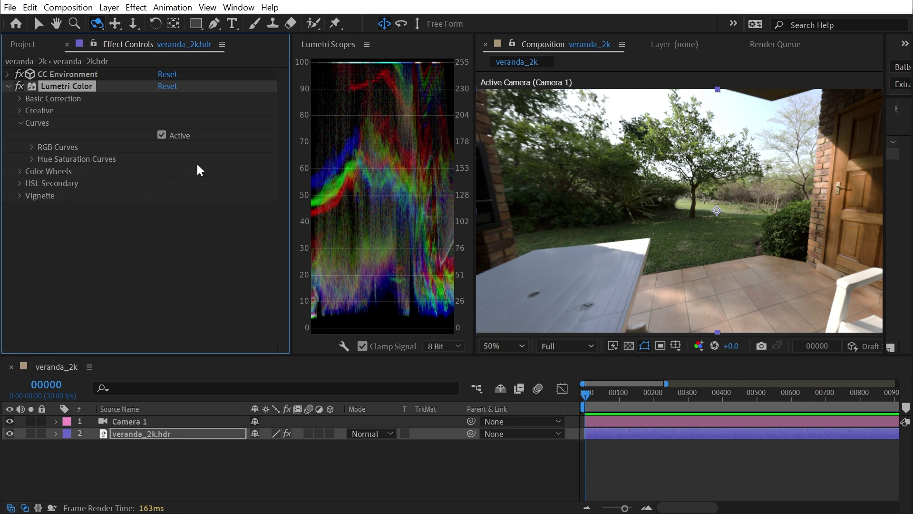
Expand RGB Curves and widen the Lumetri Scopes panel so curve and waveform can be viewed side by side
{"action": "left_click", "coordinate": [32, 147]}
{"action": "scroll", "coordinate": [280, 164], "scroll_direction": "down", "scroll_amount": 2}
{"action": "left_click_drag", "start_coordinate": [474, 165], "coordinate": [566, 169]}
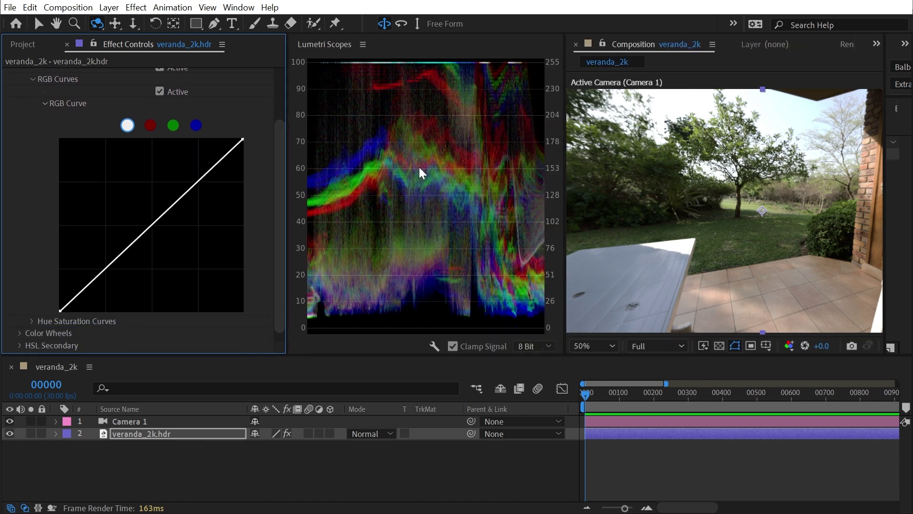
{"action": "scroll", "coordinate": [283, 164], "scroll_direction": "down", "scroll_amount": 1}
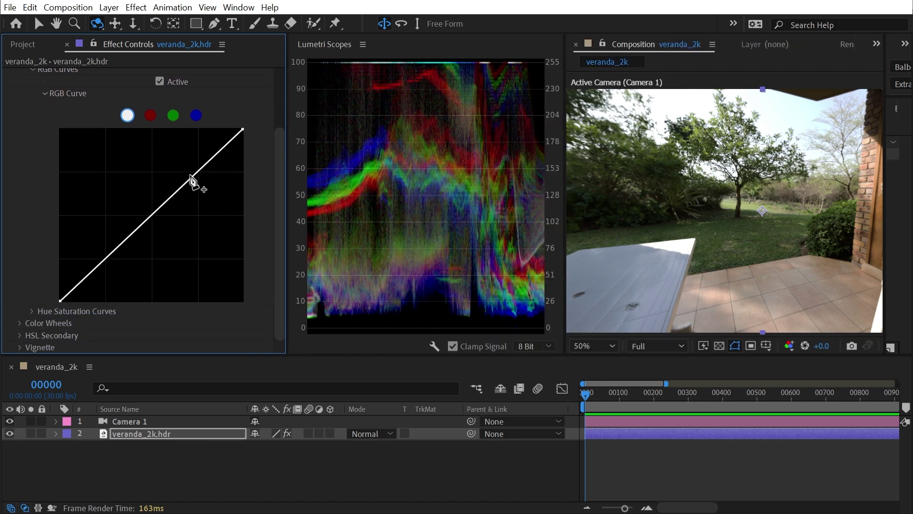
Try raising the midtones of the white RGB curve with one added point, and delete each added point
{"action": "left_click_drag", "start_coordinate": [162, 206], "coordinate": [139, 203]}
{"action": "left_click_drag", "start_coordinate": [278, 162], "coordinate": [279, 85]}
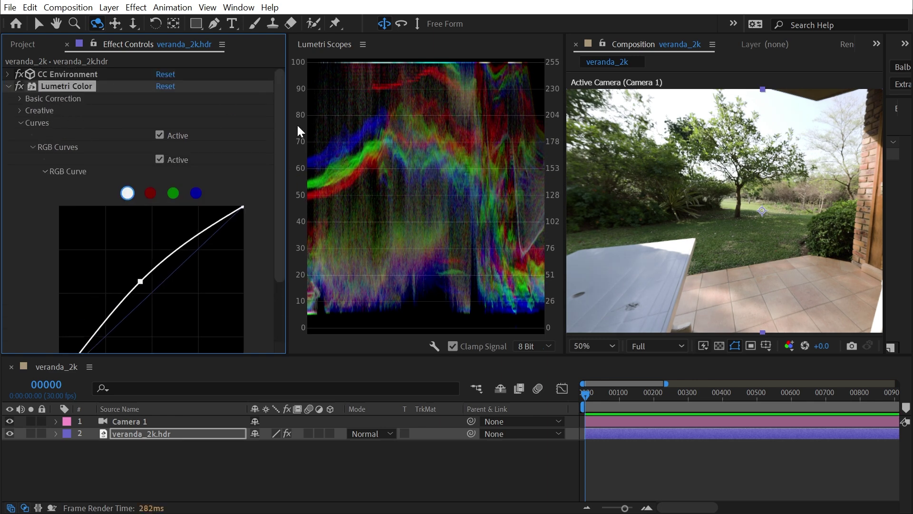
{"action": "scroll", "coordinate": [142, 147], "scroll_direction": "down", "scroll_amount": 3}
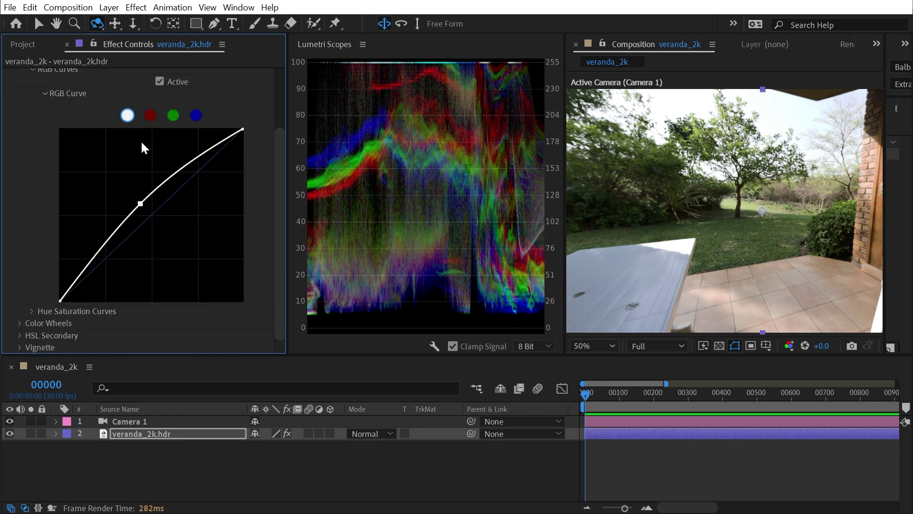
{"action": "left_click", "coordinate": [140, 205], "text": "ctrl"}
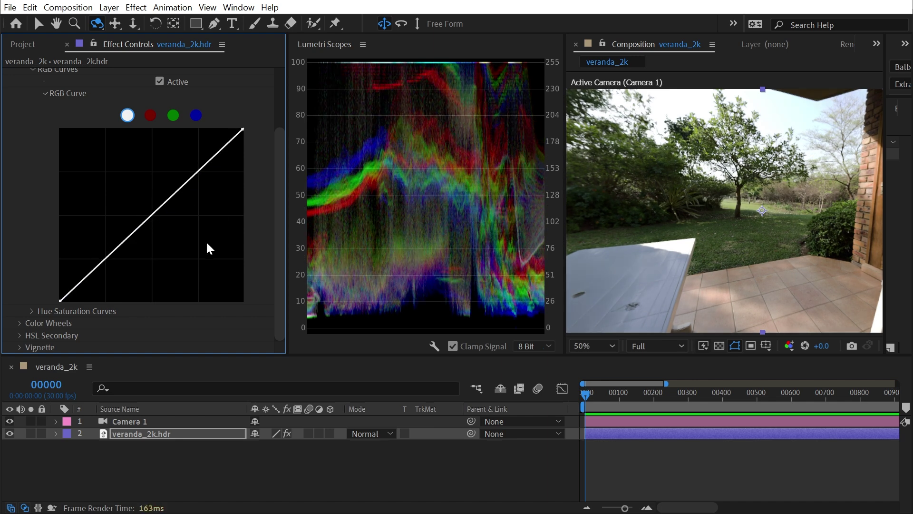
{"action": "left_click_drag", "start_coordinate": [157, 218], "coordinate": [157, 198]}
{"action": "left_click", "coordinate": [157, 196], "text": "ctrl"}
Shape the red curve into an S by raising a highlight point and lowering a shadow point
{"action": "left_click", "coordinate": [149, 114]}
{"action": "left_click_drag", "start_coordinate": [175, 197], "coordinate": [181, 170]}
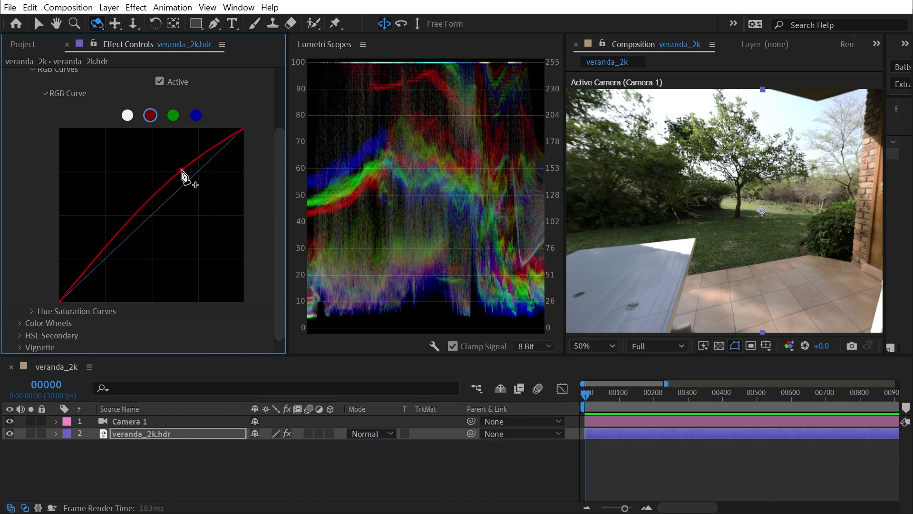
{"action": "left_click", "coordinate": [119, 245]}
{"action": "left_click_drag", "start_coordinate": [120, 251], "coordinate": [122, 261]}
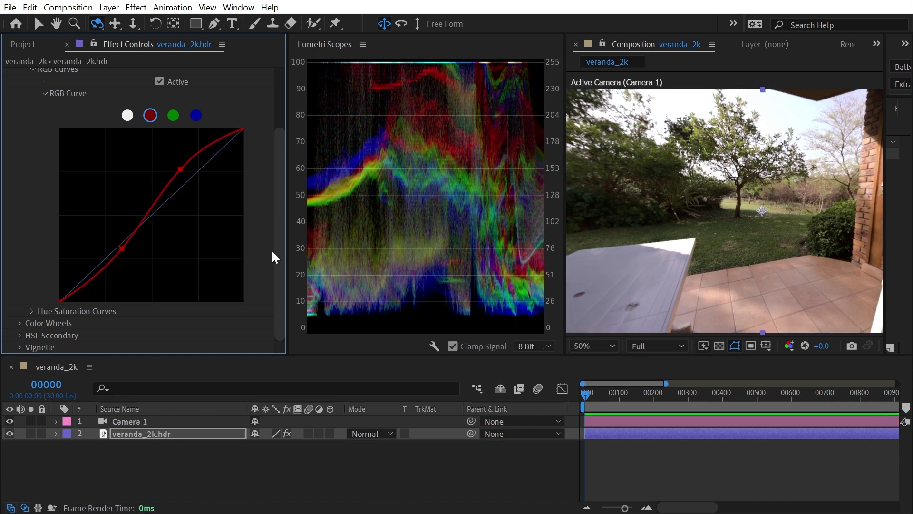
Give the green curve an S shape with a raised highlight point and a lowered shadow point
{"action": "left_click", "coordinate": [173, 116]}
{"action": "left_click_drag", "start_coordinate": [182, 186], "coordinate": [182, 170]}
{"action": "left_click_drag", "start_coordinate": [118, 246], "coordinate": [118, 252]}
Lower the blue curve's highlight end, raise its shadow end, and compare the image with RGB Curves off
{"action": "left_click", "coordinate": [196, 115]}
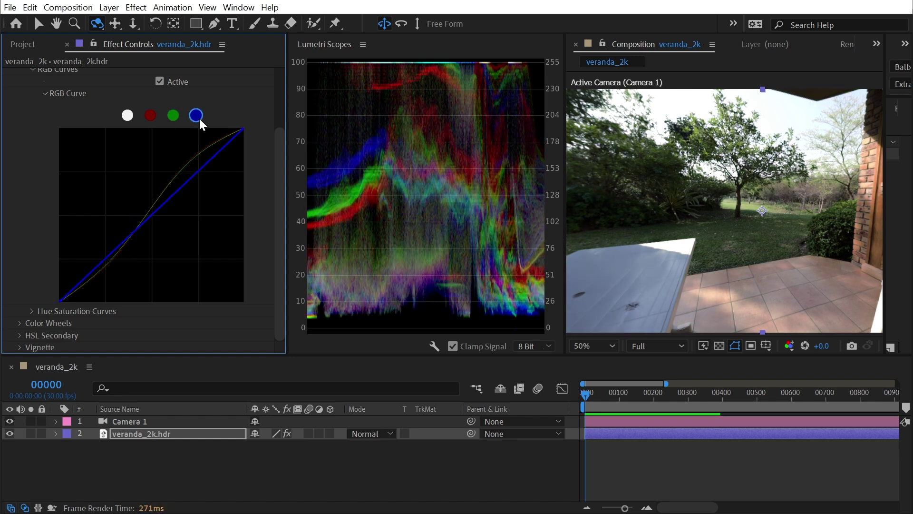
{"action": "left_click_drag", "start_coordinate": [243, 132], "coordinate": [248, 149]}
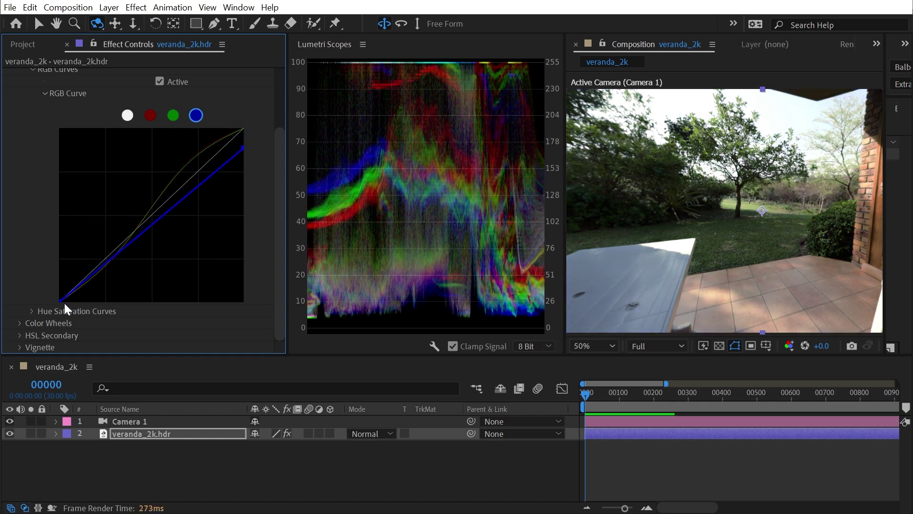
{"action": "left_click_drag", "start_coordinate": [59, 299], "coordinate": [58, 290]}
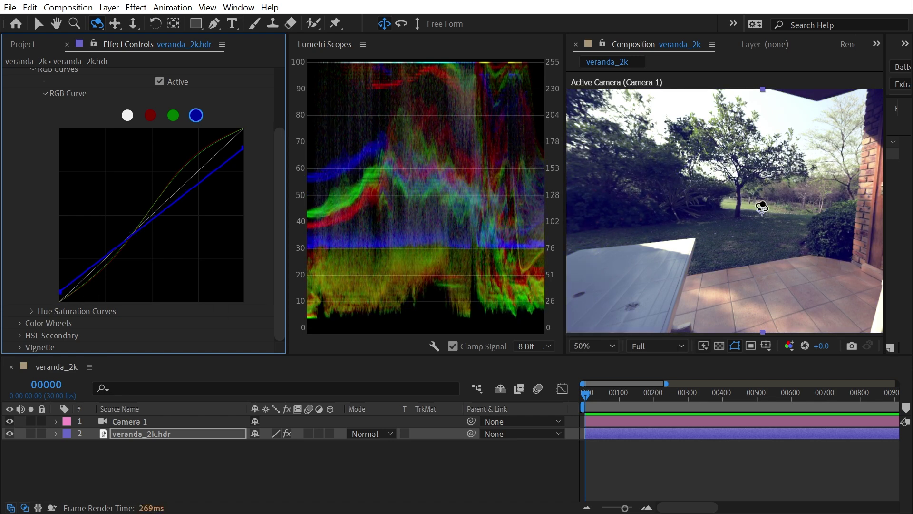
{"action": "left_click", "coordinate": [159, 81]}
{"action": "left_click", "coordinate": [159, 81]}
Reset the red, green and blue curves to straight diagonals and return to the white RGB curve
{"action": "left_click", "coordinate": [127, 115]}
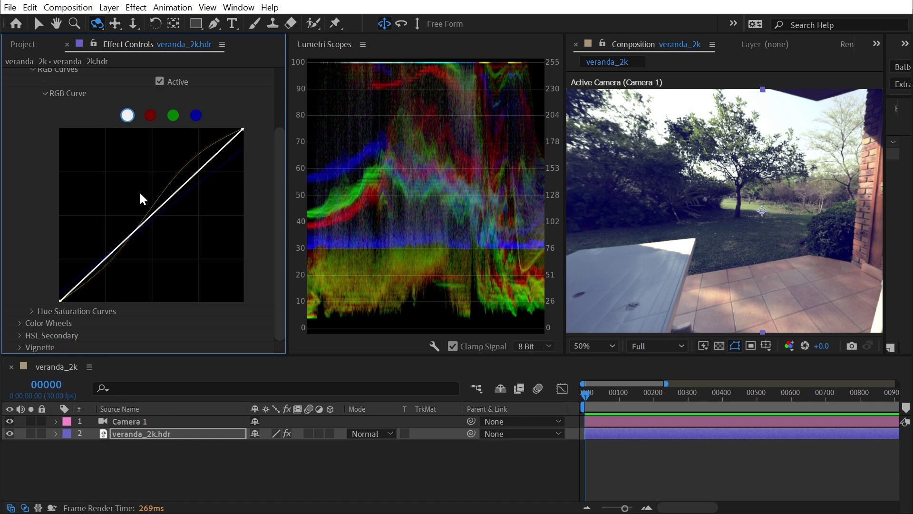
{"action": "left_click", "coordinate": [150, 116]}
{"action": "left_click", "coordinate": [173, 115]}
{"action": "double_click", "coordinate": [165, 170]}
{"action": "left_click", "coordinate": [195, 115]}
{"action": "double_click", "coordinate": [165, 165]}
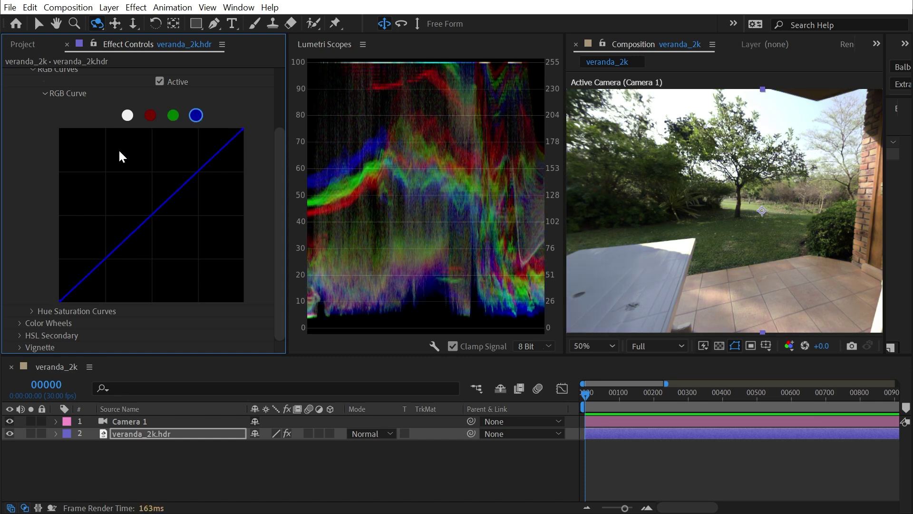
{"action": "left_click", "coordinate": [127, 115]}
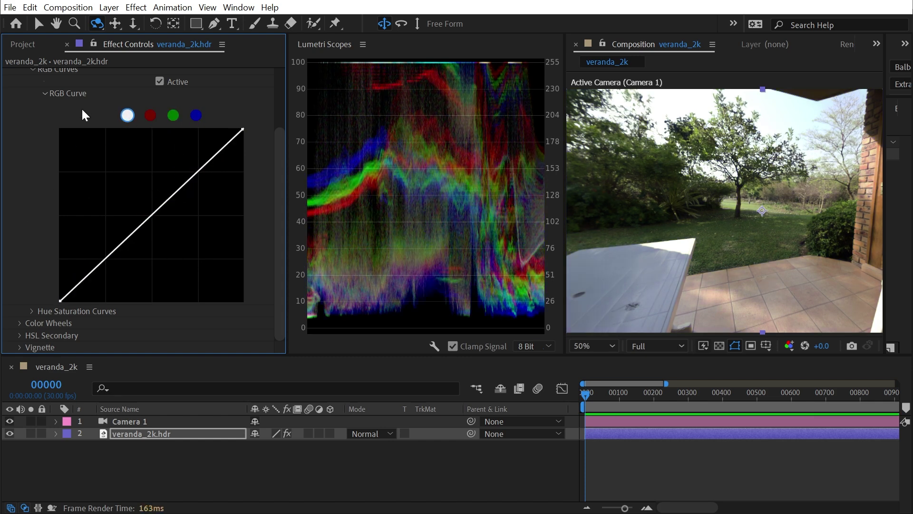
Collapse the RGB Curve and expand Hue Saturation Curves to show the Hue vs Sat curve
{"action": "left_click", "coordinate": [45, 94]}
{"action": "left_click", "coordinate": [31, 183]}
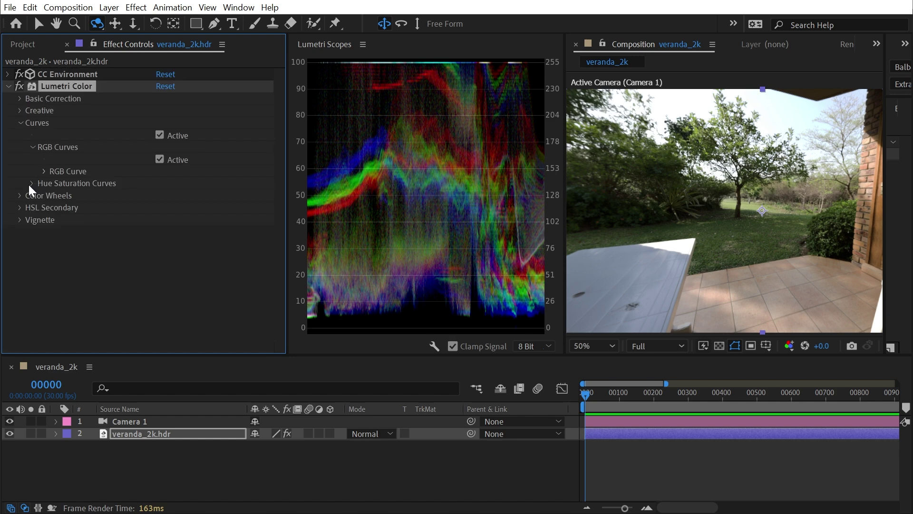
{"action": "scroll", "coordinate": [28, 185], "scroll_direction": "down", "scroll_amount": 3}
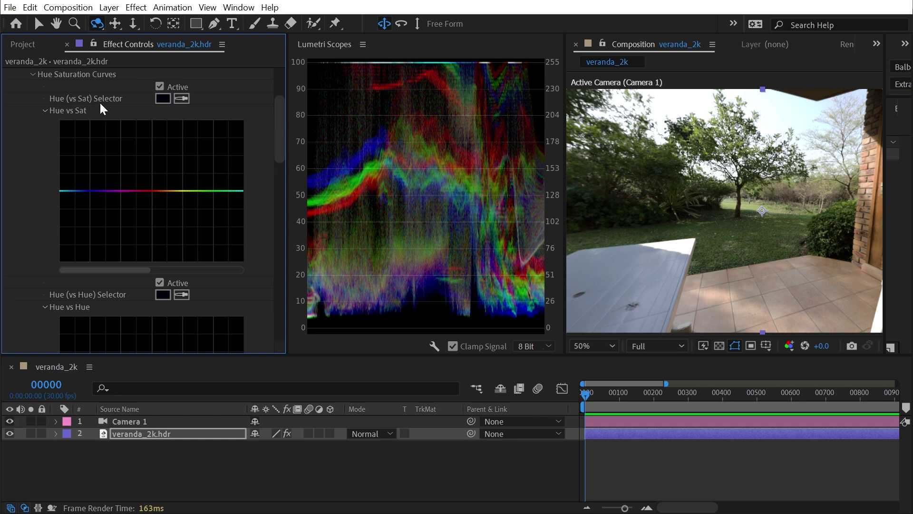
{"action": "scroll", "coordinate": [70, 143], "scroll_direction": "up", "scroll_amount": 2}
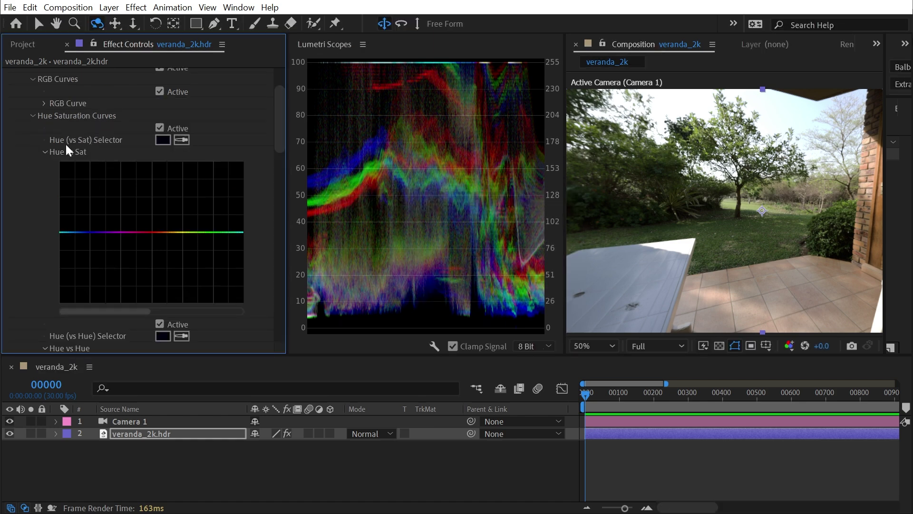
{"action": "mouse_move", "coordinate": [278, 115]}
{"action": "left_mouse_down"}
{"action": "mouse_move", "coordinate": [295, 289]}
{"action": "mouse_move", "coordinate": [279, 85]}
{"action": "mouse_move", "coordinate": [280, 100]}
{"action": "left_mouse_up"}
{"action": "left_click", "coordinate": [273, 151]}
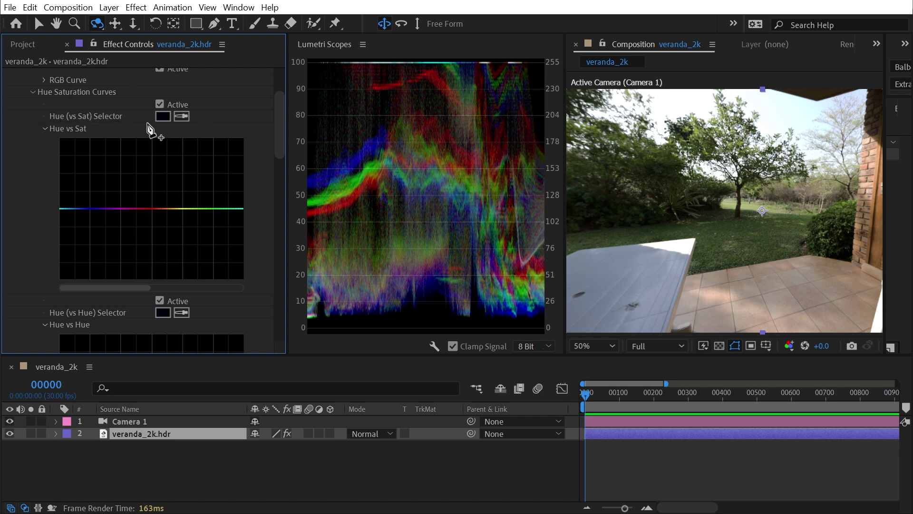
Sample the lawn's green for Hue vs Sat, pull its center point to minimum saturation, and compare with the curve off
{"action": "left_click", "coordinate": [181, 116]}
{"action": "left_click", "coordinate": [733, 225]}
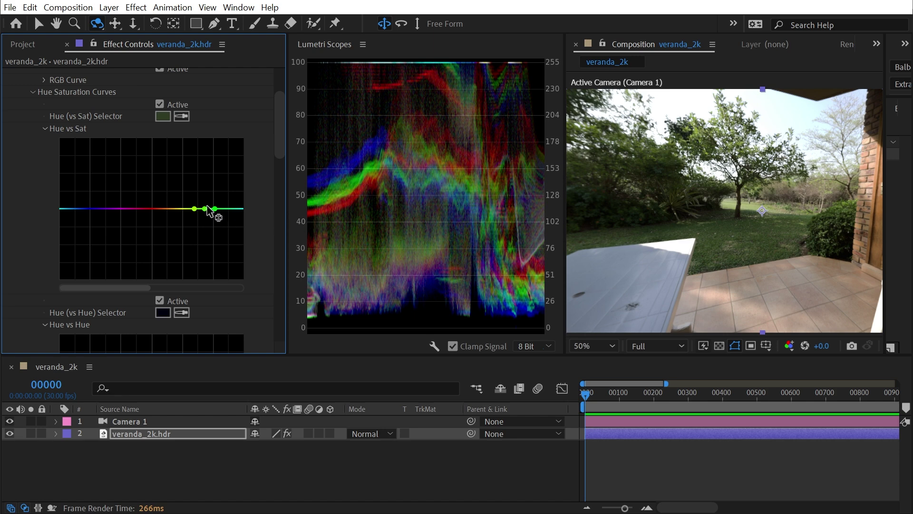
{"action": "left_click_drag", "start_coordinate": [206, 210], "coordinate": [203, 290]}
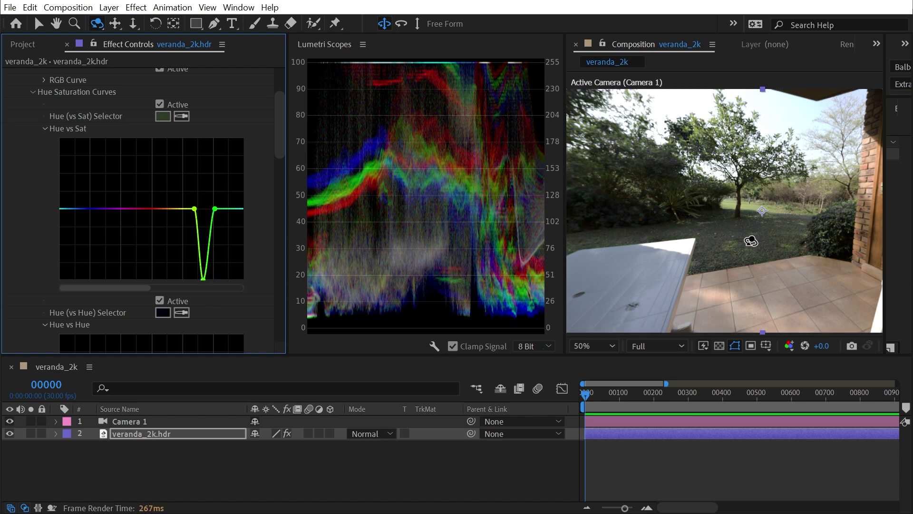
{"action": "left_click", "coordinate": [159, 104]}
{"action": "left_click", "coordinate": [158, 104]}
Raise the green center point of Hue vs Sat and spread its side points out to orange and cyan
{"action": "left_click_drag", "start_coordinate": [203, 279], "coordinate": [205, 163]}
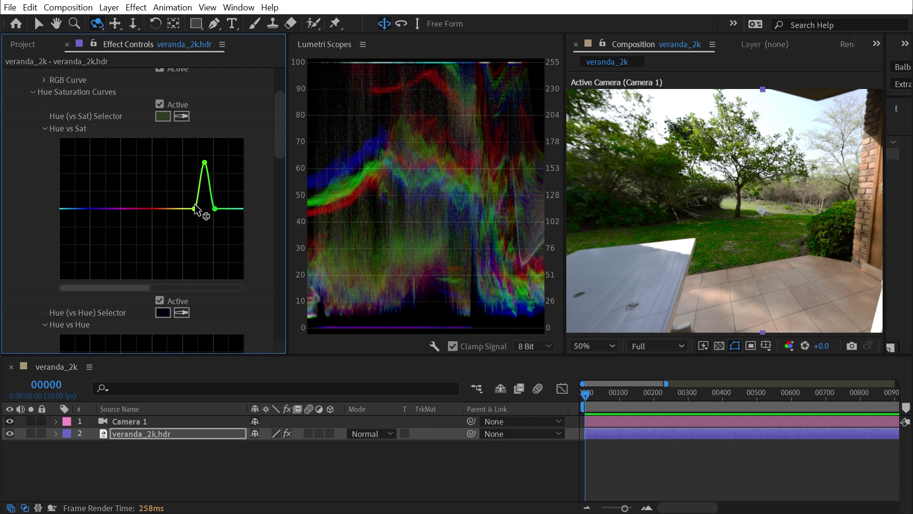
{"action": "left_click_drag", "start_coordinate": [193, 209], "coordinate": [240, 211]}
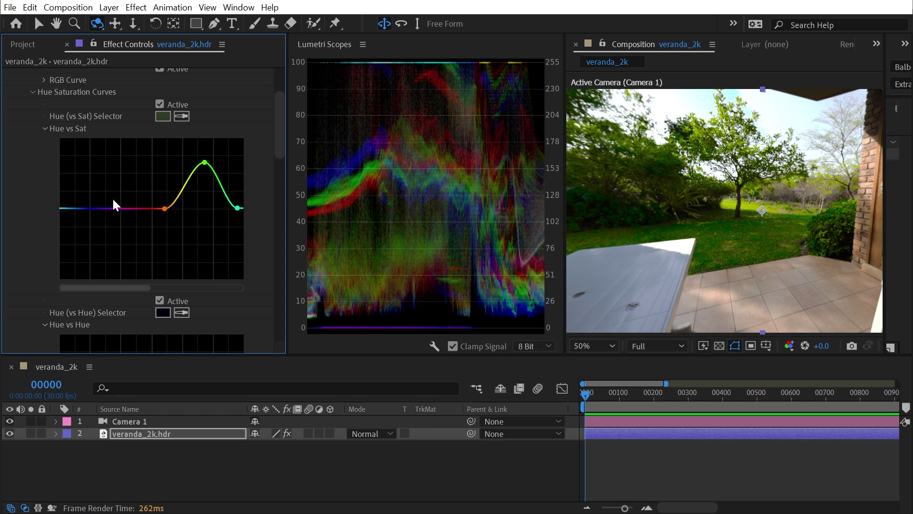
Add violet and blue points to the Hue vs Sat curve and raise the blue point to boost the sky's saturation
{"action": "left_click", "coordinate": [103, 209]}
{"action": "left_click", "coordinate": [67, 210]}
{"action": "left_click_drag", "start_coordinate": [67, 210], "coordinate": [73, 151]}
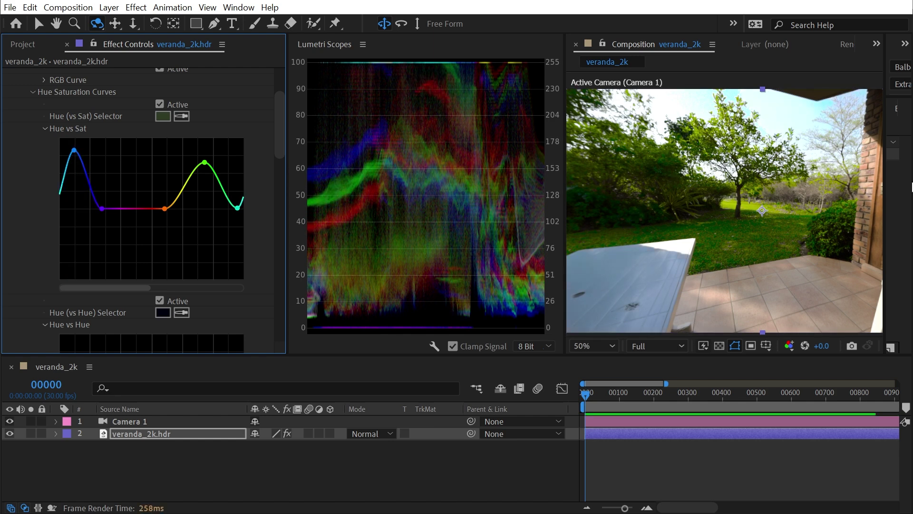
Lower the green peak of the Hue vs Sat curve to a mild boost and switch the curve off for comparison
{"action": "left_click_drag", "start_coordinate": [204, 163], "coordinate": [205, 192]}
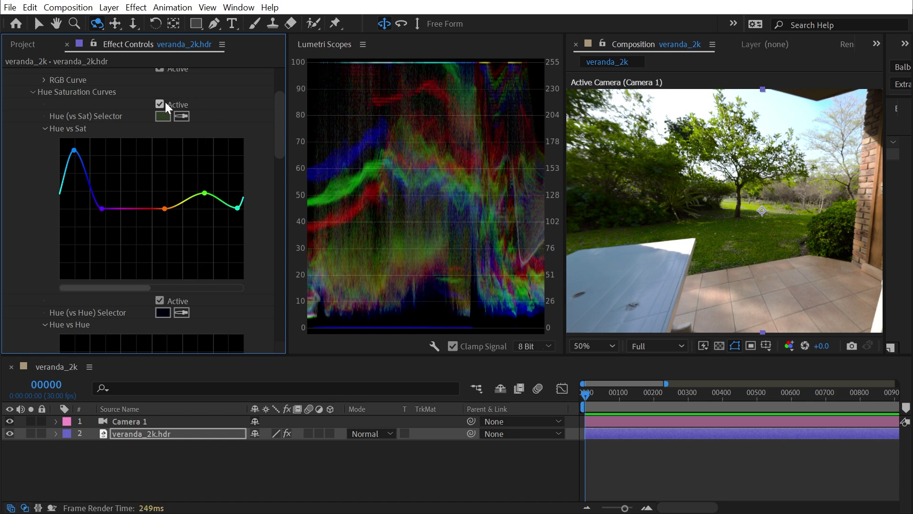
{"action": "left_click", "coordinate": [159, 105]}
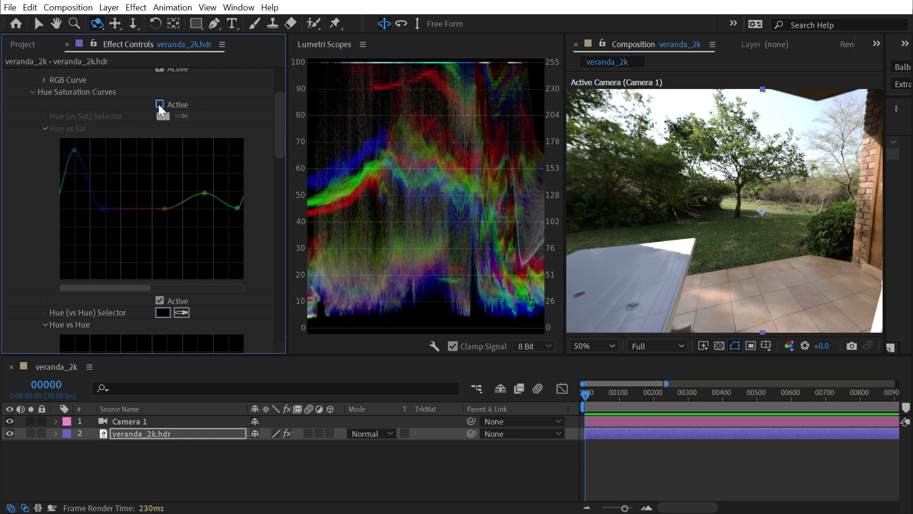
Reactivate the Hue vs Sat curve, remove its raised blue point, and reset the whole curve to flat
{"action": "left_click", "coordinate": [159, 105]}
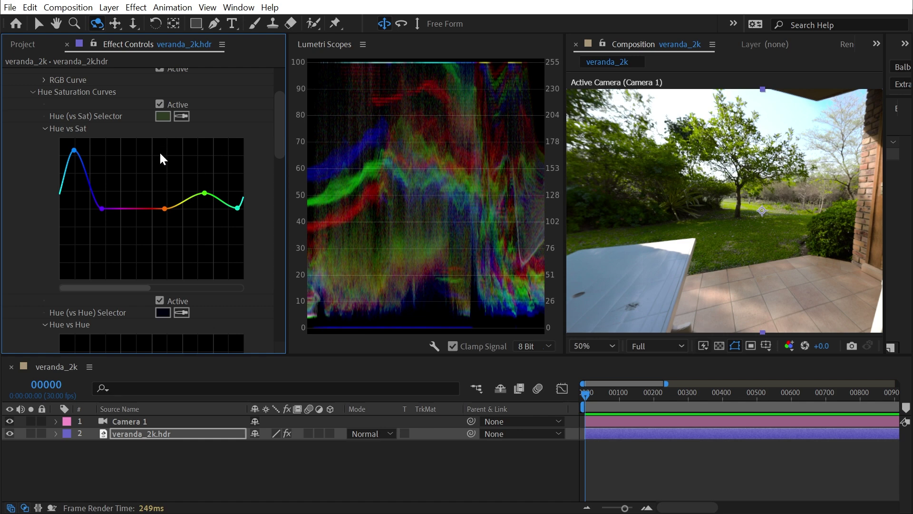
{"action": "left_click_drag", "start_coordinate": [95, 287], "coordinate": [24, 279]}
{"action": "left_click", "coordinate": [73, 152], "text": "ctrl"}
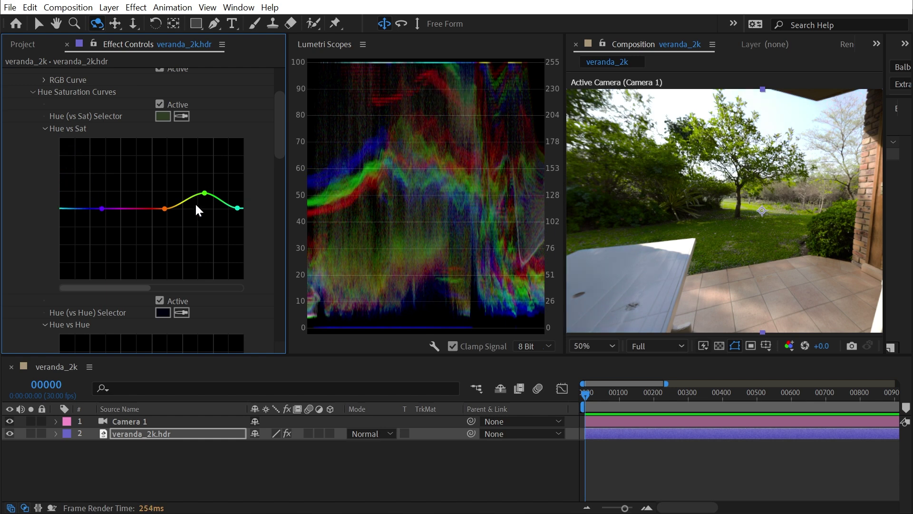
{"action": "double_click", "coordinate": [134, 195]}
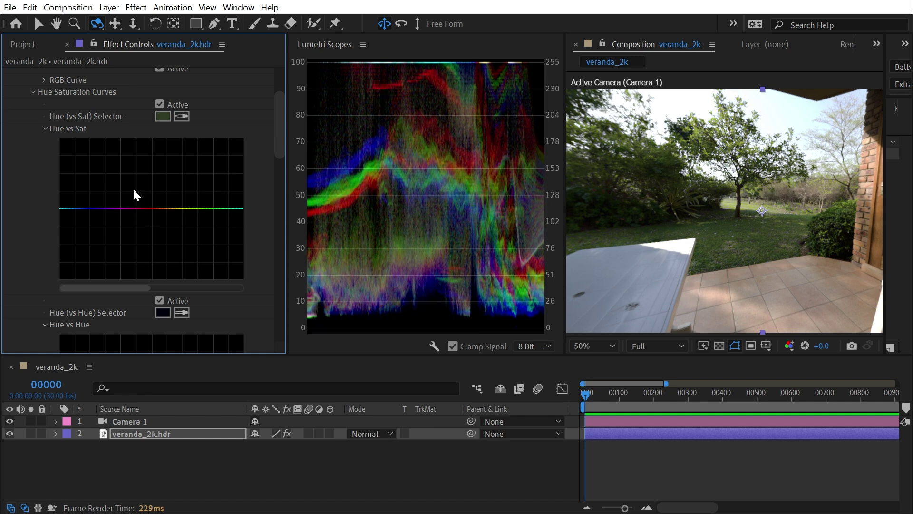
{"action": "left_click", "coordinate": [44, 128]}
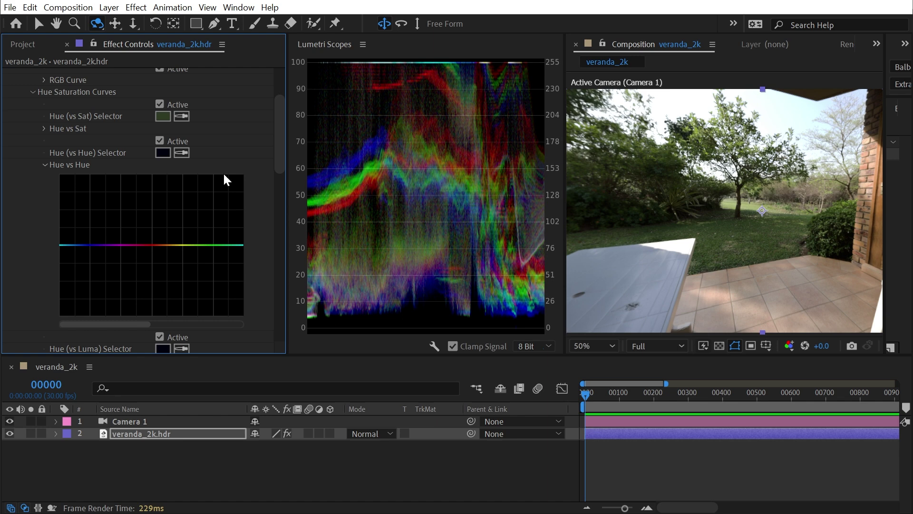
Try shifting the lawn's sampled green up and down on Hue vs Hue with widened side points, and reset the curve
{"action": "left_click", "coordinate": [181, 152]}
{"action": "left_click", "coordinate": [724, 224]}
{"action": "left_click_drag", "start_coordinate": [207, 245], "coordinate": [207, 198]}
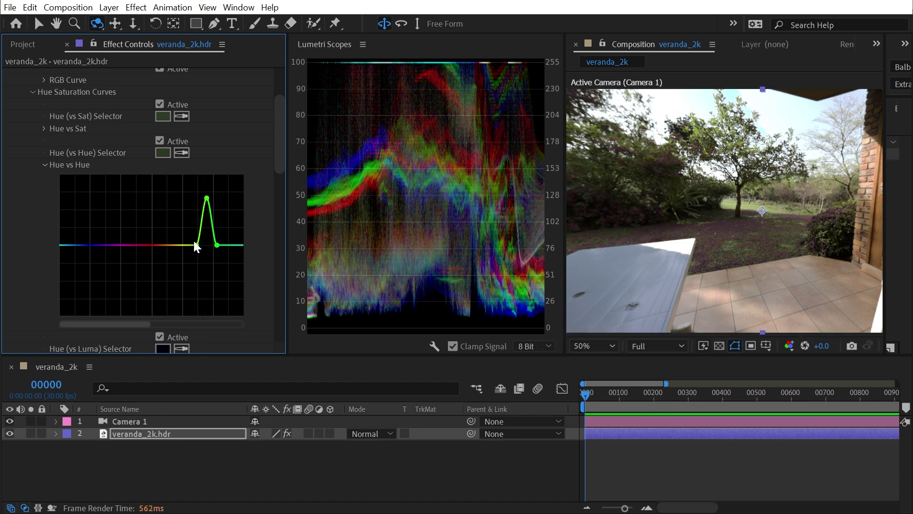
{"action": "left_click_drag", "start_coordinate": [196, 246], "coordinate": [233, 245]}
{"action": "left_click_drag", "start_coordinate": [206, 198], "coordinate": [203, 303]}
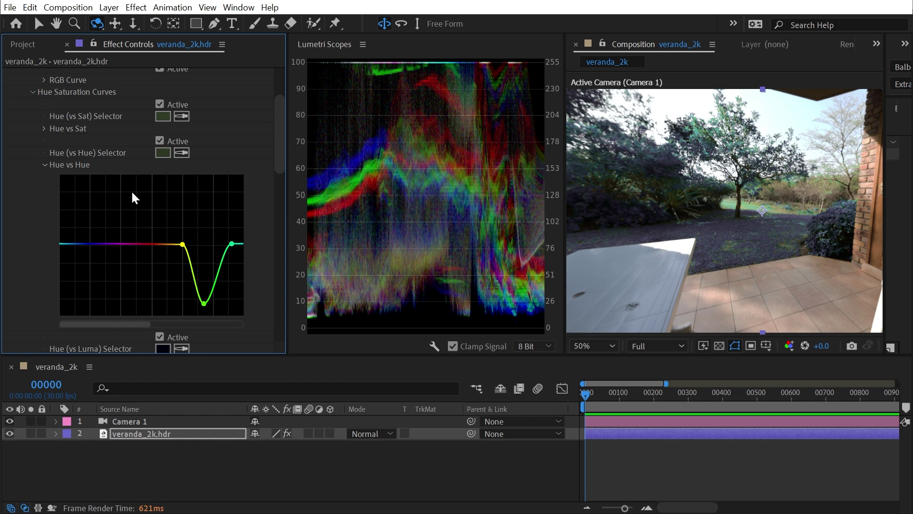
{"action": "double_click", "coordinate": [119, 211]}
{"action": "left_click", "coordinate": [44, 165]}
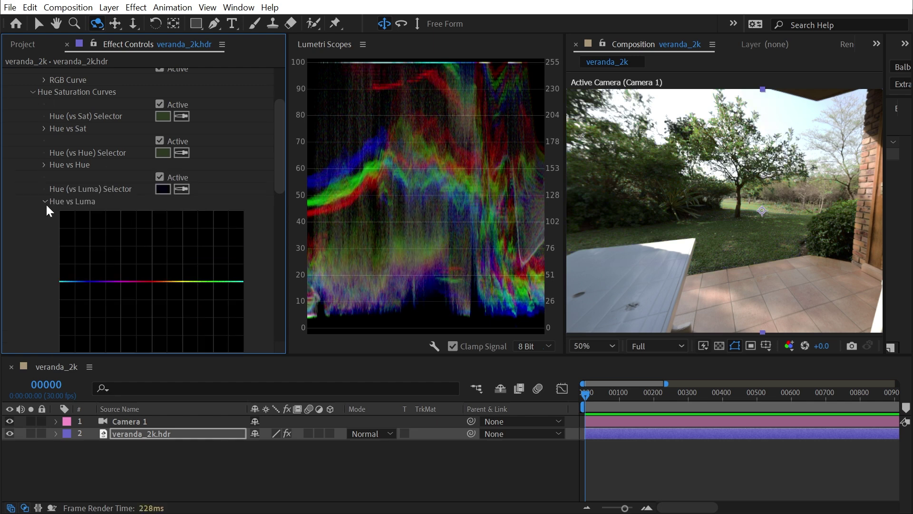
Sample the sky for Hue vs Luma and pull the cyan center point down to darken the sky
{"action": "scroll", "coordinate": [25, 219], "scroll_direction": "down", "scroll_amount": 3}
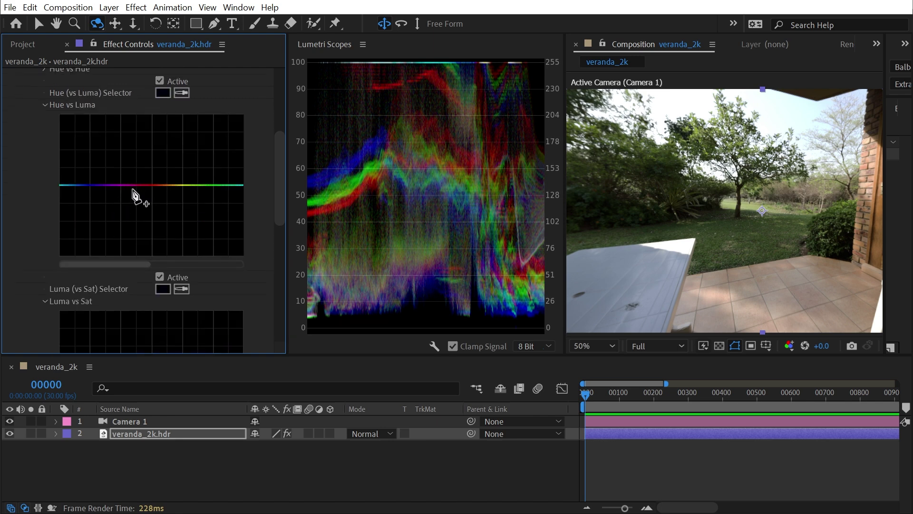
{"action": "left_click", "coordinate": [184, 94]}
{"action": "left_click", "coordinate": [809, 108]}
{"action": "left_click_drag", "start_coordinate": [134, 266], "coordinate": [180, 265]}
{"action": "left_click_drag", "start_coordinate": [150, 186], "coordinate": [151, 235]}
{"action": "scroll", "coordinate": [766, 114], "scroll_direction": "up", "scroll_amount": 1}
{"action": "left_click_drag", "start_coordinate": [757, 120], "coordinate": [702, 272]}
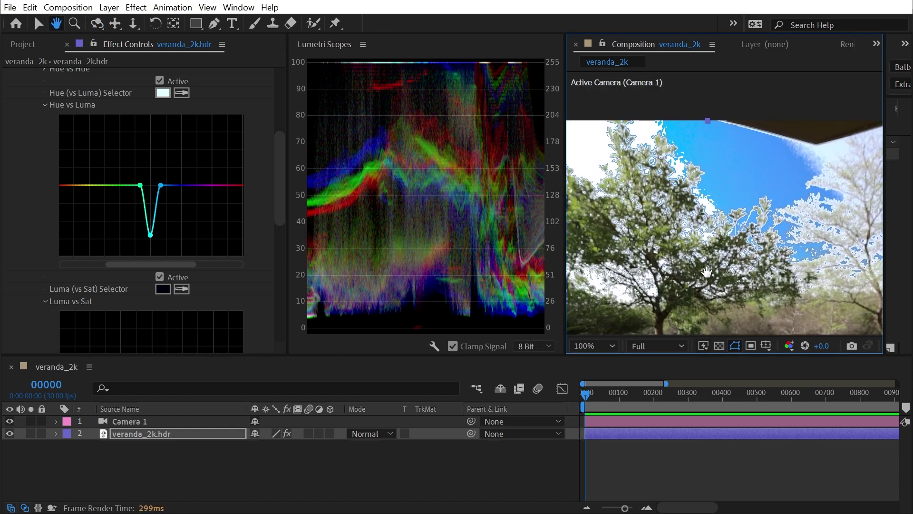
{"action": "key", "text": "c"}
{"action": "left_click_drag", "start_coordinate": [786, 223], "coordinate": [710, 249]}
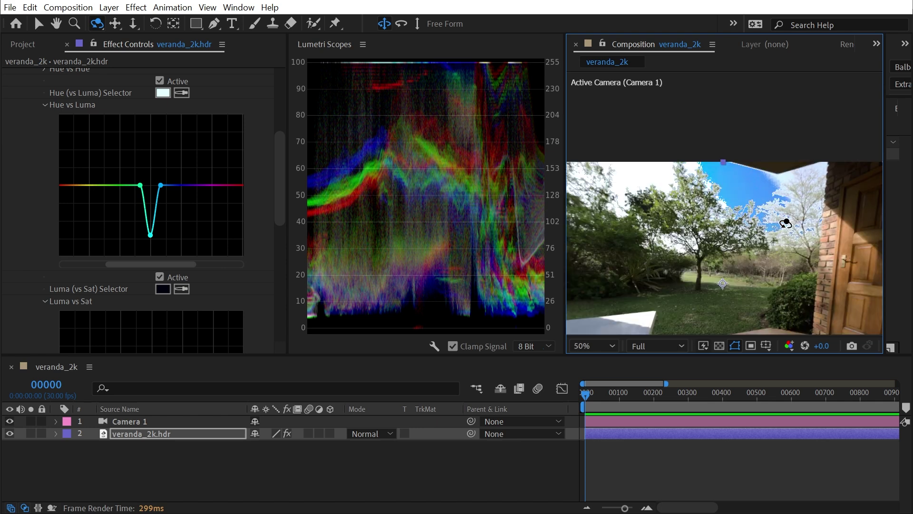
Set Exposure to -7.0, Whites to -150.0 and Highlights to -105.0 in the Basic Correction tone settings
{"action": "left_click_drag", "start_coordinate": [275, 161], "coordinate": [286, 86]}
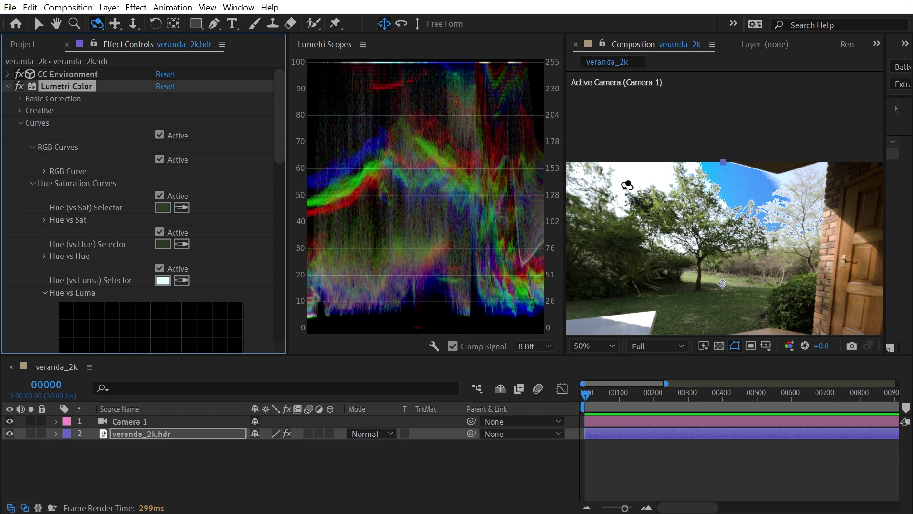
{"action": "left_click", "coordinate": [20, 98]}
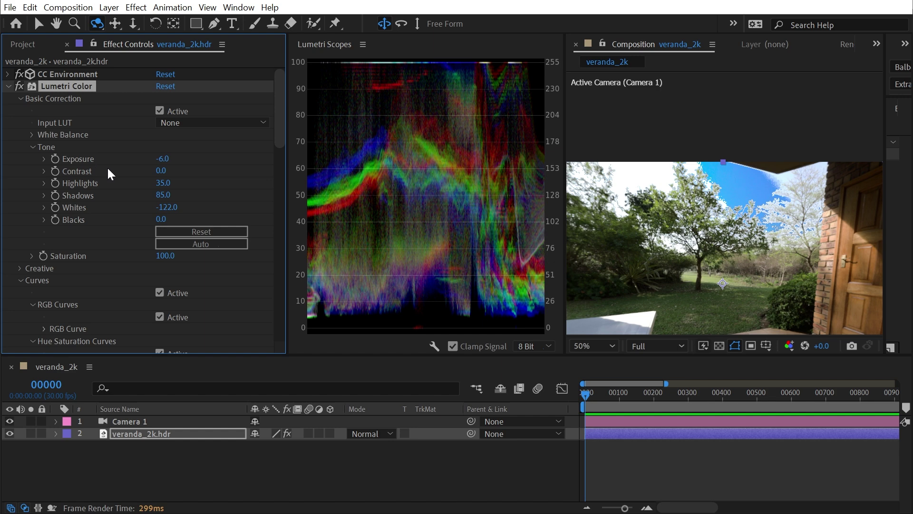
{"action": "left_click_drag", "start_coordinate": [162, 158], "coordinate": [106, 185]}
{"action": "left_click_drag", "start_coordinate": [167, 207], "coordinate": [114, 203]}
{"action": "left_click_drag", "start_coordinate": [164, 183], "coordinate": [118, 182]}
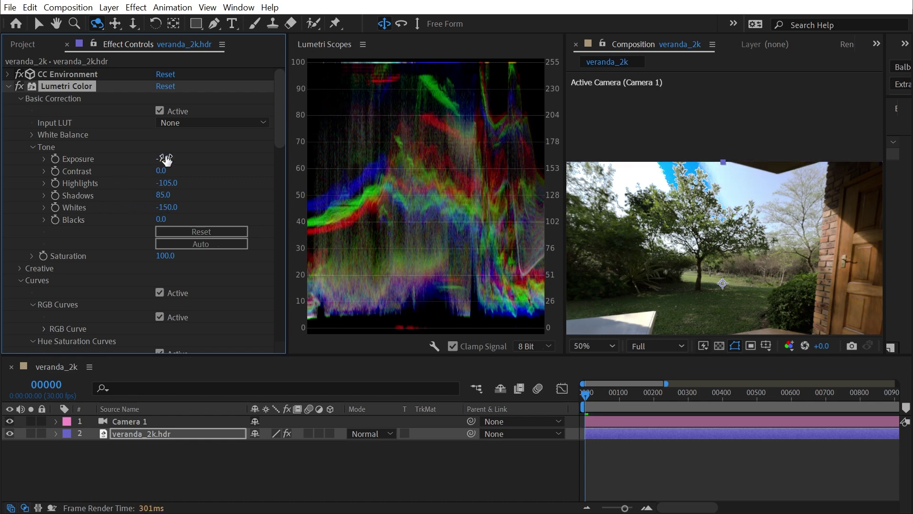
Widen the Hue vs Luma dip from green to blue by spreading its side points and adding a second low point
{"action": "scroll", "coordinate": [270, 184], "scroll_direction": "down", "scroll_amount": 10}
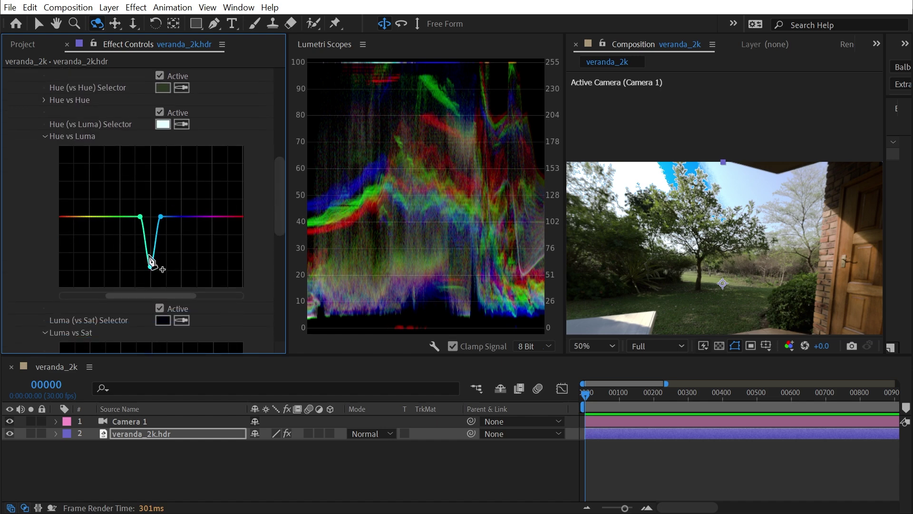
{"action": "left_click_drag", "start_coordinate": [160, 217], "coordinate": [184, 217]}
{"action": "left_click_drag", "start_coordinate": [140, 217], "coordinate": [125, 215]}
{"action": "left_click_drag", "start_coordinate": [150, 267], "coordinate": [173, 274]}
{"action": "left_click", "coordinate": [134, 245]}
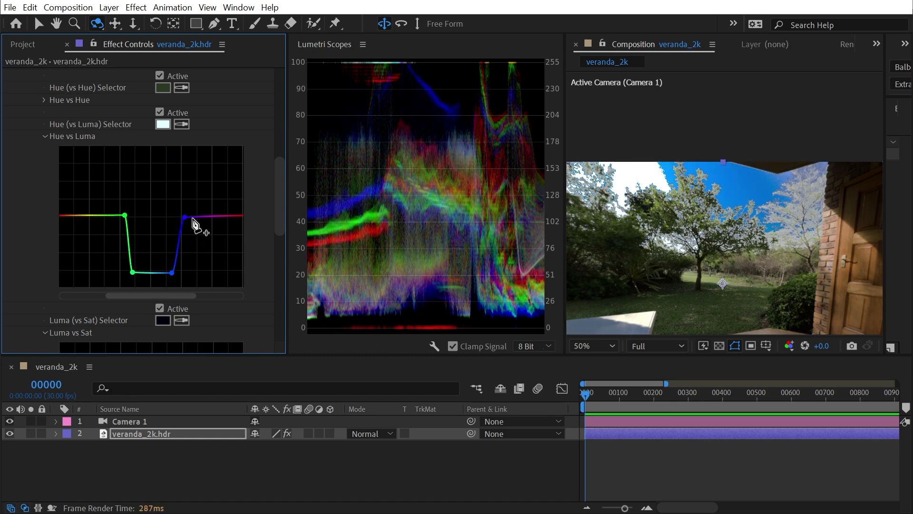
Reset the Hue vs Luma curve to flat and collapse it
{"action": "key", "text": "h"}
{"action": "left_click_drag", "start_coordinate": [694, 177], "coordinate": [728, 110]}
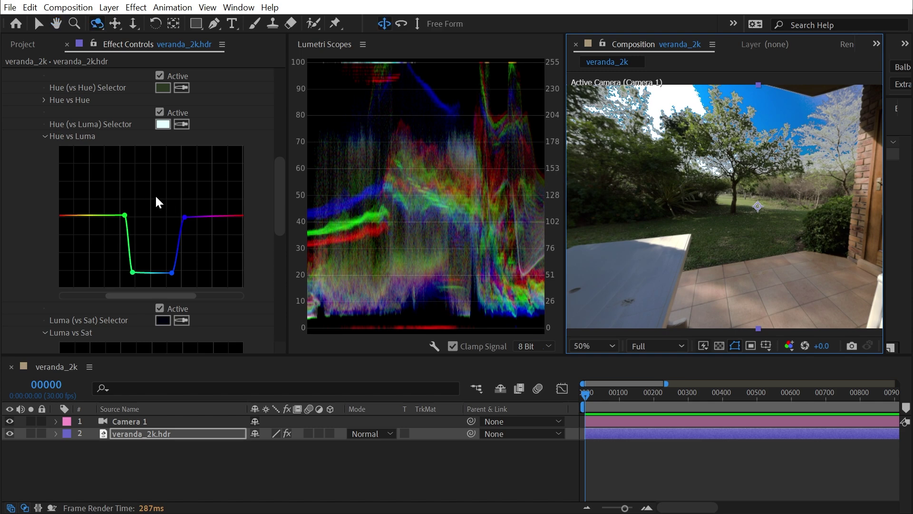
{"action": "double_click", "coordinate": [145, 177]}
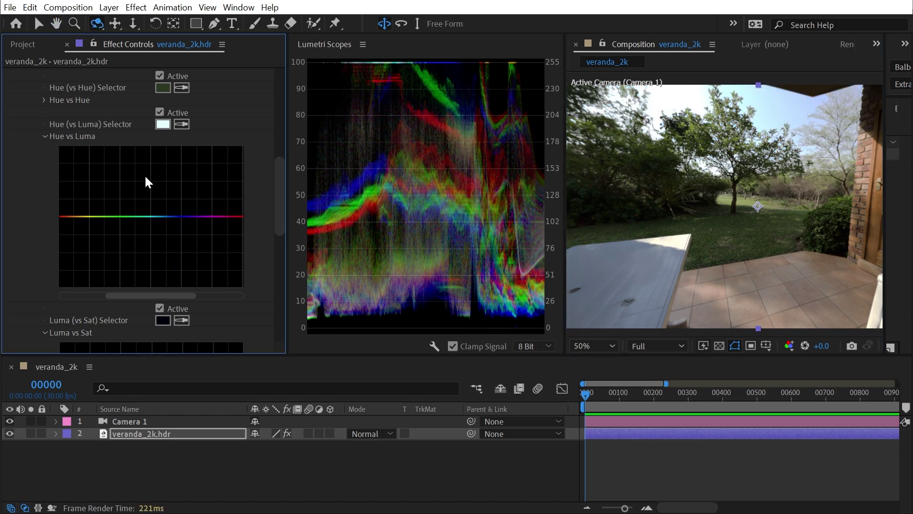
{"action": "left_click", "coordinate": [45, 135]}
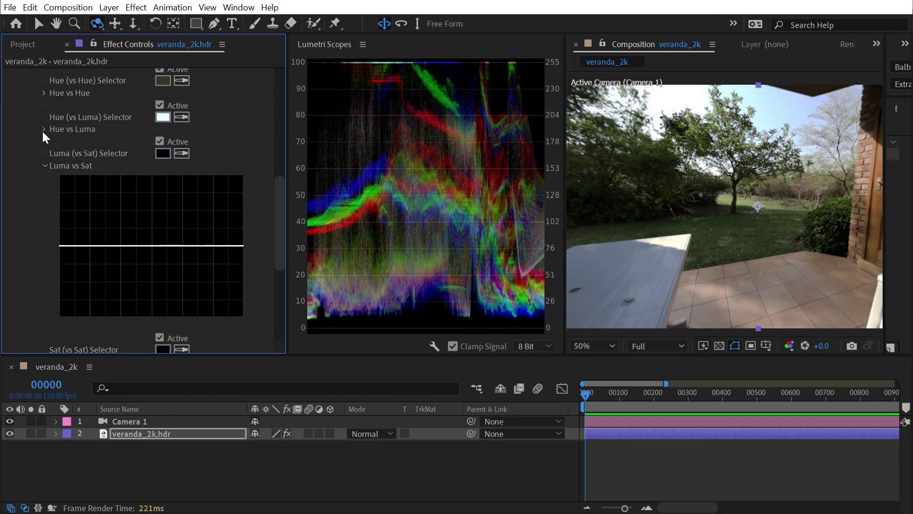
Sample the foliage for Luma vs Sat and raise the curve's darkest point to saturate the shadows
{"action": "scroll", "coordinate": [58, 167], "scroll_direction": "up", "scroll_amount": 1}
{"action": "mouse_move", "coordinate": [282, 187]}
{"action": "left_mouse_down"}
{"action": "mouse_move", "coordinate": [278, 235]}
{"action": "mouse_move", "coordinate": [278, 195]}
{"action": "left_mouse_up"}
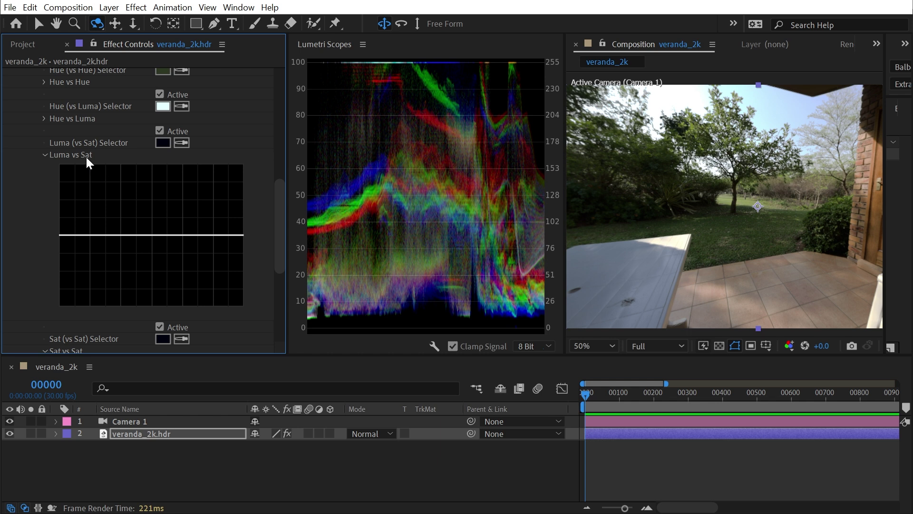
{"action": "left_click", "coordinate": [181, 143]}
{"action": "left_click", "coordinate": [725, 223]}
{"action": "left_click_drag", "start_coordinate": [61, 247], "coordinate": [60, 182]}
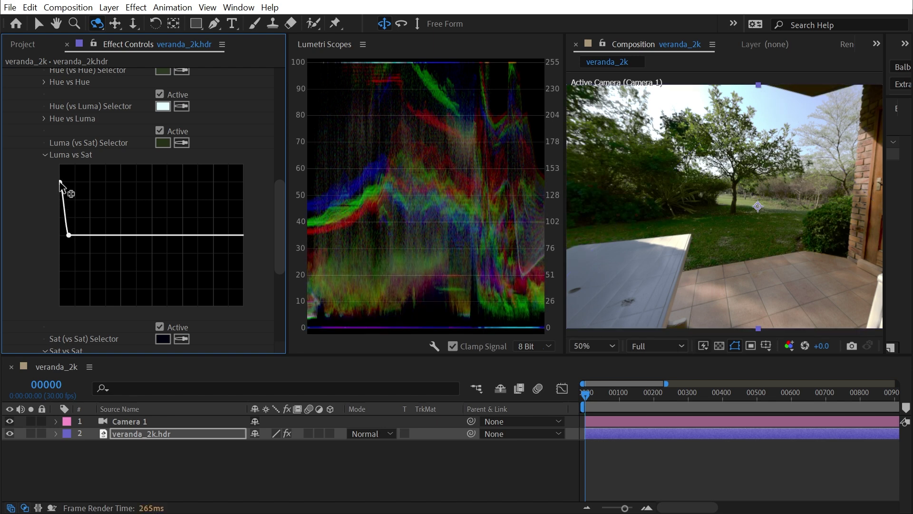
Add midtone points to the Luma vs Sat curve and move the middle one up and down, checking the composition
{"action": "left_click", "coordinate": [101, 233]}
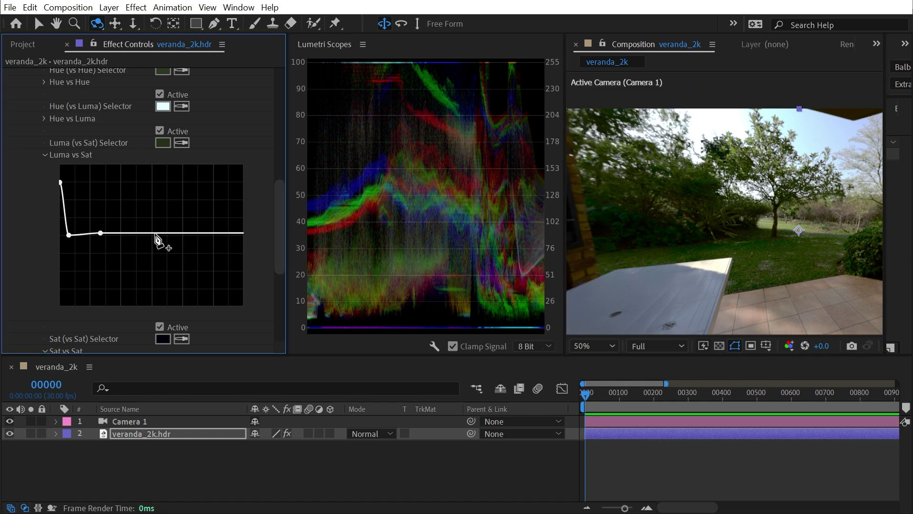
{"action": "left_click", "coordinate": [153, 233]}
{"action": "left_click", "coordinate": [128, 235]}
{"action": "left_click_drag", "start_coordinate": [129, 235], "coordinate": [127, 181]}
{"action": "key", "text": "space"}
{"action": "left_click_drag", "start_coordinate": [753, 255], "coordinate": [717, 226]}
{"action": "left_click_drag", "start_coordinate": [717, 226], "coordinate": [603, 240]}
{"action": "mouse_move", "coordinate": [128, 181]}
{"action": "left_mouse_down"}
{"action": "mouse_move", "coordinate": [136, 265]}
{"action": "mouse_move", "coordinate": [139, 194]}
{"action": "left_mouse_up"}
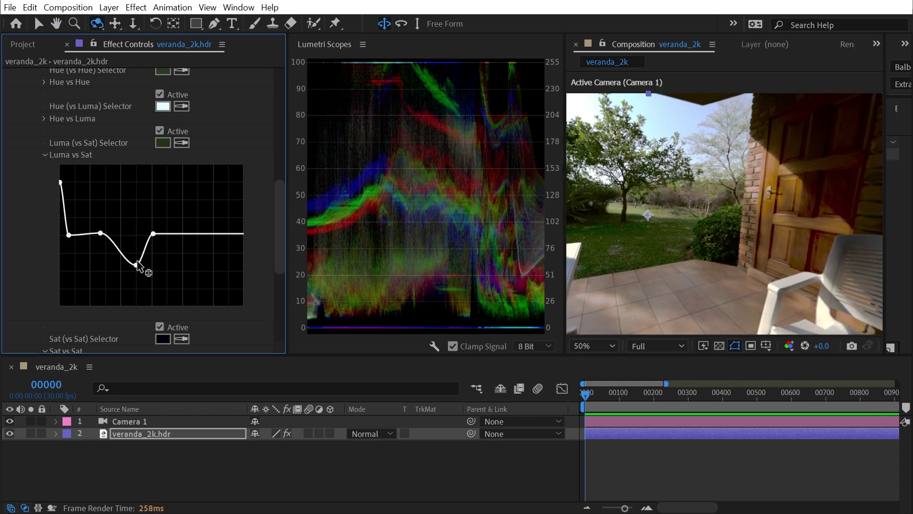
Try a fresh Luma vs Sat curve with raised midtones and lowered shadows, and reset it to flat
{"action": "double_click", "coordinate": [169, 230]}
{"action": "left_click_drag", "start_coordinate": [154, 236], "coordinate": [154, 204]}
{"action": "left_click_drag", "start_coordinate": [223, 208], "coordinate": [223, 231]}
{"action": "left_click_drag", "start_coordinate": [81, 205], "coordinate": [83, 256]}
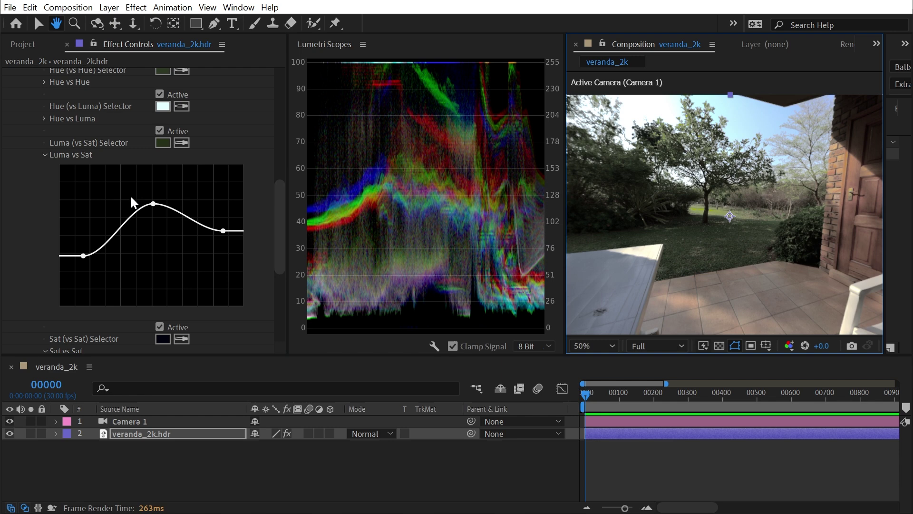
{"action": "key", "text": "c"}
{"action": "double_click", "coordinate": [110, 201]}
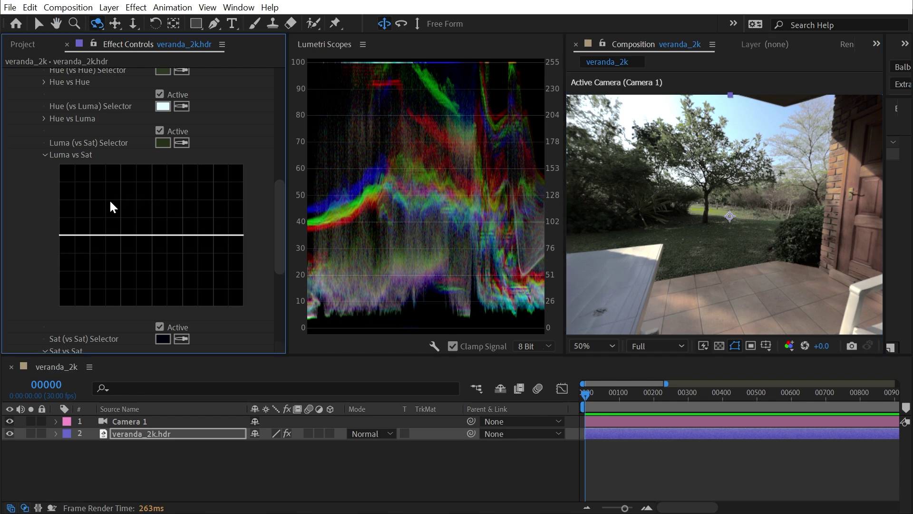
{"action": "left_click", "coordinate": [45, 154]}
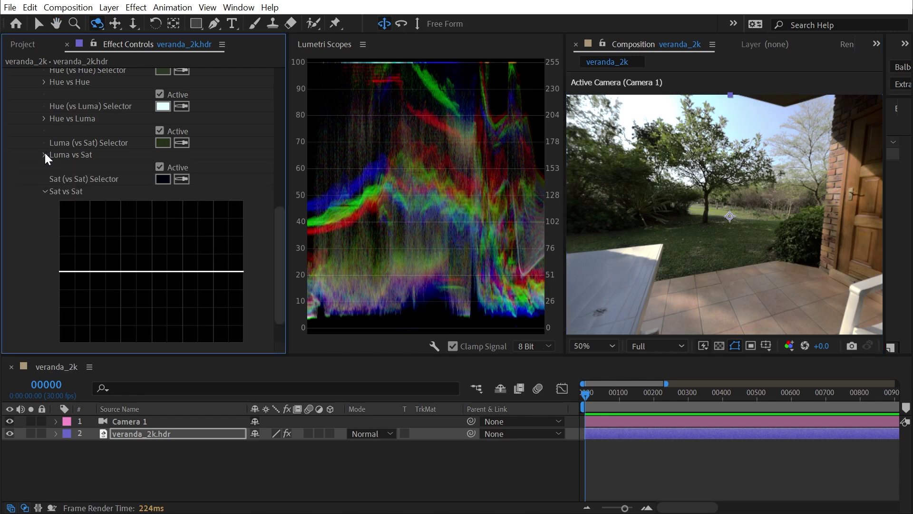
Sample the distant grass for Sat vs Sat, raise its low-saturation point, and remove the adjustment
{"action": "scroll", "coordinate": [32, 186], "scroll_direction": "down", "scroll_amount": 3}
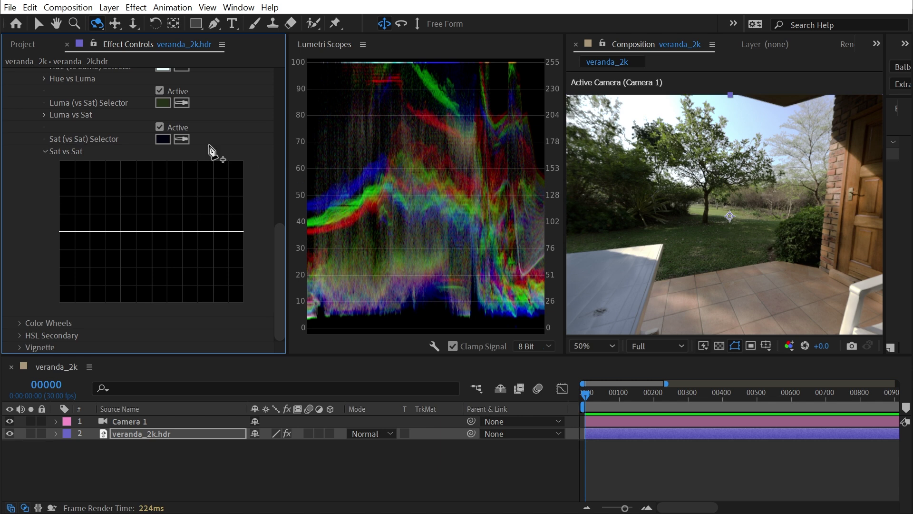
{"action": "left_click", "coordinate": [715, 211]}
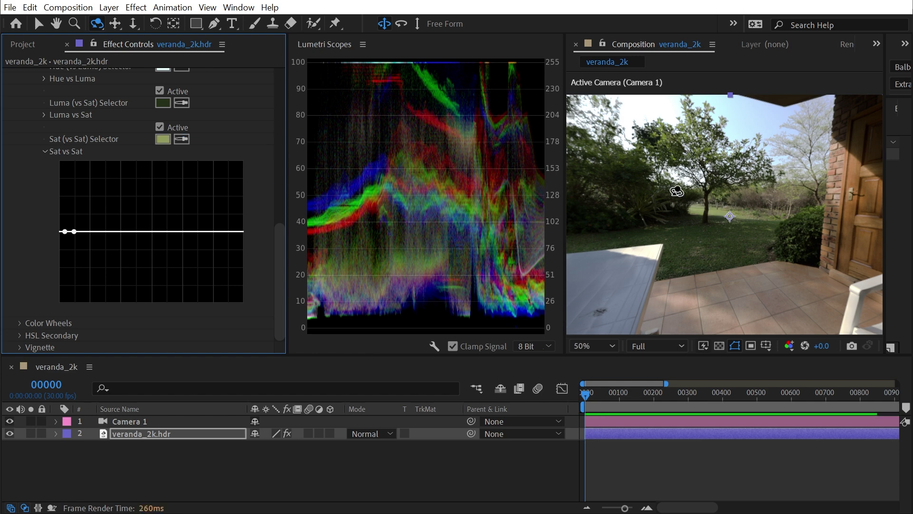
{"action": "left_click_drag", "start_coordinate": [67, 232], "coordinate": [66, 185]}
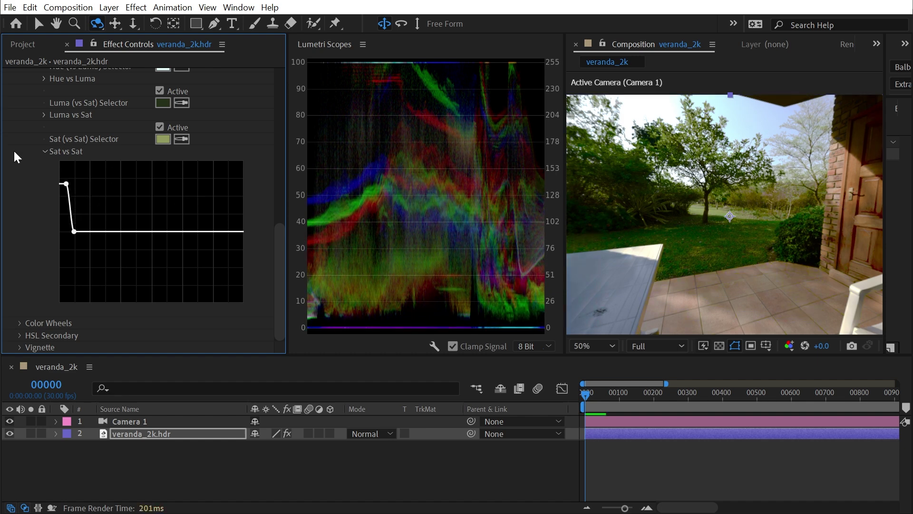
{"action": "scroll", "coordinate": [38, 183], "scroll_direction": "up", "scroll_amount": 5}
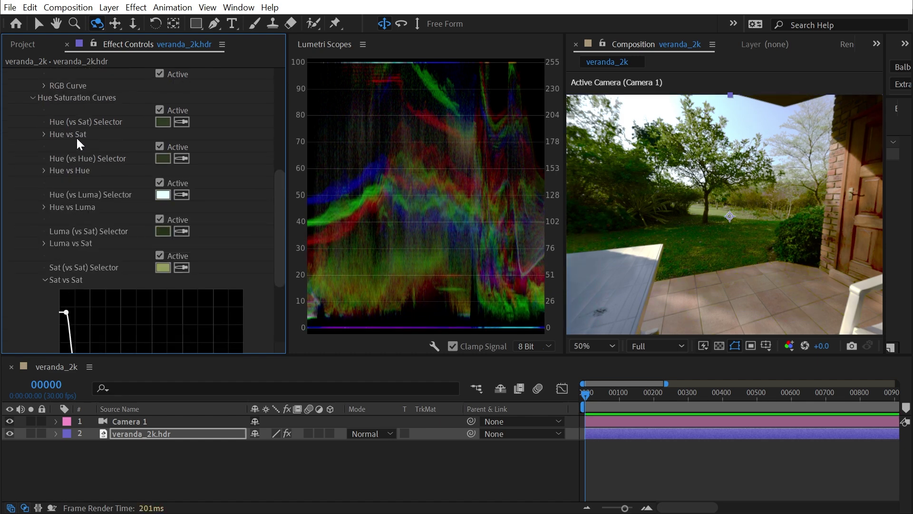
{"action": "scroll", "coordinate": [33, 233], "scroll_direction": "down", "scroll_amount": 4}
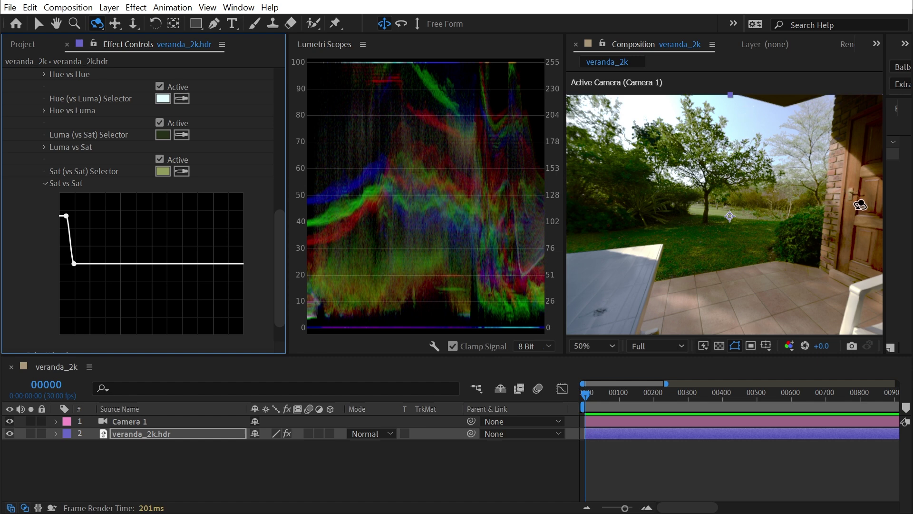
{"action": "left_click_drag", "start_coordinate": [66, 216], "coordinate": [20, 234]}
Collapse the Curves and Basic Correction sections, expand Color Wheels, and briefly review the Creative split toning wheels
{"action": "scroll", "coordinate": [20, 234], "scroll_direction": "down", "scroll_amount": 1}
{"action": "scroll", "coordinate": [29, 228], "scroll_direction": "up", "scroll_amount": 8}
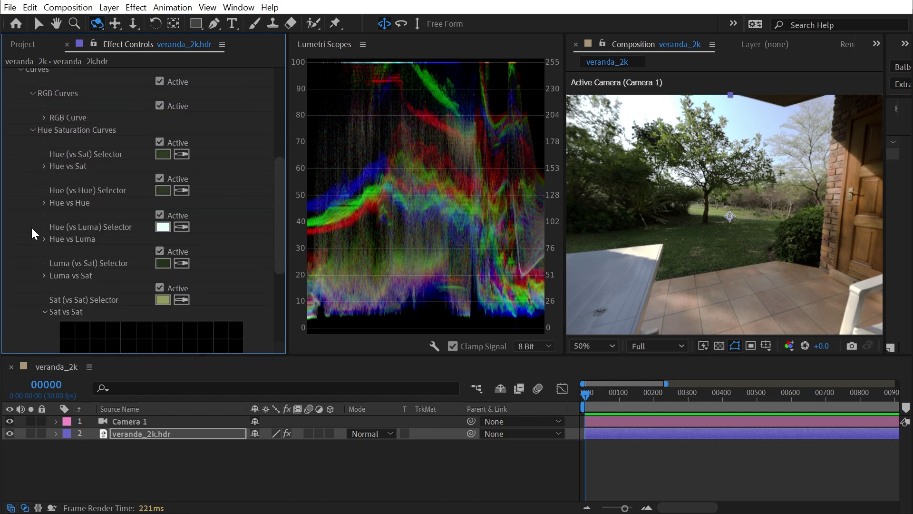
{"action": "left_click", "coordinate": [19, 165]}
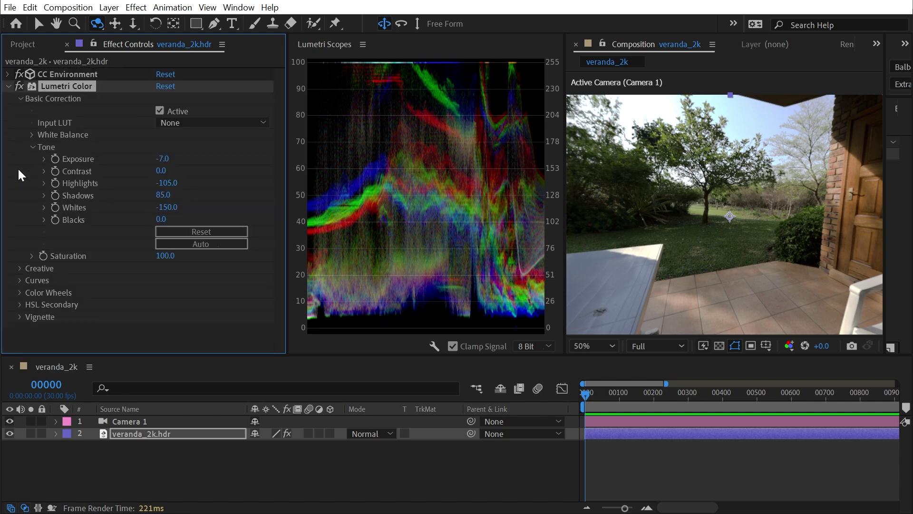
{"action": "left_click", "coordinate": [19, 99]}
{"action": "left_click", "coordinate": [19, 135]}
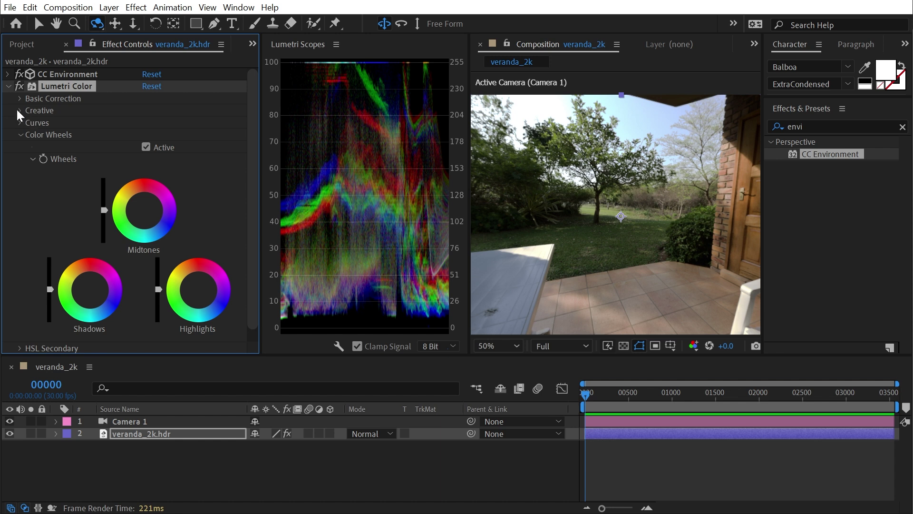
{"action": "left_click", "coordinate": [19, 111]}
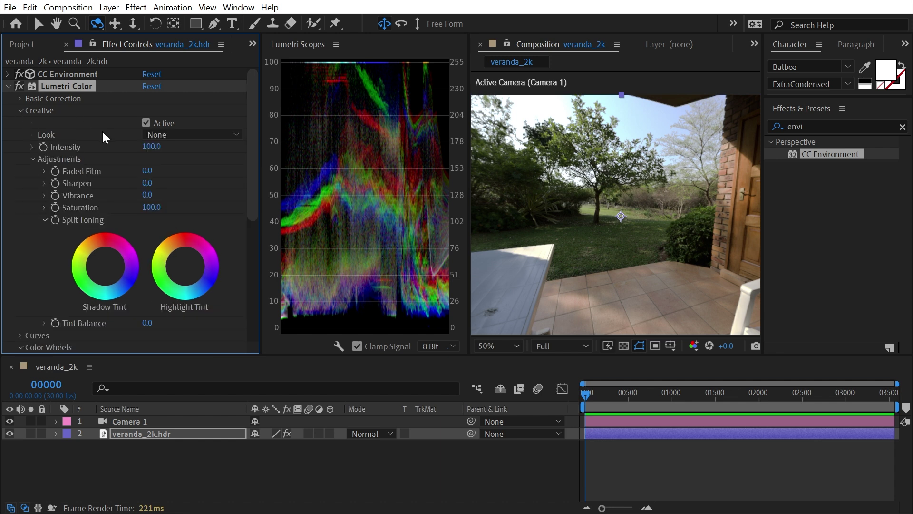
{"action": "left_click", "coordinate": [21, 109]}
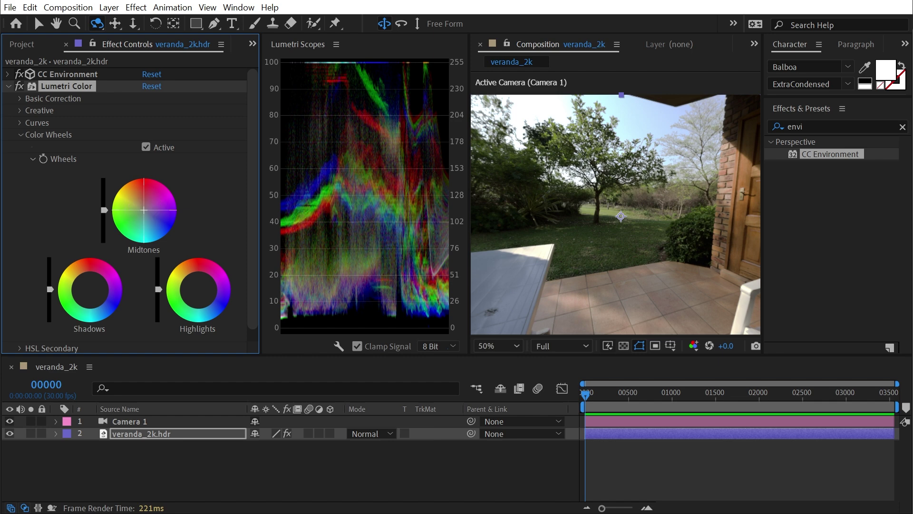
Try warming the midtones and highlights toward orange, darken the shadows and brighten the highlights slightly, and compare with Color Wheels off
{"action": "left_click_drag", "start_coordinate": [145, 209], "coordinate": [104, 202]}
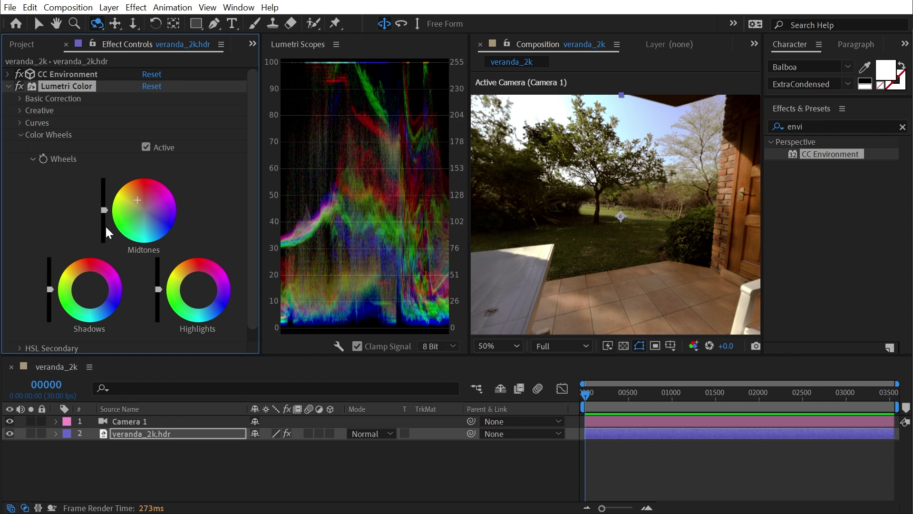
{"action": "double_click", "coordinate": [105, 226]}
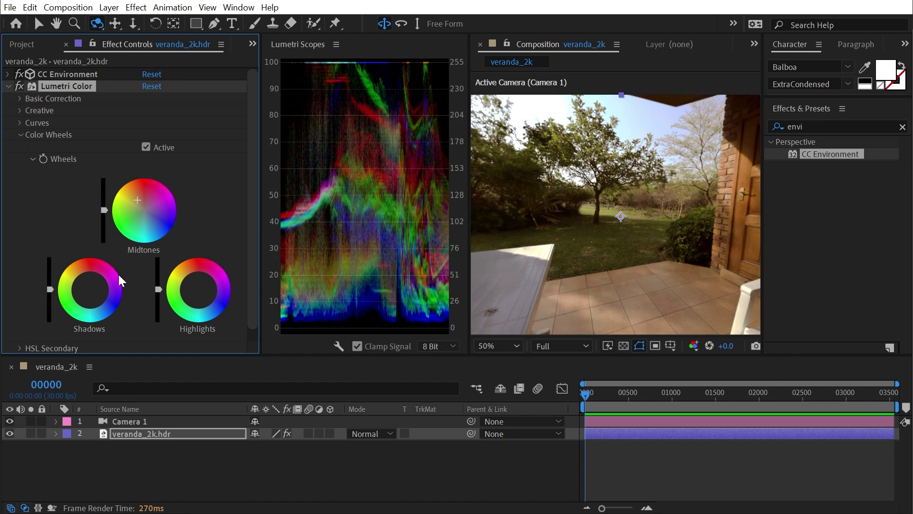
{"action": "mouse_move", "coordinate": [88, 292]}
{"action": "left_mouse_down"}
{"action": "mouse_move", "coordinate": [96, 295]}
{"action": "mouse_move", "coordinate": [88, 285]}
{"action": "left_mouse_up"}
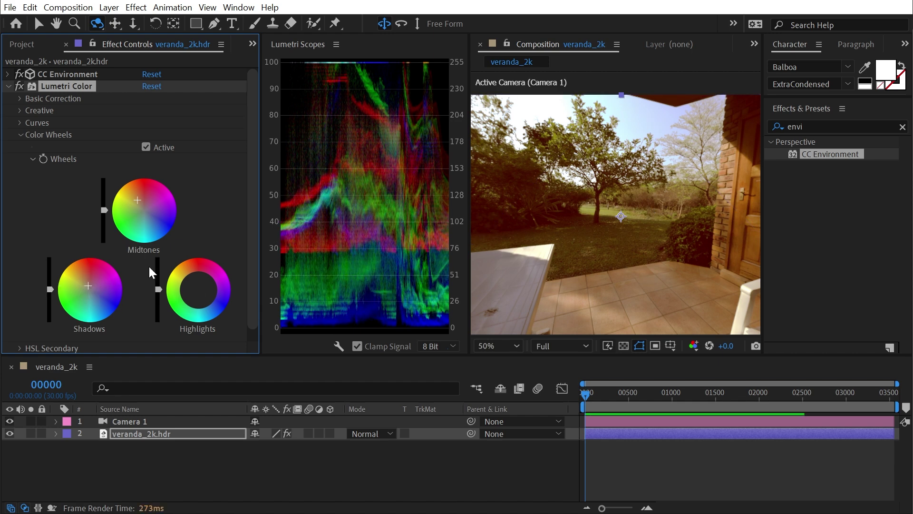
{"action": "left_click_drag", "start_coordinate": [88, 285], "coordinate": [89, 288]}
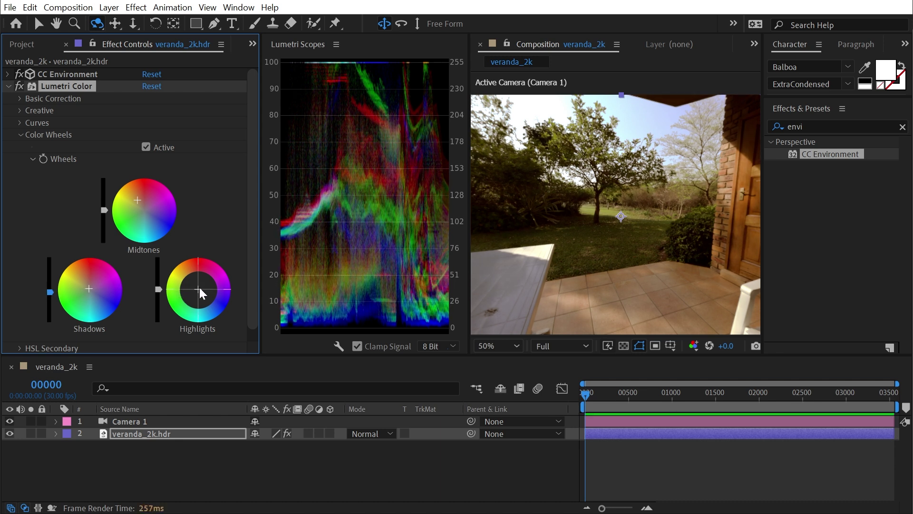
{"action": "left_click_drag", "start_coordinate": [198, 289], "coordinate": [160, 282]}
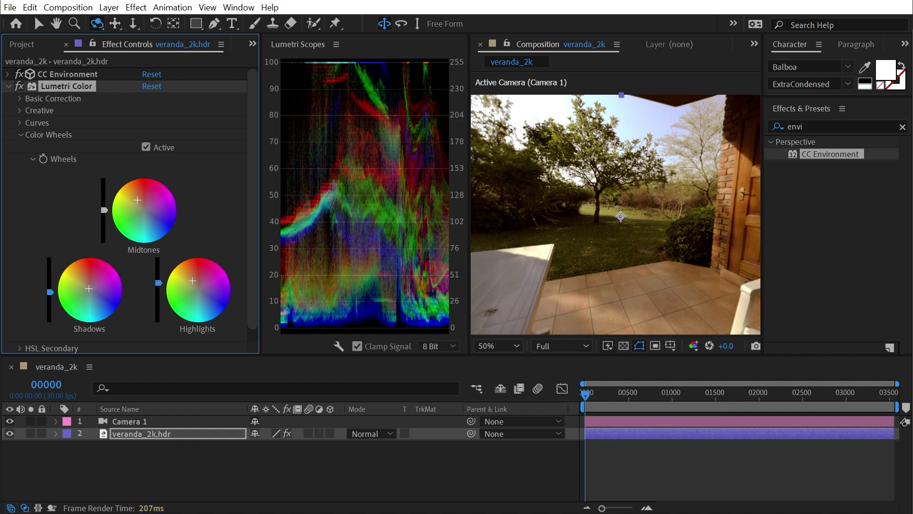
{"action": "left_click", "coordinate": [146, 147]}
{"action": "left_click", "coordinate": [146, 147]}
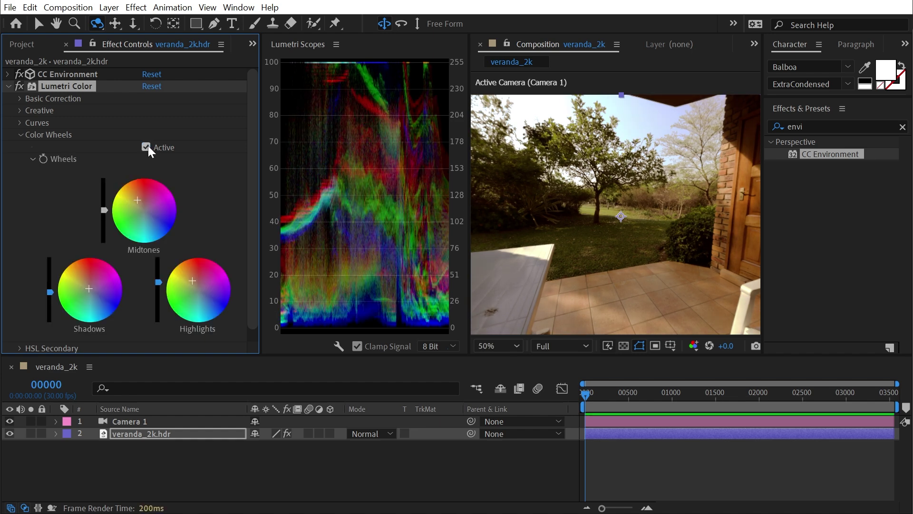
Reset the midtones, shadows and highlights wheels with their brightness sliders to neutral, and collapse the Color Wheels section
{"action": "scroll", "coordinate": [153, 189], "scroll_direction": "down", "scroll_amount": 1}
{"action": "double_click", "coordinate": [153, 189]}
{"action": "double_click", "coordinate": [195, 278]}
{"action": "double_click", "coordinate": [158, 269]}
{"action": "double_click", "coordinate": [89, 274]}
{"action": "left_click", "coordinate": [21, 122]}
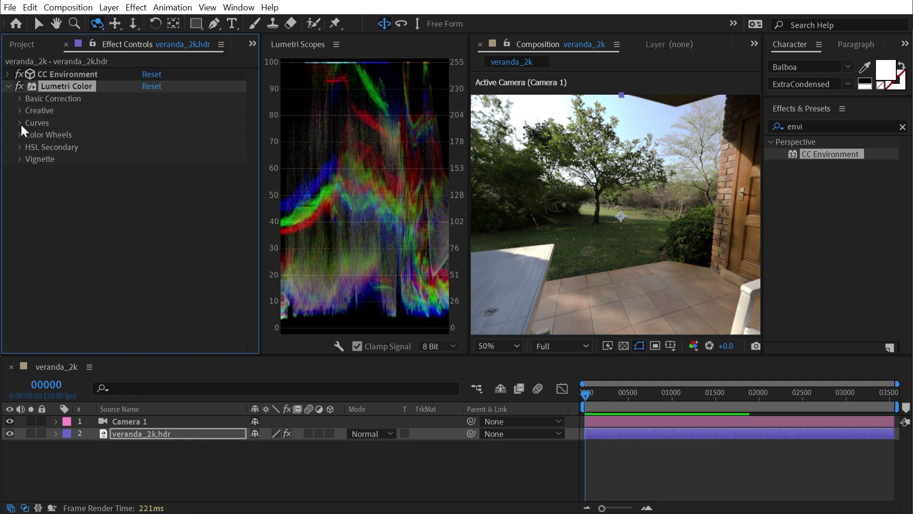
Expand the HSL Secondary Key settings, sample the lawn's dark green as the set color, and show the mask
{"action": "left_click", "coordinate": [20, 147]}
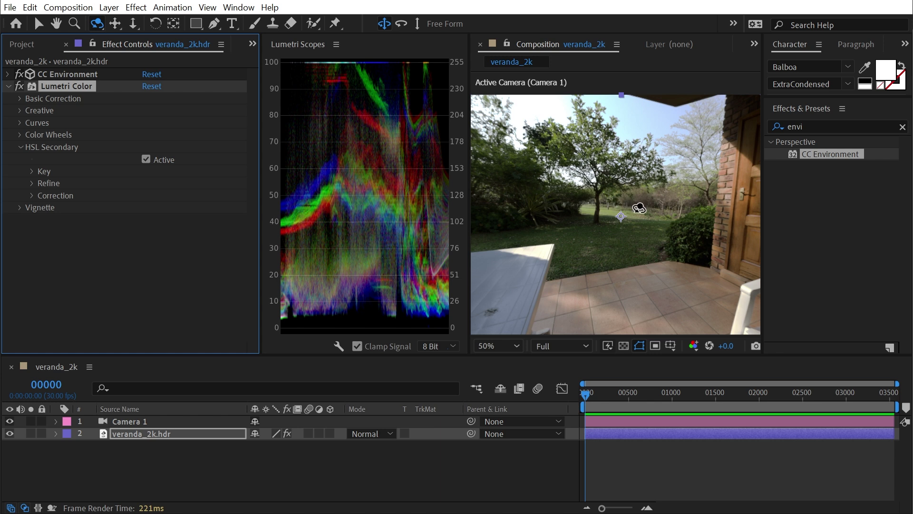
{"action": "key", "text": "h"}
{"action": "left_click_drag", "start_coordinate": [637, 223], "coordinate": [646, 240]}
{"action": "left_click", "coordinate": [31, 171]}
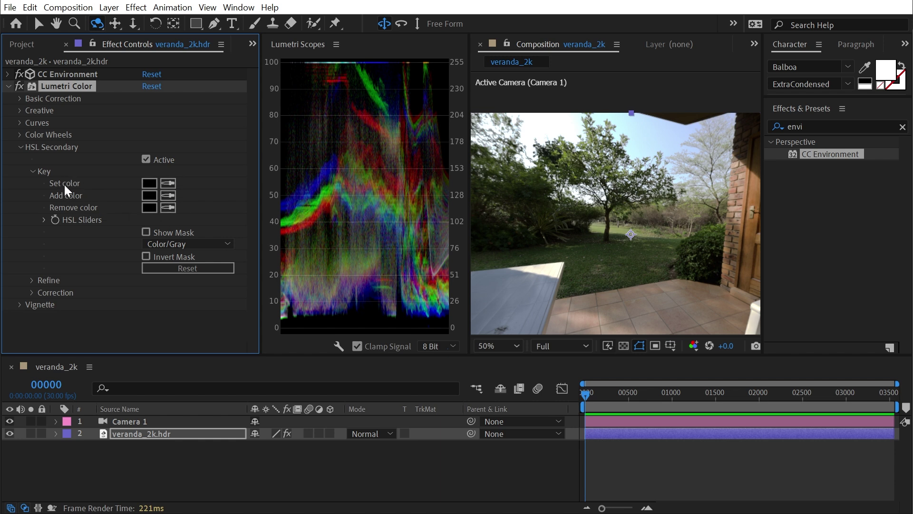
{"action": "left_click", "coordinate": [170, 183]}
{"action": "left_click", "coordinate": [678, 294]}
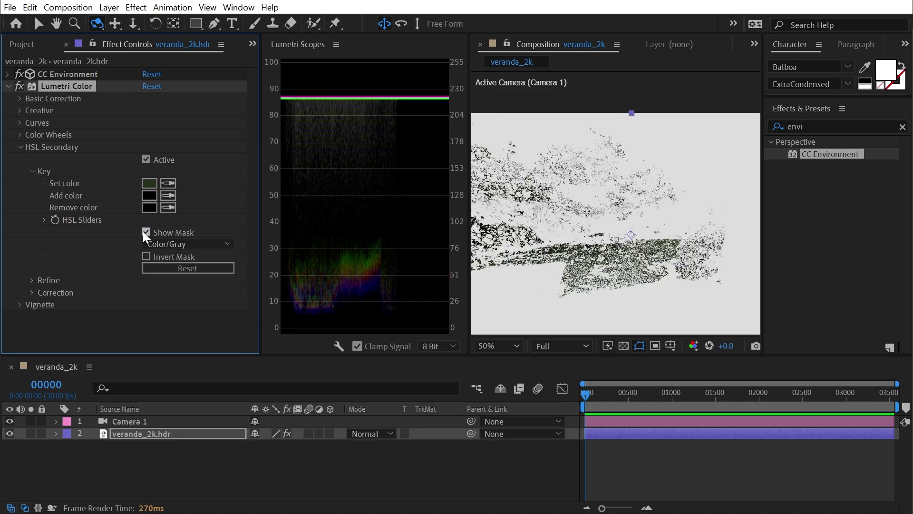
{"action": "key", "text": "space"}
{"action": "left_click_drag", "start_coordinate": [576, 245], "coordinate": [618, 234]}
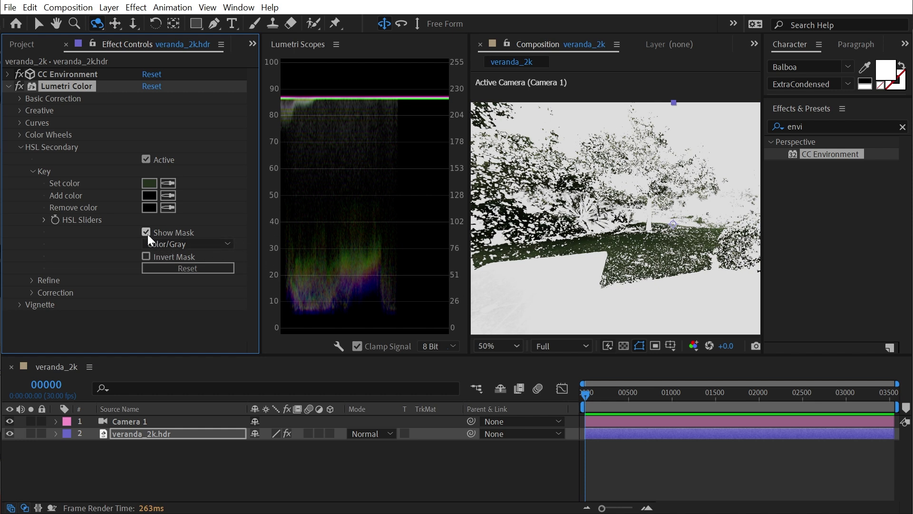
Change the HSL Secondary mask display to Color/Black and inspect the keyed areas around the garden and table
{"action": "left_click", "coordinate": [157, 243]}
{"action": "left_click", "coordinate": [198, 275]}
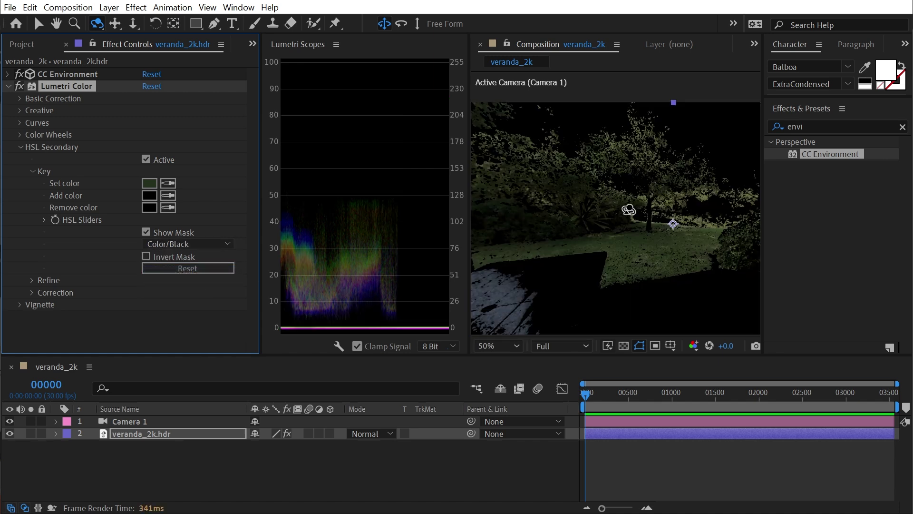
{"action": "key", "text": "space"}
{"action": "left_click_drag", "start_coordinate": [540, 237], "coordinate": [483, 247]}
Preview the mask as White/Black, and try inverting it before restoring the normal mask
{"action": "left_click", "coordinate": [191, 246]}
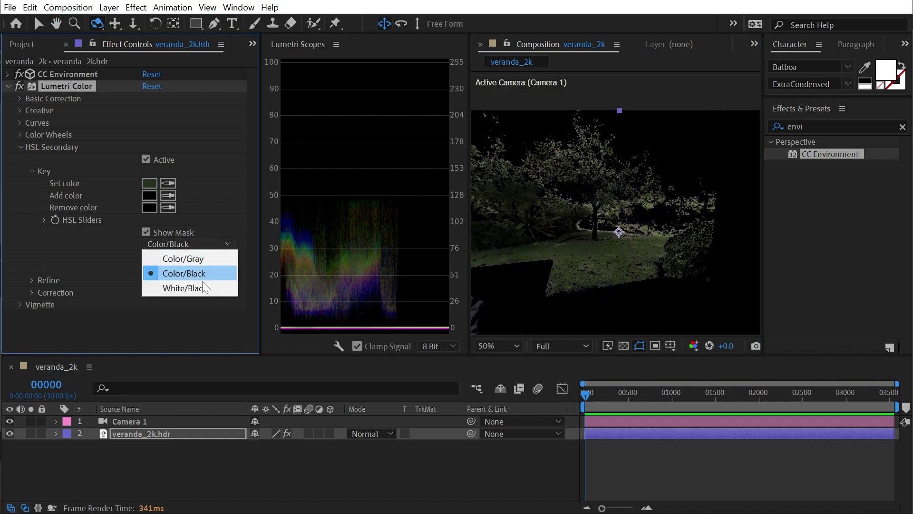
{"action": "left_click", "coordinate": [204, 290]}
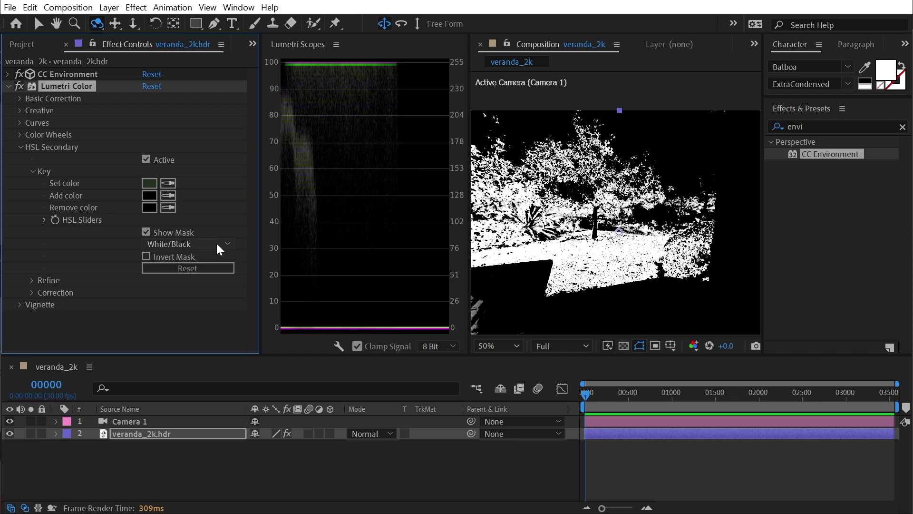
{"action": "left_click", "coordinate": [147, 256]}
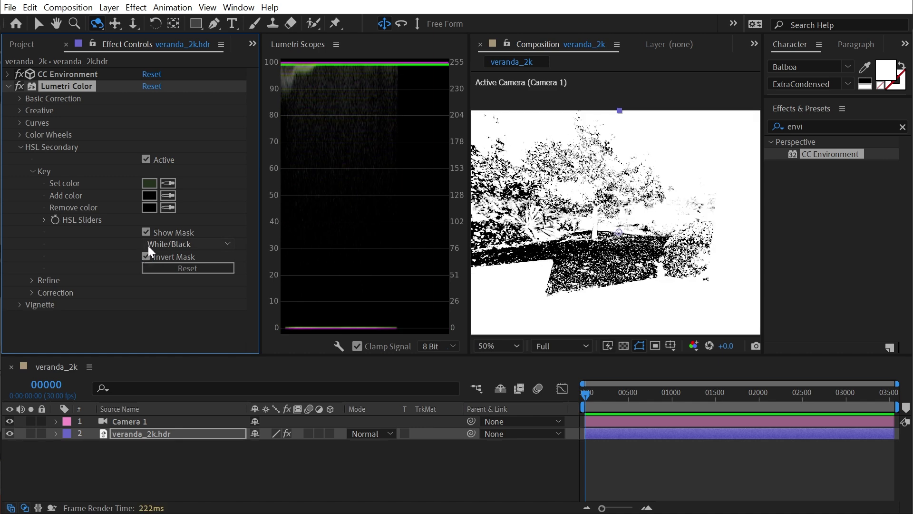
{"action": "left_click", "coordinate": [145, 256]}
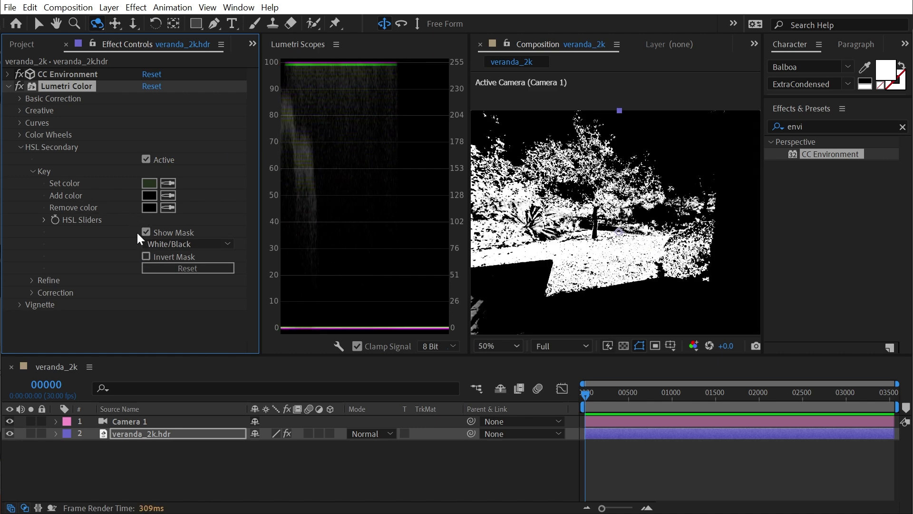
Return the HSL Secondary mask display to Color/Black and hide the mask
{"action": "left_click", "coordinate": [147, 240]}
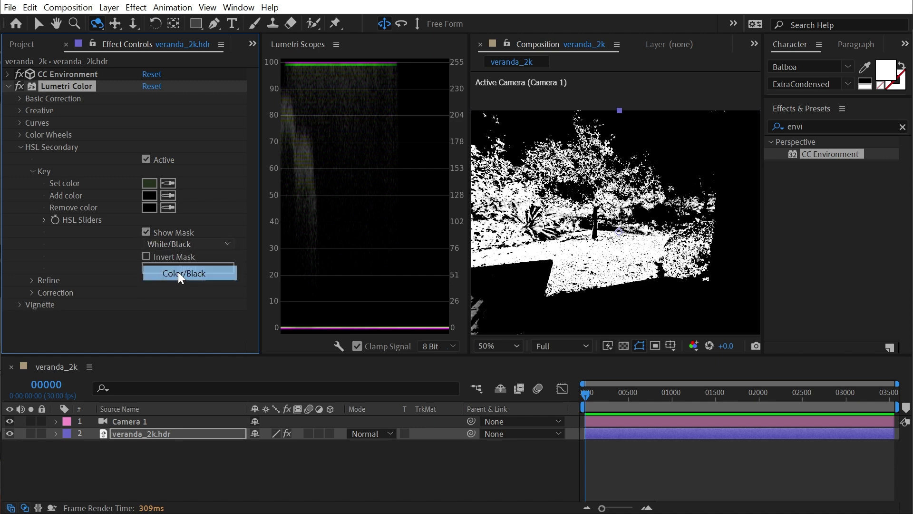
{"action": "left_click", "coordinate": [177, 256]}
{"action": "left_click", "coordinate": [146, 232]}
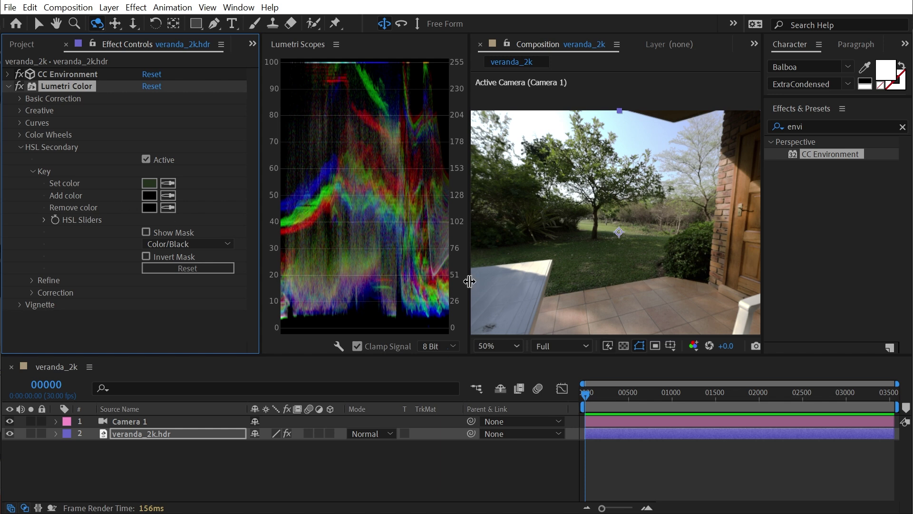
Add the wooden door's orange-brown to the key, show the mask, and remove the patio tile color from the key
{"action": "left_click", "coordinate": [169, 196]}
{"action": "left_click", "coordinate": [744, 192]}
{"action": "left_click", "coordinate": [145, 232]}
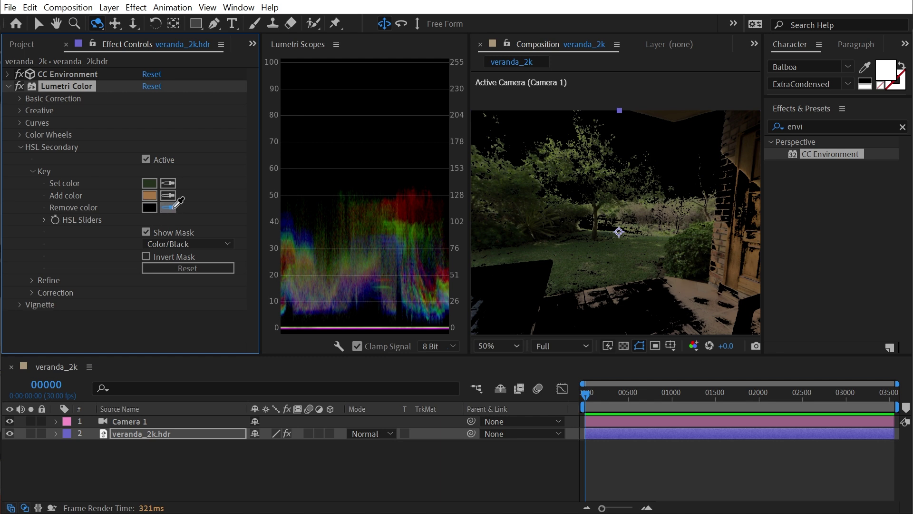
{"action": "left_click", "coordinate": [690, 287]}
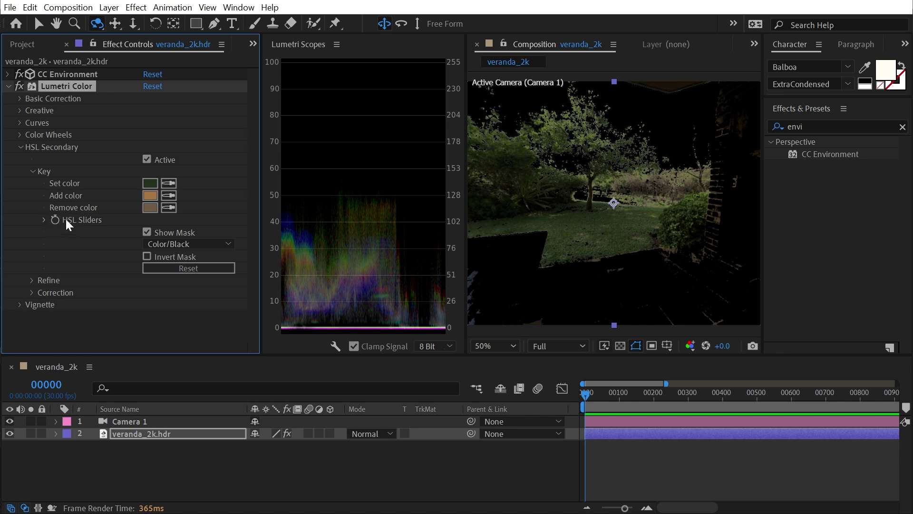
Expand the HSL Sliders of the Key and turn off the mask display
{"action": "left_click", "coordinate": [44, 220]}
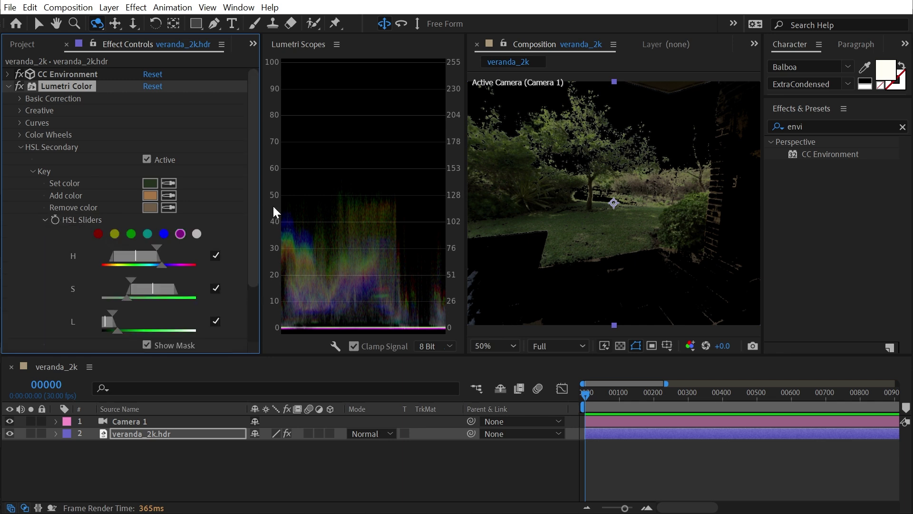
{"action": "left_click_drag", "start_coordinate": [257, 186], "coordinate": [255, 236]}
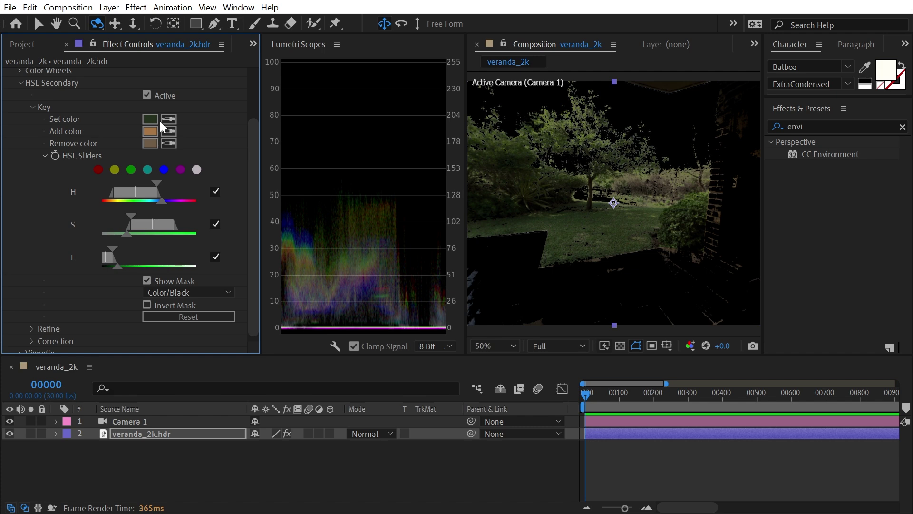
{"action": "left_click", "coordinate": [147, 280]}
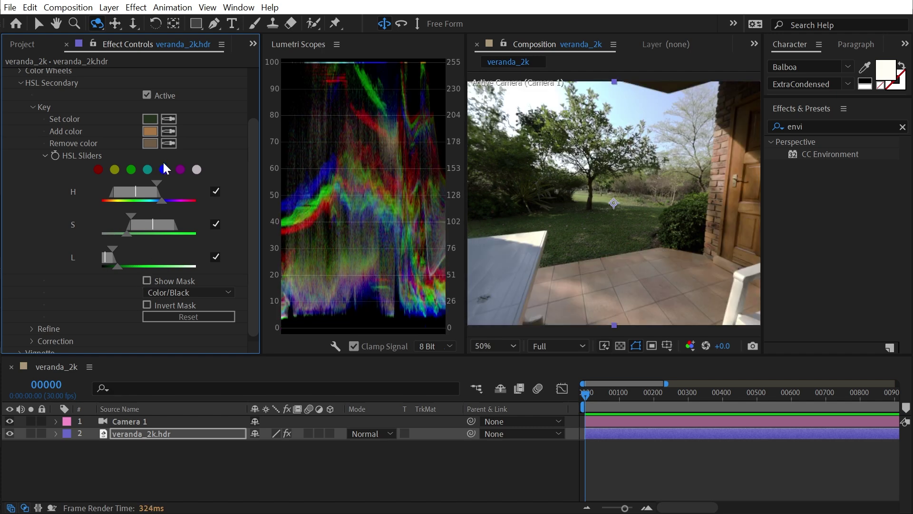
Try sampling the light blue sky above the tree as the set color, and undo it
{"action": "left_click", "coordinate": [173, 119]}
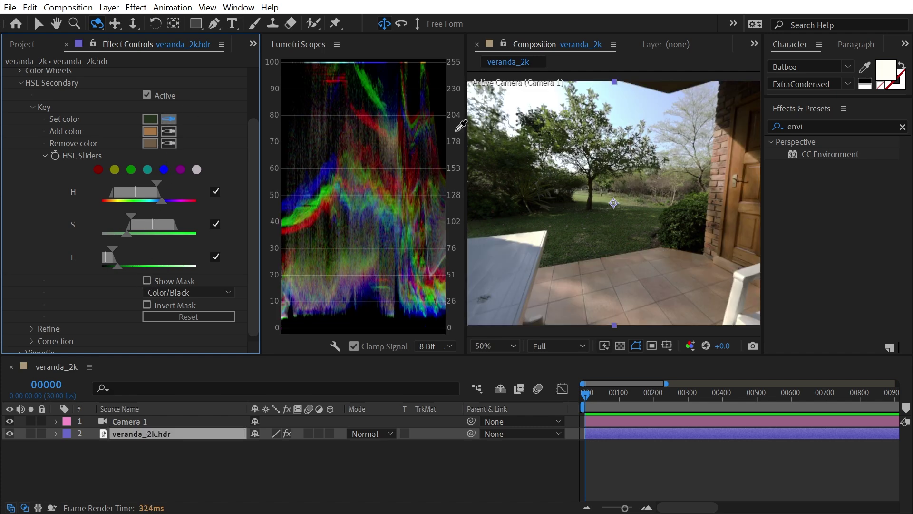
{"action": "left_click", "coordinate": [620, 97]}
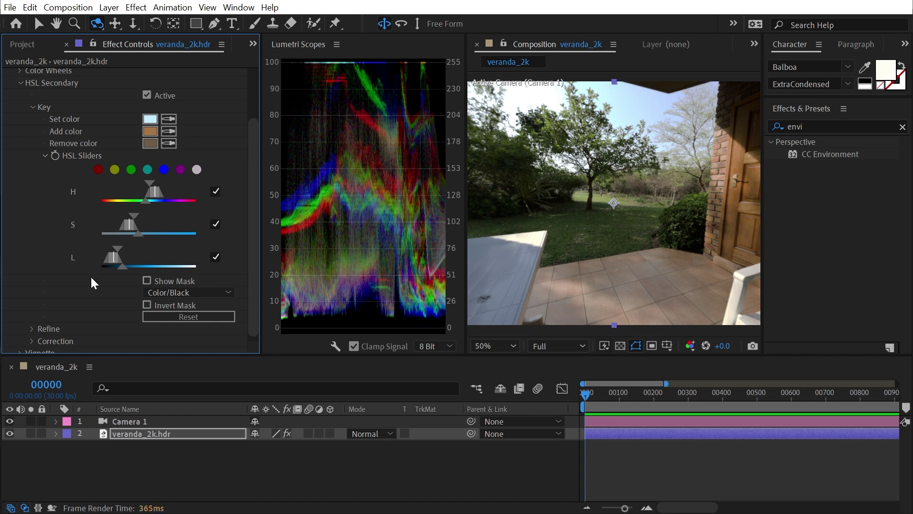
{"action": "key", "text": "ctrl+z"}
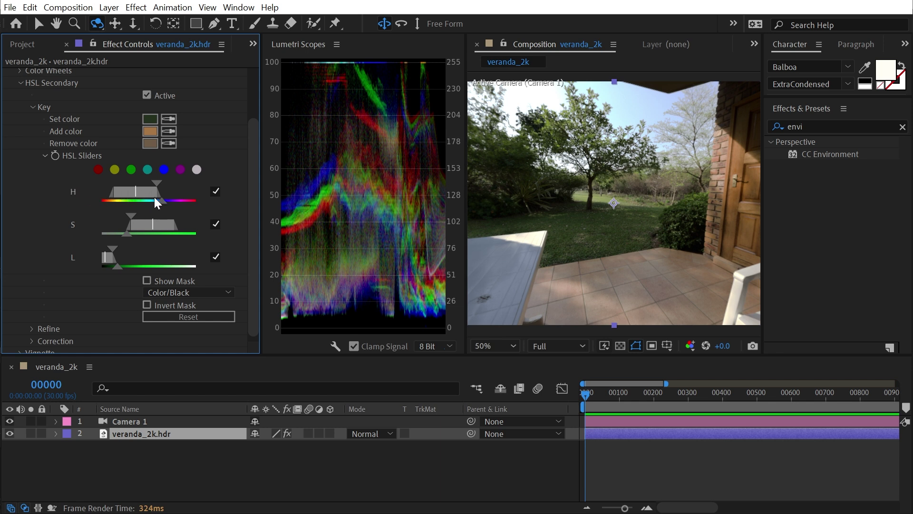
Narrow the key's hue range around the greens, with the mask shown to check the selection
{"action": "mouse_move", "coordinate": [155, 182]}
{"action": "left_mouse_down"}
{"action": "mouse_move", "coordinate": [143, 182]}
{"action": "mouse_move", "coordinate": [152, 185]}
{"action": "left_mouse_up"}
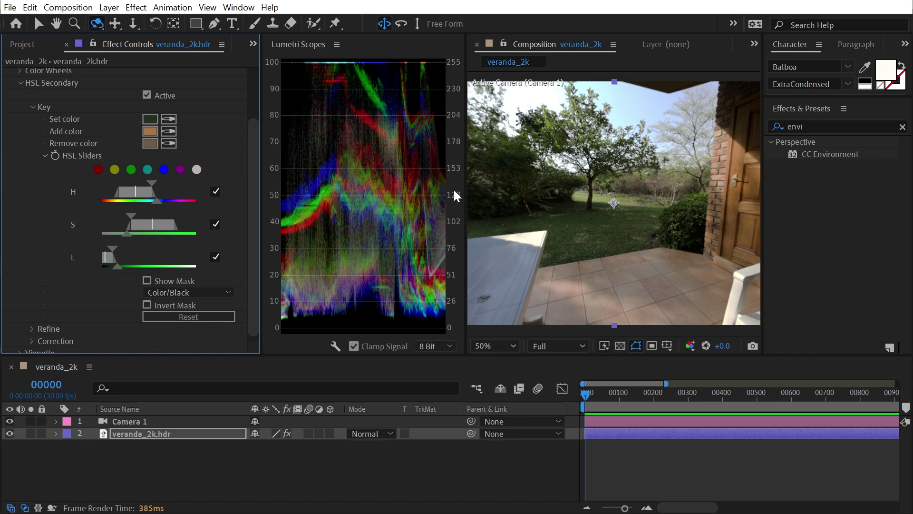
{"action": "left_click", "coordinate": [147, 282]}
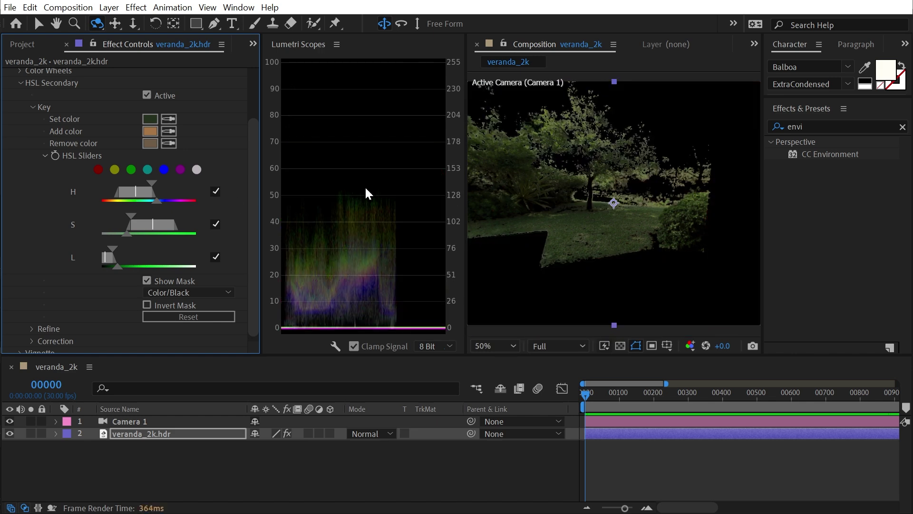
{"action": "left_click_drag", "start_coordinate": [151, 183], "coordinate": [142, 183]}
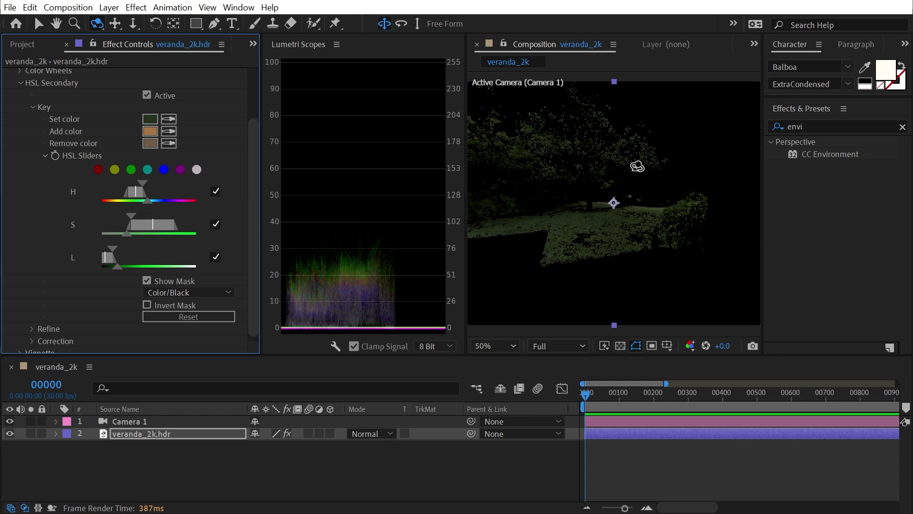
Shift the key's hue range to purple, look around for matching areas, and move the range back to green
{"action": "left_click_drag", "start_coordinate": [142, 182], "coordinate": [177, 190]}
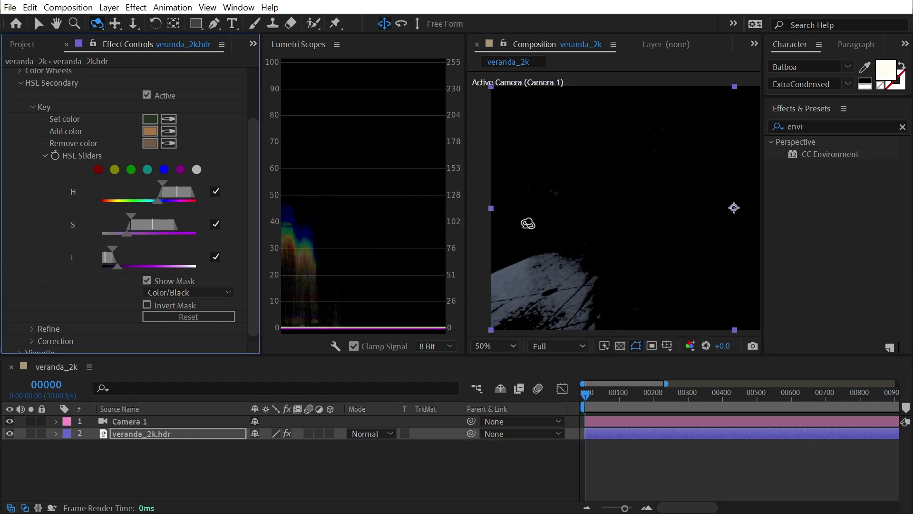
{"action": "key", "text": "space"}
{"action": "left_click_drag", "start_coordinate": [667, 206], "coordinate": [461, 206]}
{"action": "left_click_drag", "start_coordinate": [192, 189], "coordinate": [133, 195]}
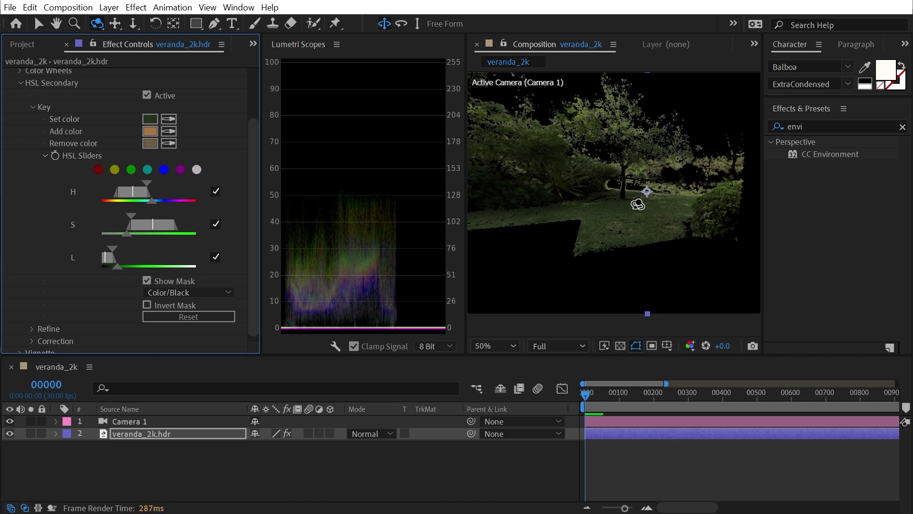
Adjust the hue range to a softer falloff with a narrower core, and switch off the H slider for the key
{"action": "left_click_drag", "start_coordinate": [624, 206], "coordinate": [621, 224]}
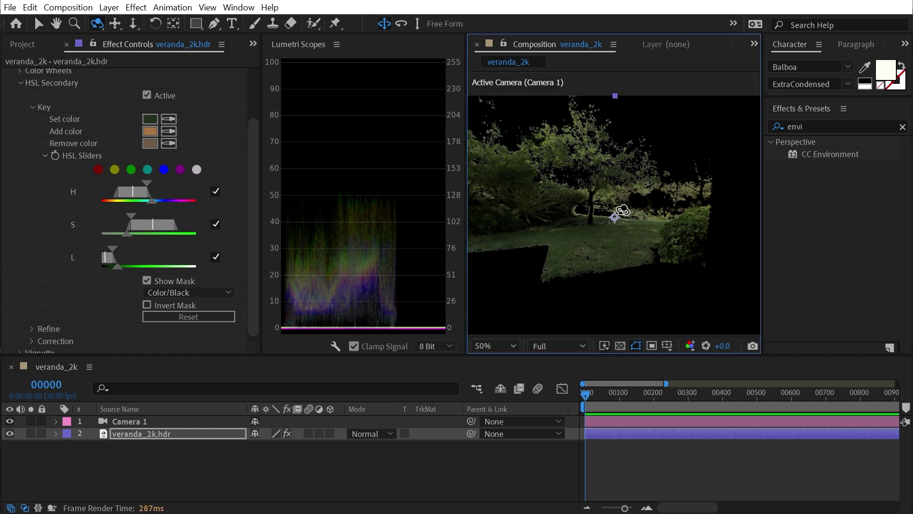
{"action": "left_click_drag", "start_coordinate": [151, 203], "coordinate": [165, 203]}
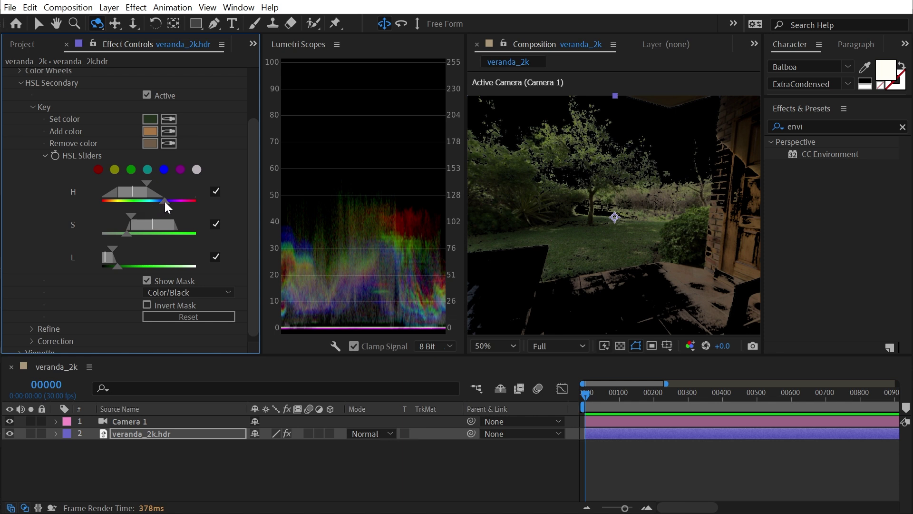
{"action": "left_click_drag", "start_coordinate": [147, 182], "coordinate": [162, 202]}
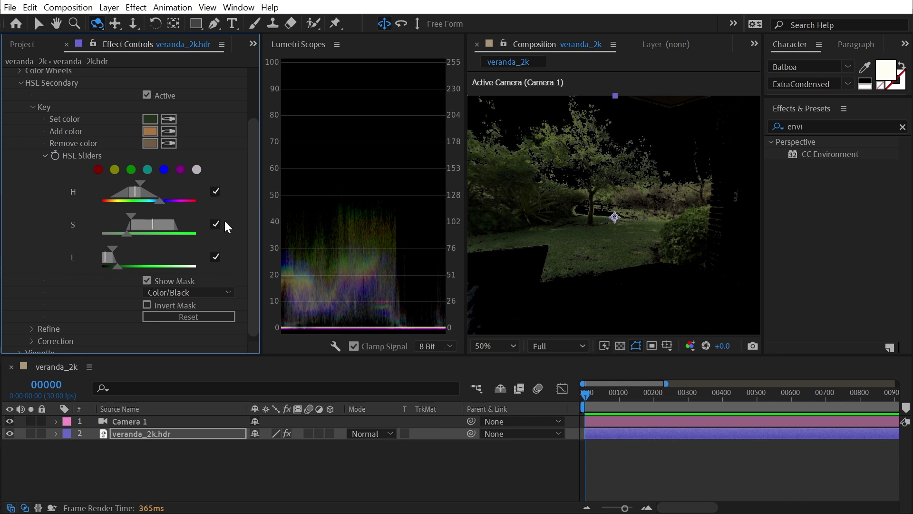
{"action": "left_click", "coordinate": [214, 191]}
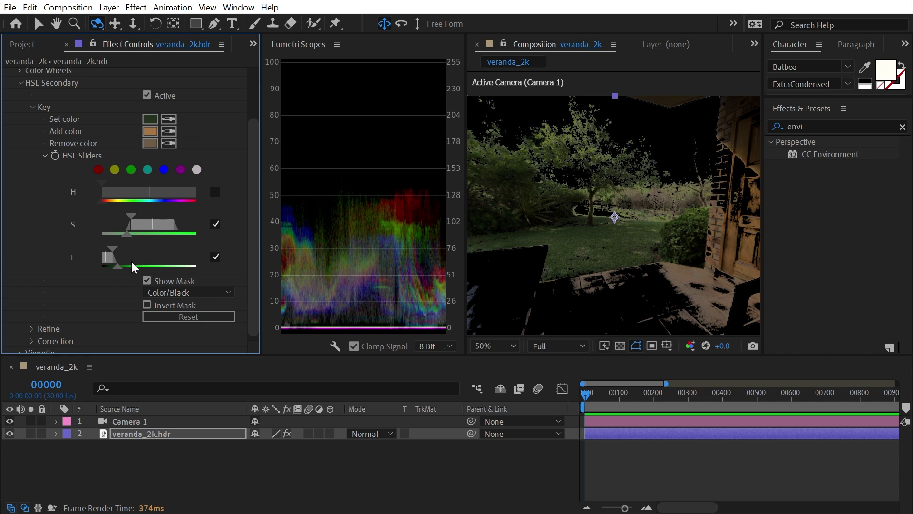
Toggle the key's H slider on and off to compare the mask with and without hue limiting, leaving it on
{"action": "left_click", "coordinate": [215, 192]}
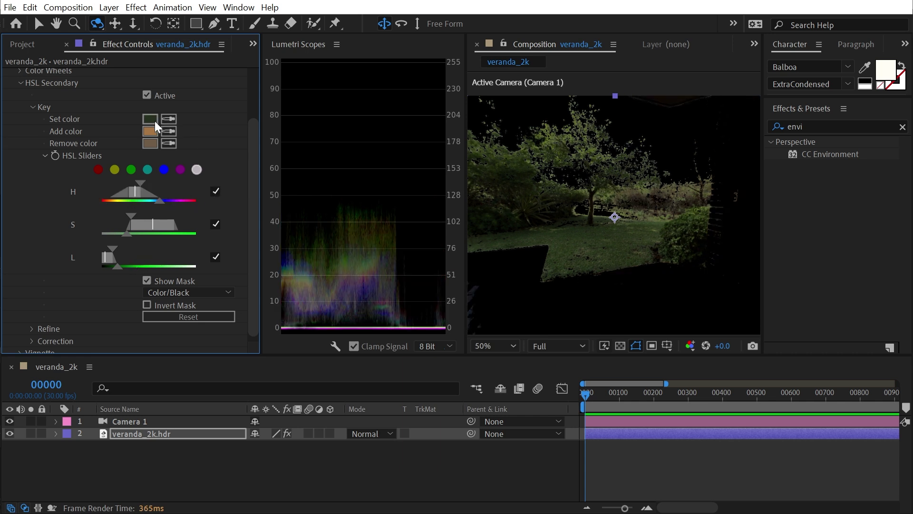
{"action": "left_click", "coordinate": [214, 191]}
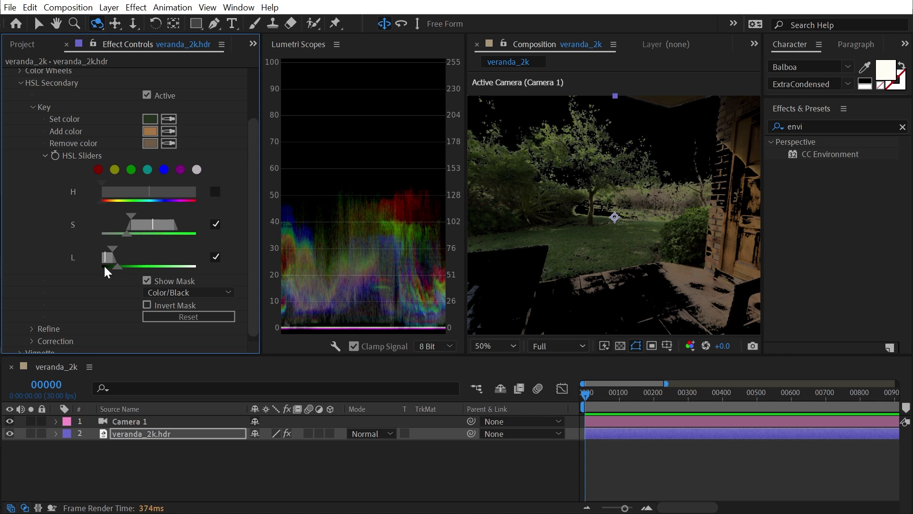
{"action": "left_click", "coordinate": [215, 191]}
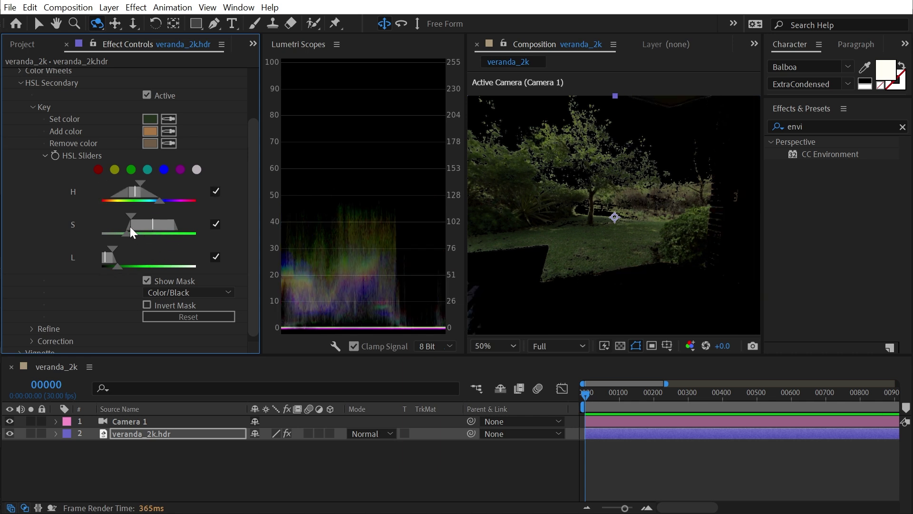
Try the key's saturation range at low and high values, and shift and widen the luminance range with a softer falloff
{"action": "left_click_drag", "start_coordinate": [175, 227], "coordinate": [118, 218]}
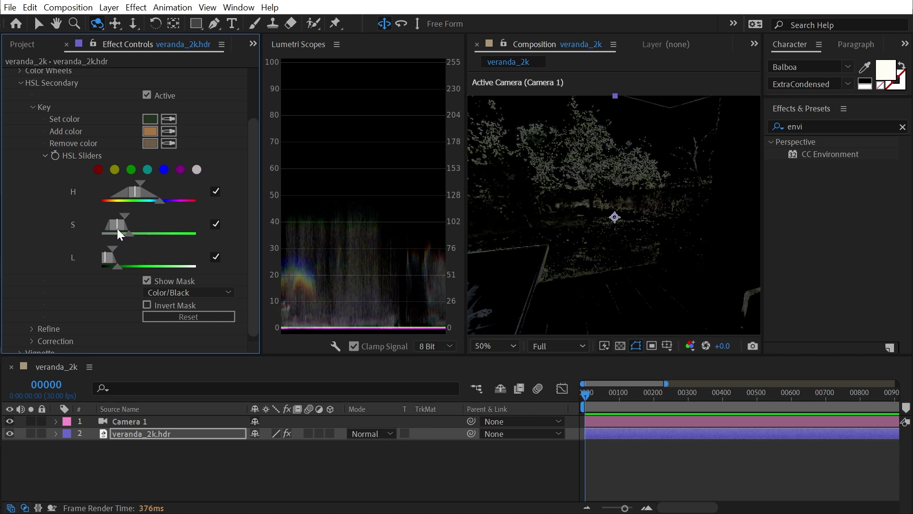
{"action": "left_click_drag", "start_coordinate": [125, 224], "coordinate": [173, 226]}
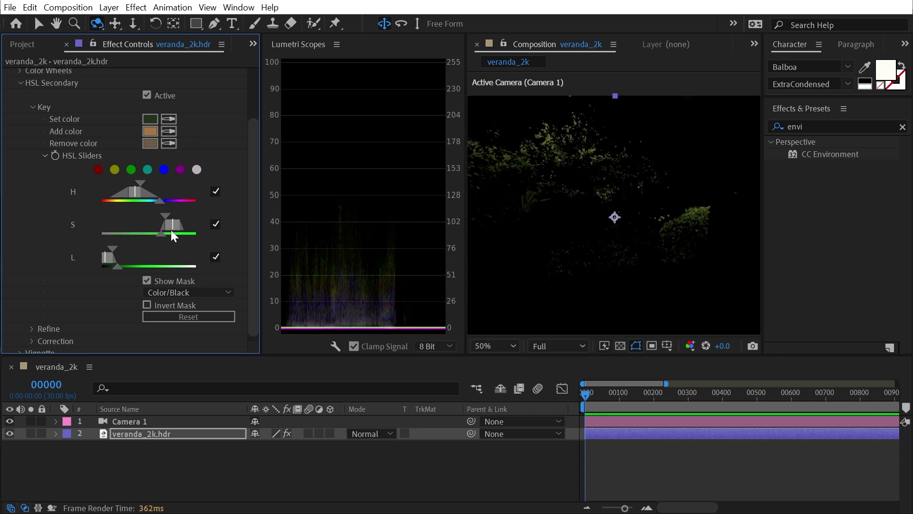
{"action": "mouse_move", "coordinate": [159, 234]}
{"action": "left_mouse_down"}
{"action": "mouse_move", "coordinate": [153, 234]}
{"action": "mouse_move", "coordinate": [158, 217]}
{"action": "left_mouse_up"}
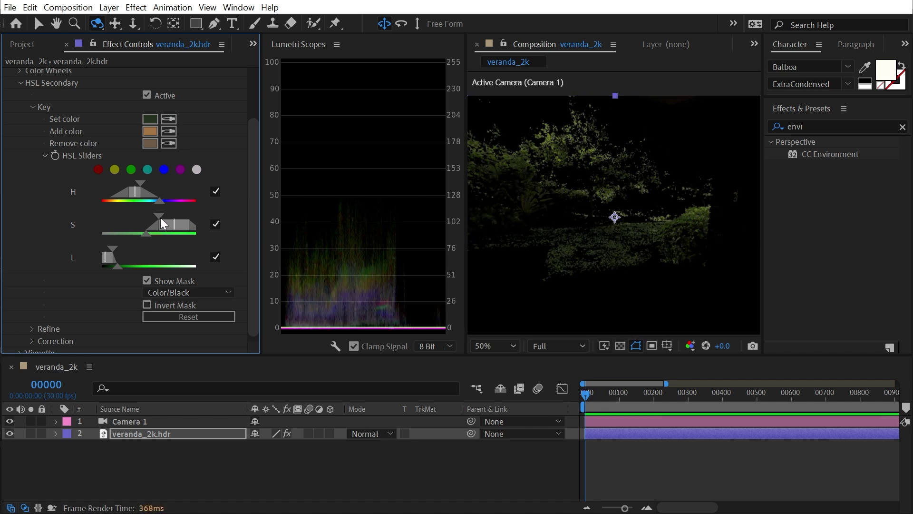
{"action": "left_click_drag", "start_coordinate": [106, 257], "coordinate": [127, 257]}
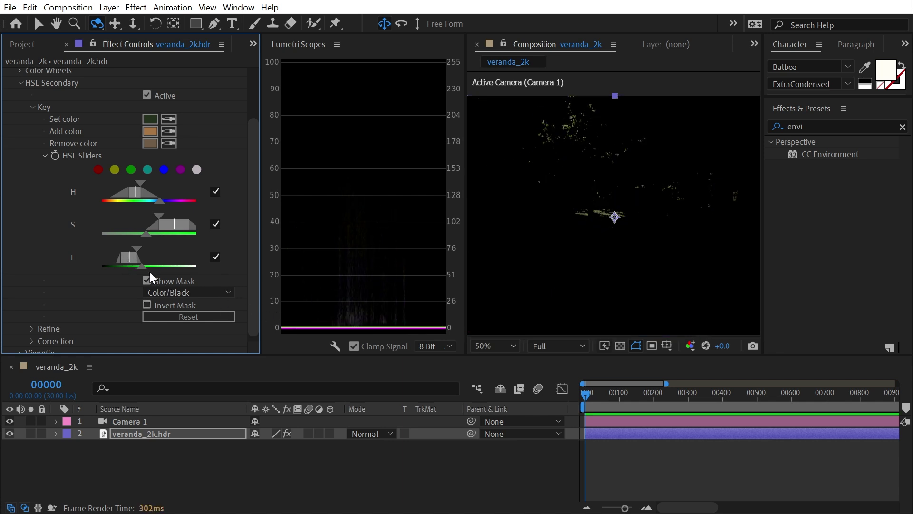
{"action": "left_click_drag", "start_coordinate": [143, 266], "coordinate": [147, 247]}
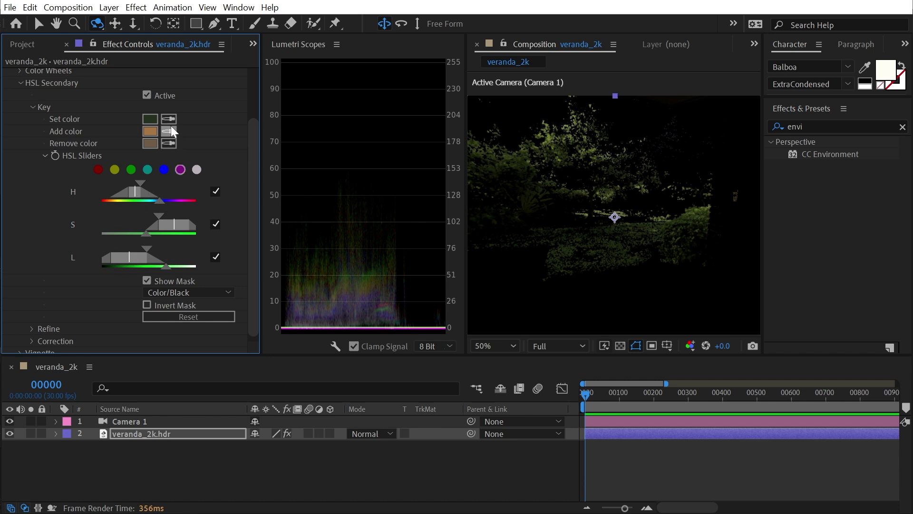
Reset the key's HSL ranges and go through the red, yellow and green color presets
{"action": "left_click", "coordinate": [178, 317]}
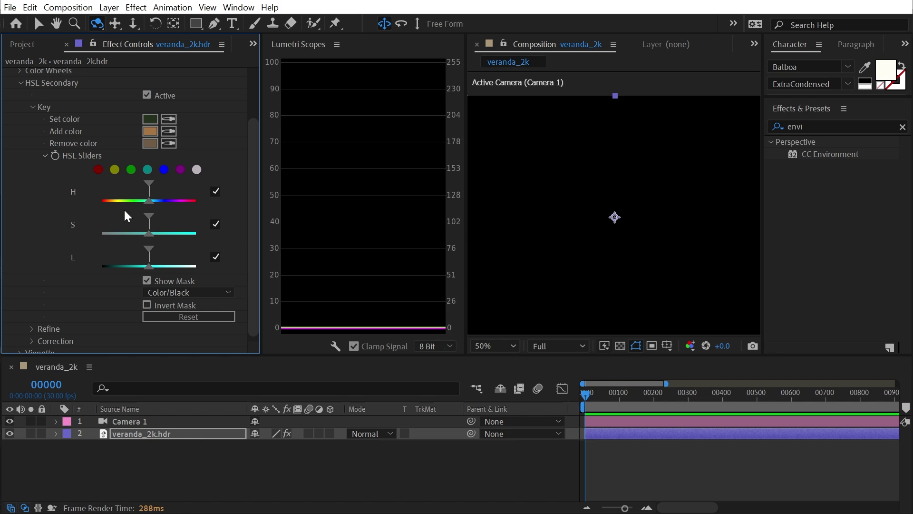
{"action": "left_click", "coordinate": [98, 171]}
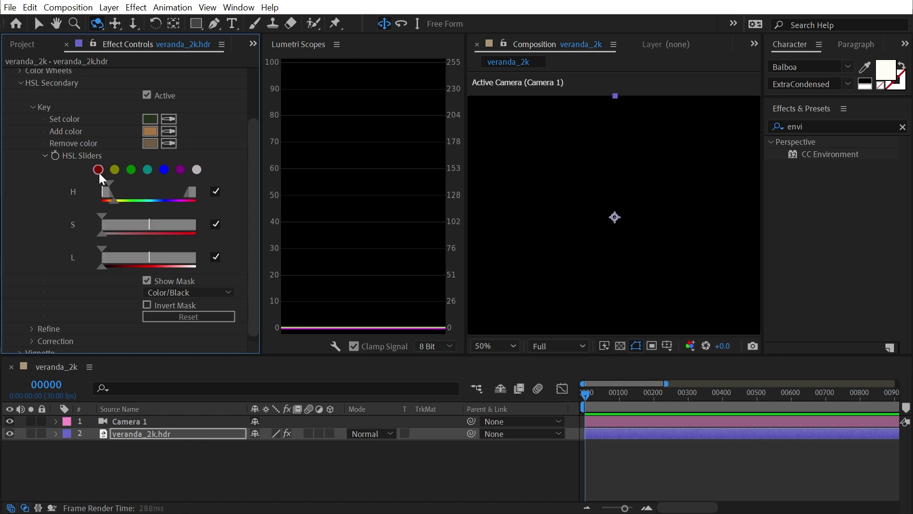
{"action": "left_click", "coordinate": [115, 170]}
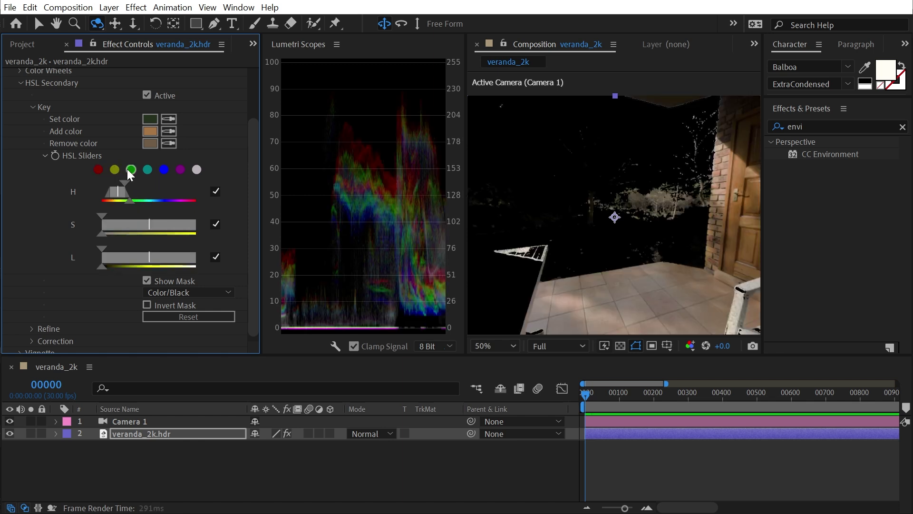
{"action": "left_click", "coordinate": [130, 171]}
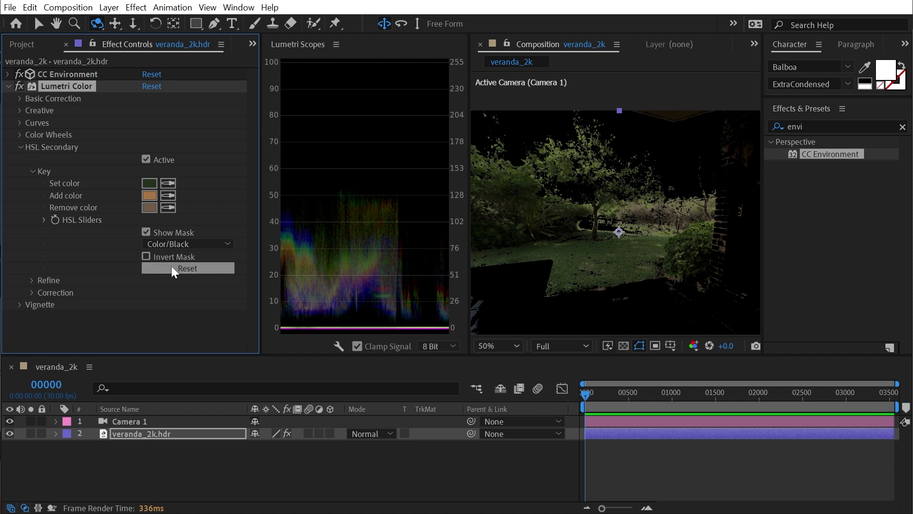
Try a Denoise of 51 in the HSL Secondary mask refinement while inspecting the tree's leaves up close, and undo it
{"action": "left_click", "coordinate": [33, 171]}
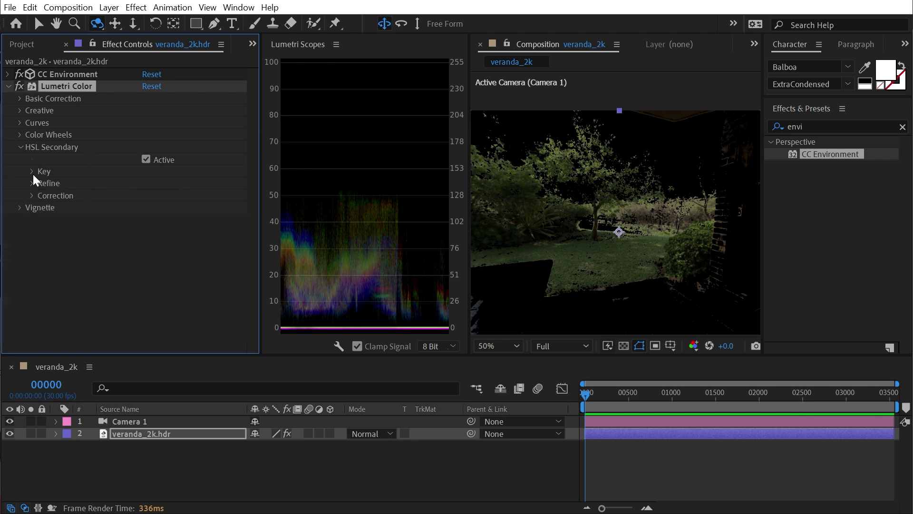
{"action": "left_click", "coordinate": [32, 183]}
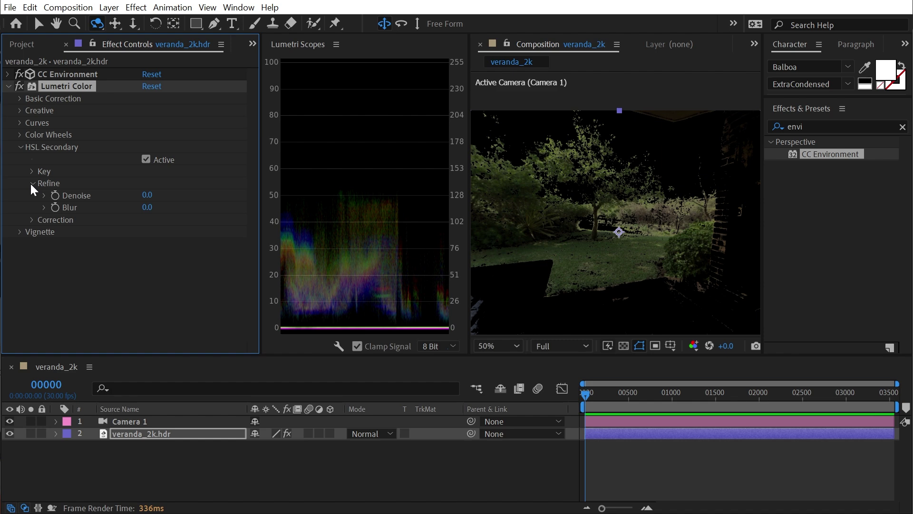
{"action": "scroll", "coordinate": [743, 210], "scroll_direction": "up", "scroll_amount": 1}
{"action": "left_click_drag", "start_coordinate": [645, 168], "coordinate": [639, 278]}
{"action": "scroll", "coordinate": [614, 213], "scroll_direction": "up", "scroll_amount": 1}
{"action": "left_click_drag", "start_coordinate": [626, 225], "coordinate": [657, 240]}
{"action": "left_click_drag", "start_coordinate": [147, 195], "coordinate": [190, 195]}
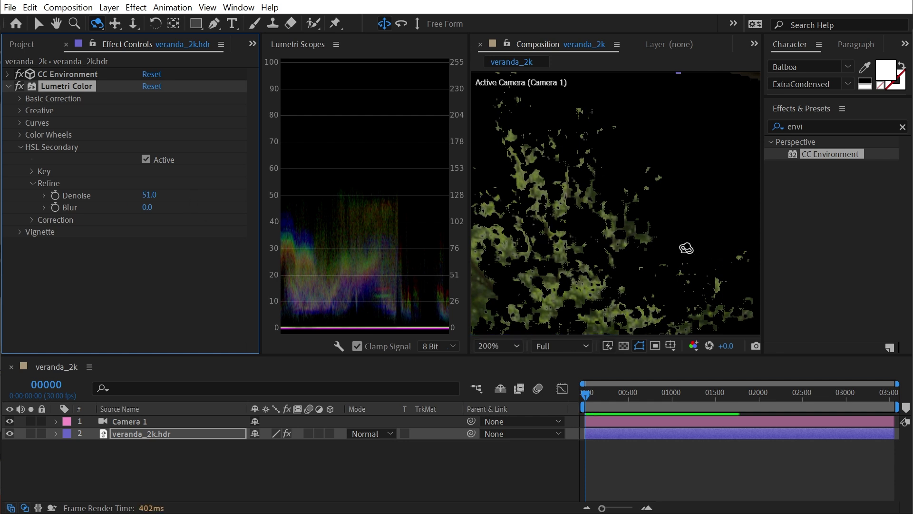
{"action": "key", "text": "ctrl+z"}
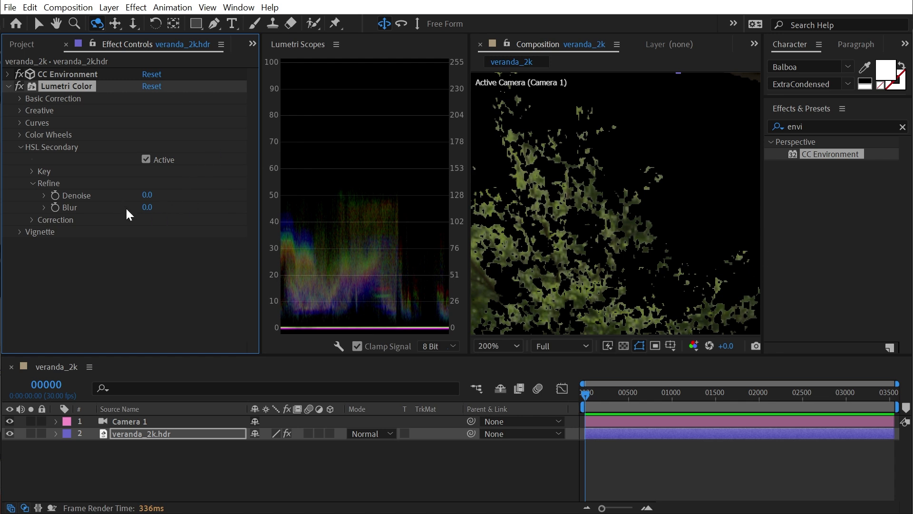
Set the mask refinement's Blur to 0.7, and try raising Denoise with it before undoing the Denoise change
{"action": "left_click_drag", "start_coordinate": [149, 208], "coordinate": [155, 208]}
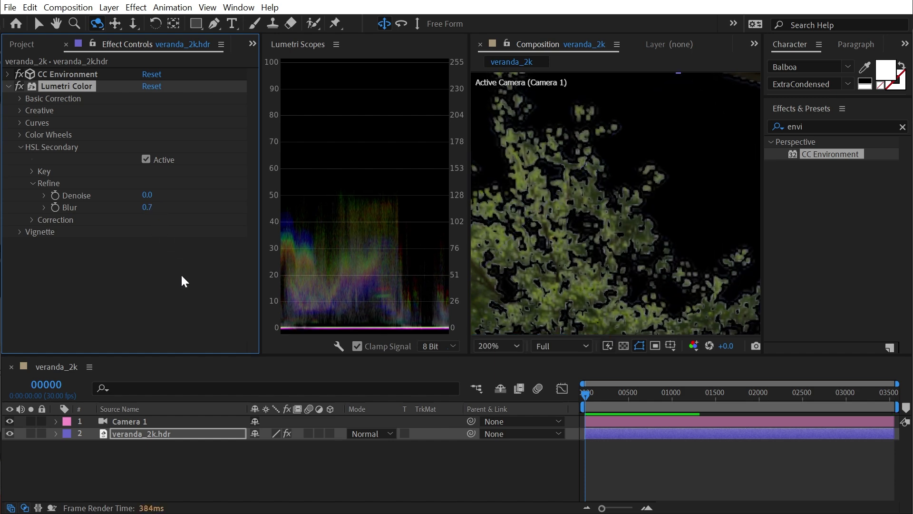
{"action": "left_click_drag", "start_coordinate": [149, 195], "coordinate": [163, 196]}
{"action": "key", "text": "ctrl+z"}
Turn off the key's mask display and collapse the Key and Refine settings
{"action": "scroll", "coordinate": [646, 268], "scroll_direction": "down", "scroll_amount": 1}
{"action": "key", "text": "space"}
{"action": "left_click_drag", "start_coordinate": [645, 268], "coordinate": [489, 126]}
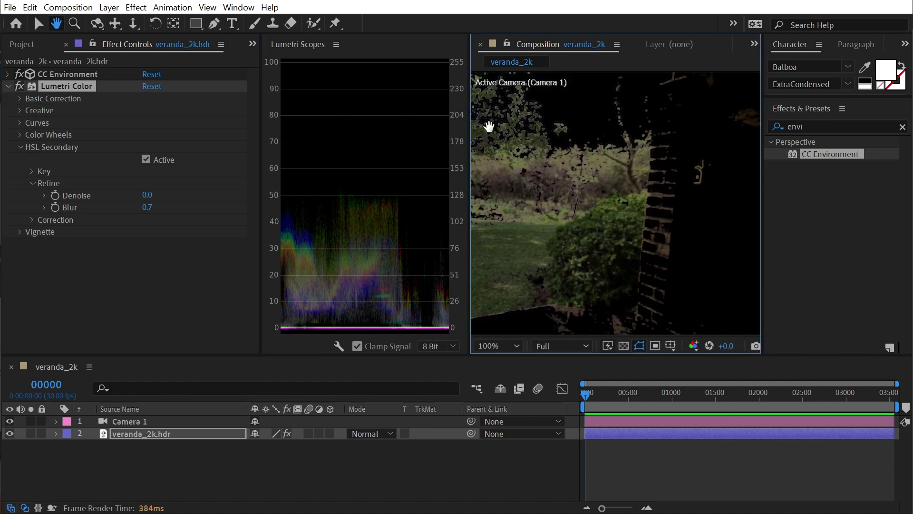
{"action": "left_click", "coordinate": [32, 172]}
{"action": "left_click", "coordinate": [146, 232]}
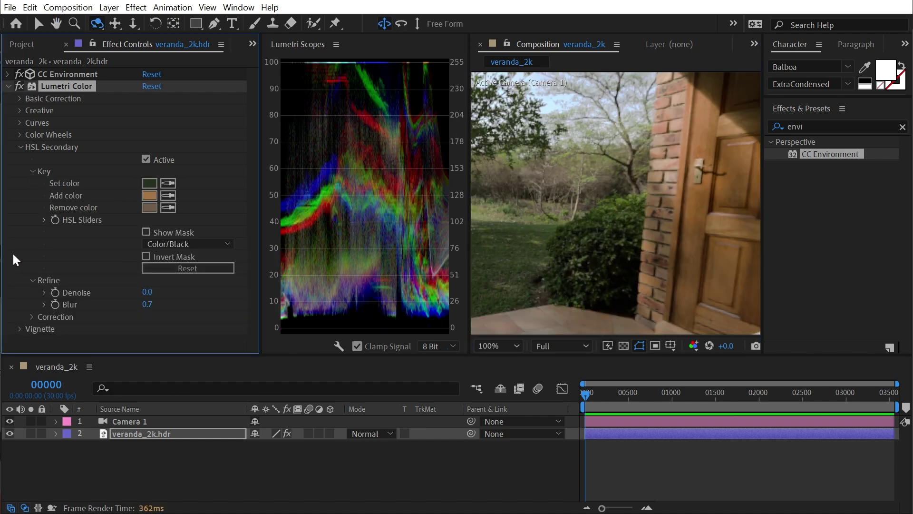
{"action": "left_click", "coordinate": [32, 171]}
{"action": "left_click", "coordinate": [32, 183]}
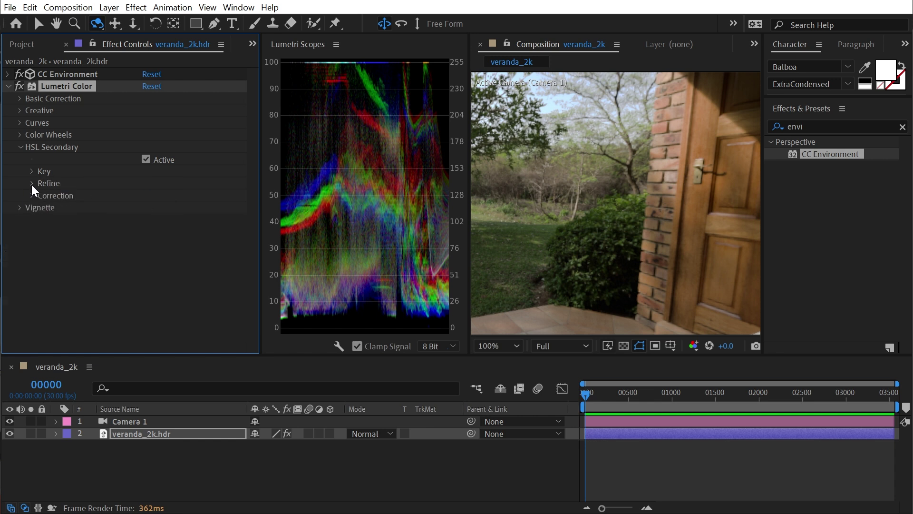
Try tinting the keyed greens blue and red with the single correction wheel, adjust its brightness, and reset the wheel
{"action": "left_click", "coordinate": [33, 196]}
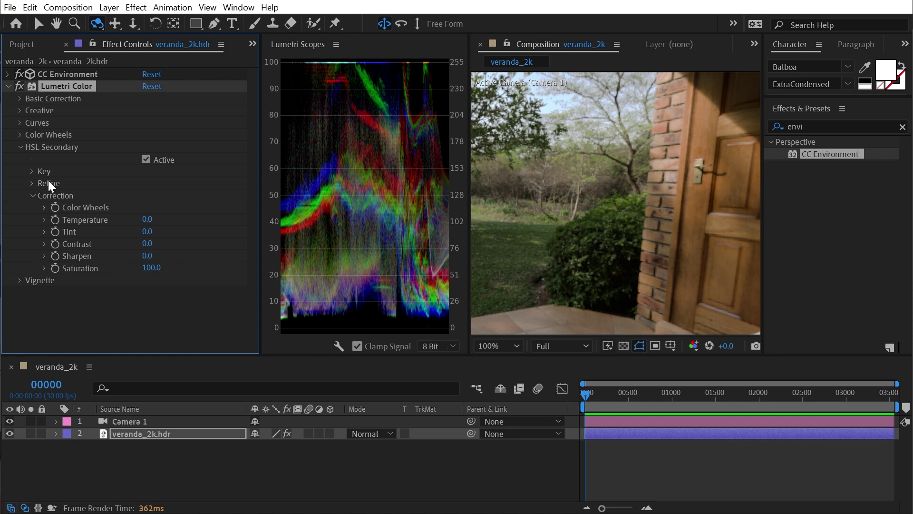
{"action": "left_click", "coordinate": [43, 207]}
{"action": "scroll", "coordinate": [252, 144], "scroll_direction": "down", "scroll_amount": 2}
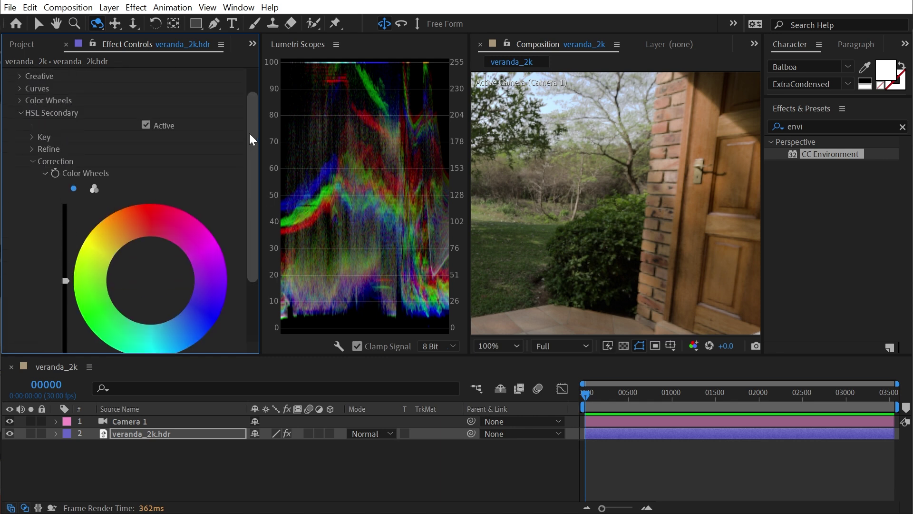
{"action": "scroll", "coordinate": [250, 138], "scroll_direction": "down", "scroll_amount": 2}
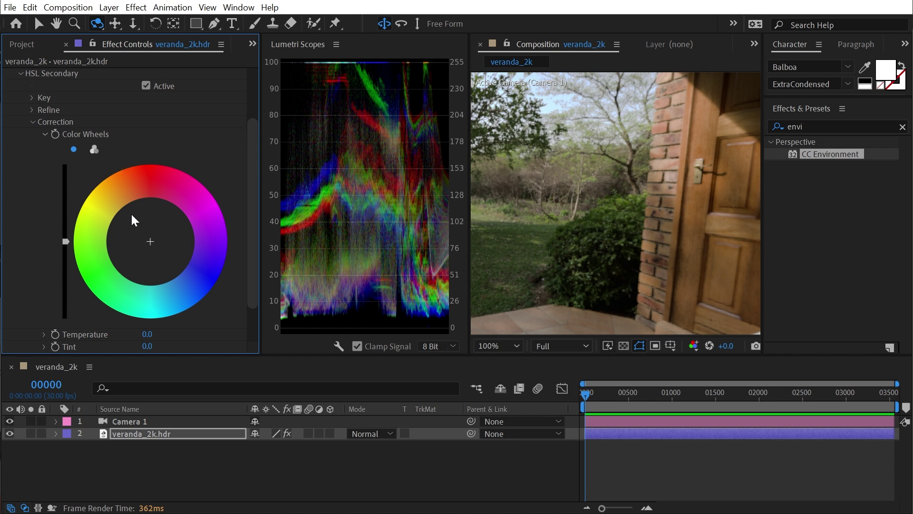
{"action": "mouse_move", "coordinate": [157, 255]}
{"action": "left_mouse_down"}
{"action": "mouse_move", "coordinate": [185, 264]}
{"action": "mouse_move", "coordinate": [166, 258]}
{"action": "left_mouse_up"}
{"action": "left_click_drag", "start_coordinate": [529, 199], "coordinate": [754, 226]}
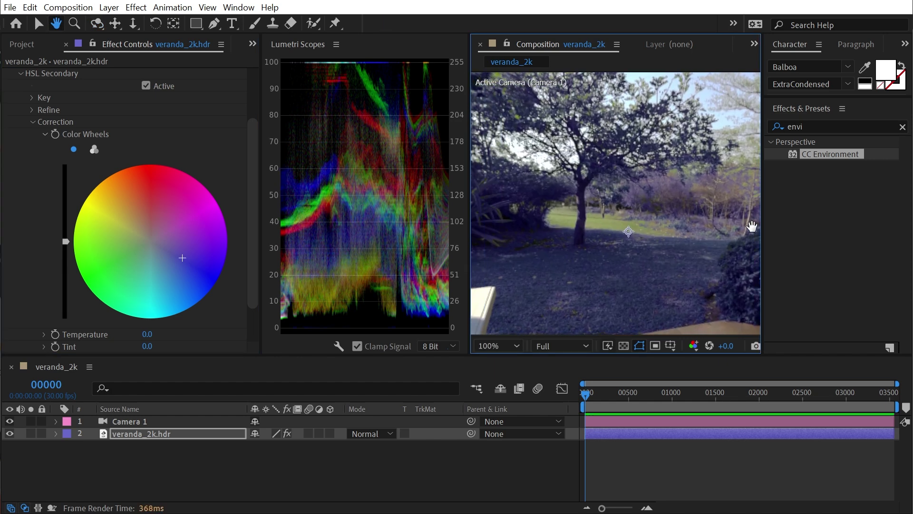
{"action": "left_click_drag", "start_coordinate": [189, 275], "coordinate": [158, 178]}
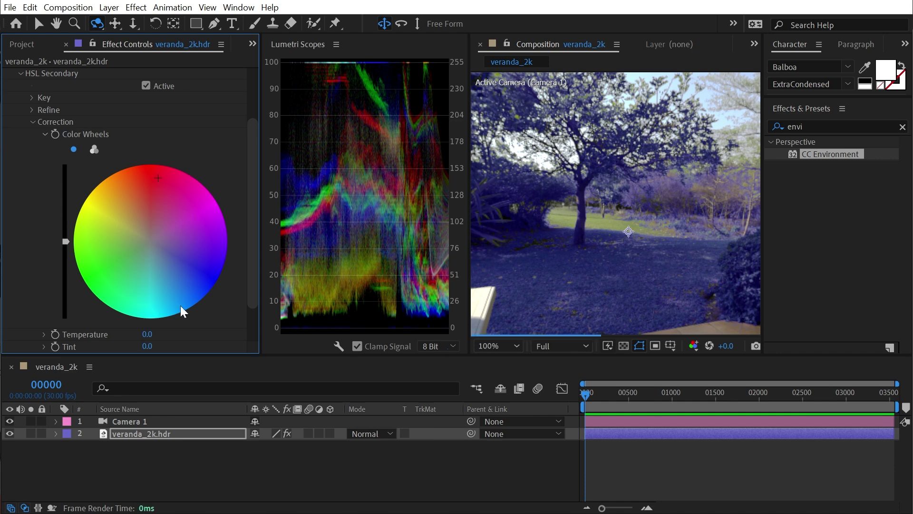
{"action": "left_click_drag", "start_coordinate": [66, 242], "coordinate": [62, 251]}
{"action": "double_click", "coordinate": [158, 245]}
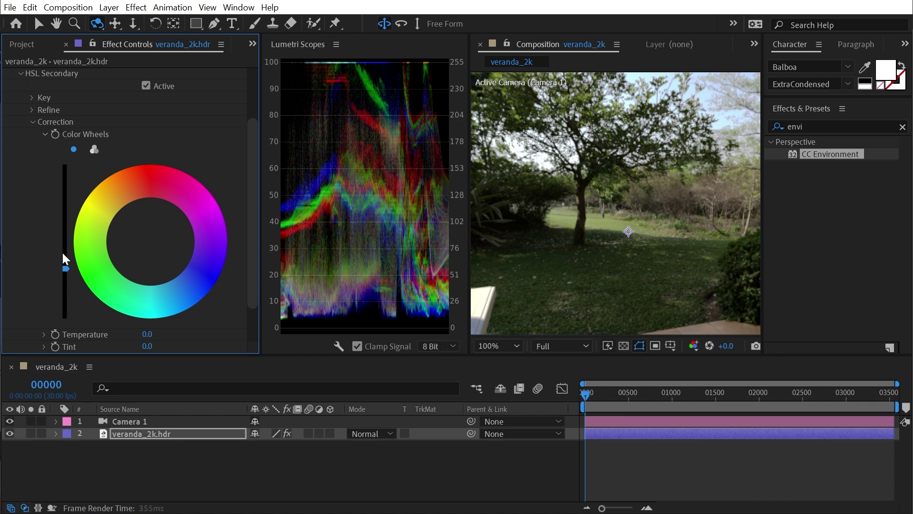
Switch the correction to three-way wheels, and try midtones and highlights toward orange-yellow with shadows toward blue
{"action": "left_click", "coordinate": [95, 150]}
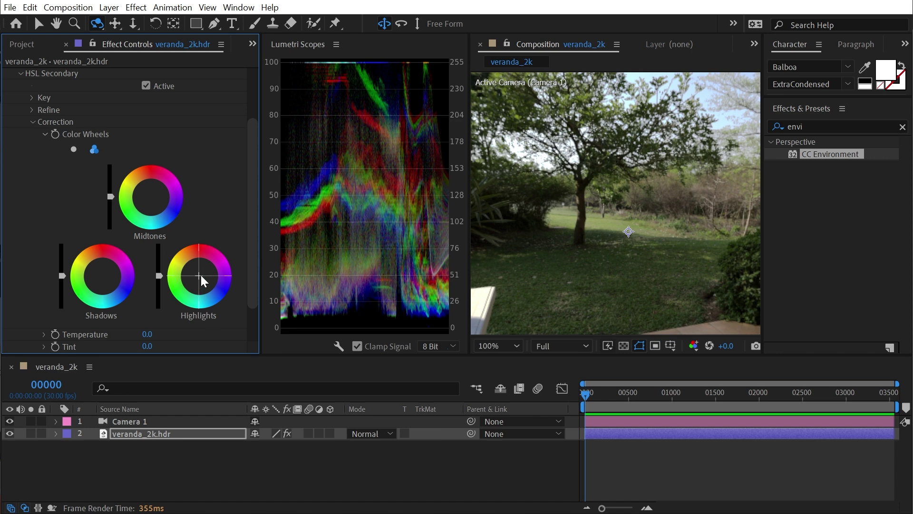
{"action": "scroll", "coordinate": [60, 141], "scroll_direction": "up", "scroll_amount": 3}
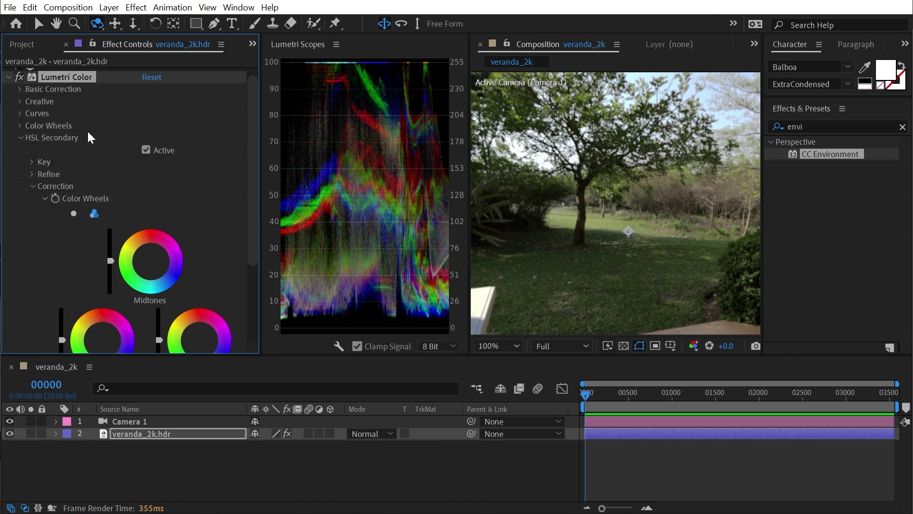
{"action": "scroll", "coordinate": [142, 200], "scroll_direction": "down", "scroll_amount": 4}
{"action": "left_click_drag", "start_coordinate": [200, 243], "coordinate": [186, 232]}
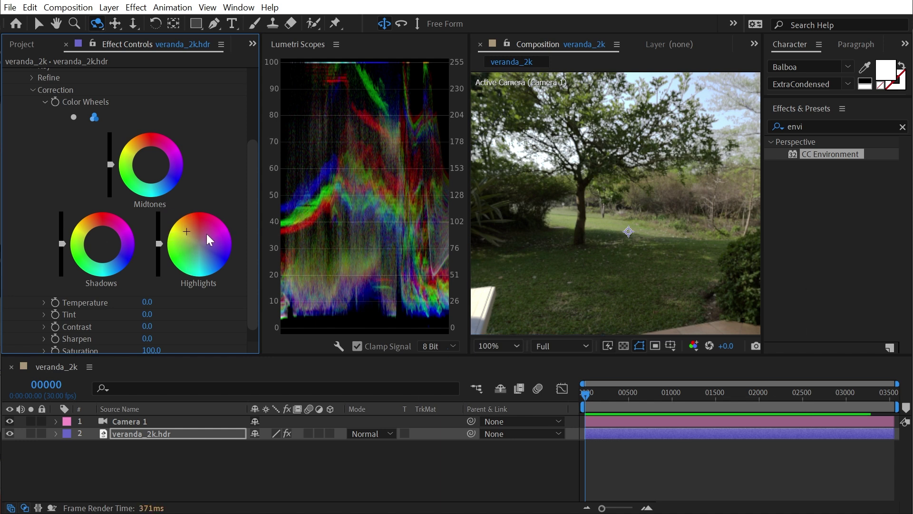
{"action": "left_click_drag", "start_coordinate": [150, 150], "coordinate": [134, 151]}
{"action": "mouse_move", "coordinate": [102, 244]}
{"action": "left_mouse_down"}
{"action": "mouse_move", "coordinate": [89, 234]}
{"action": "mouse_move", "coordinate": [111, 251]}
{"action": "left_mouse_up"}
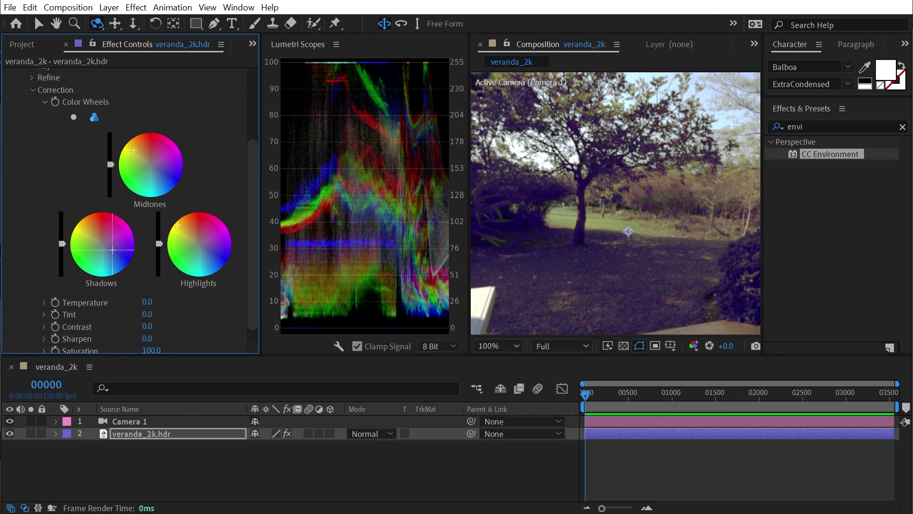
{"action": "left_click_drag", "start_coordinate": [633, 238], "coordinate": [551, 230]}
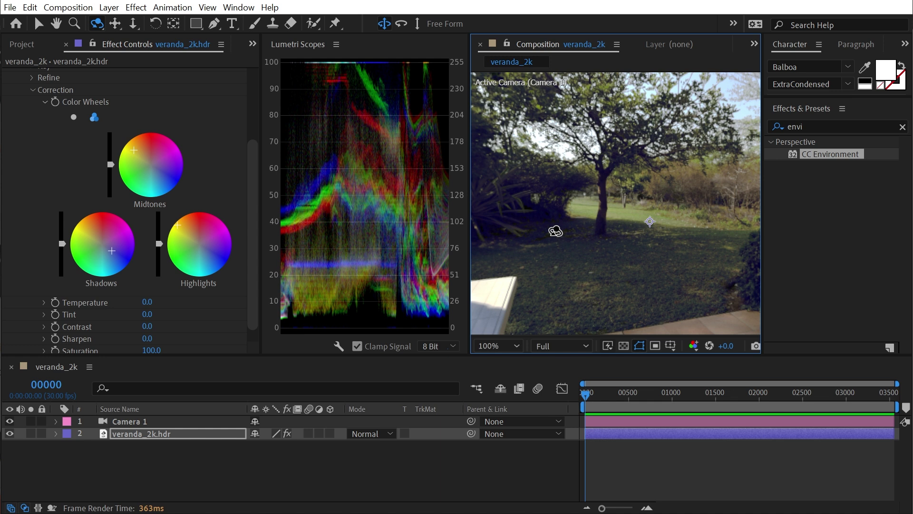
Reset the Midtones, Highlights and Shadows correction wheels to neutral
{"action": "double_click", "coordinate": [150, 167]}
{"action": "double_click", "coordinate": [196, 237]}
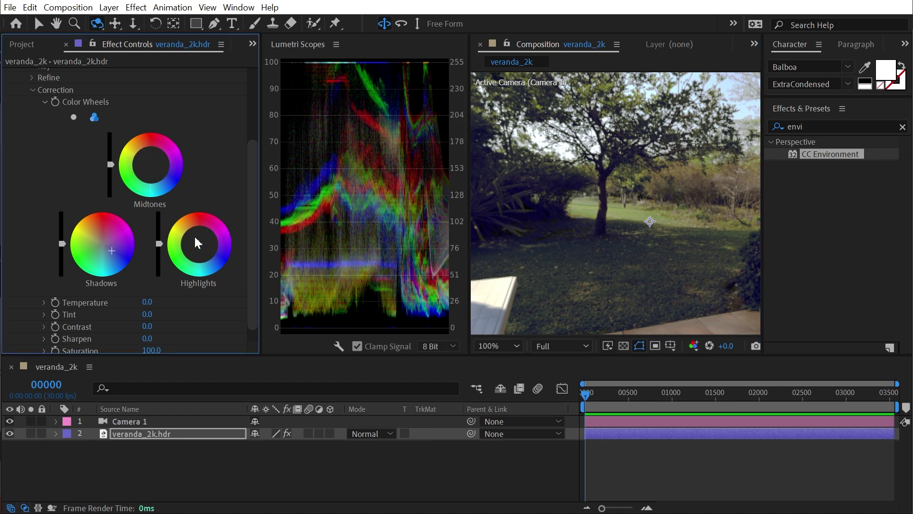
{"action": "double_click", "coordinate": [80, 243]}
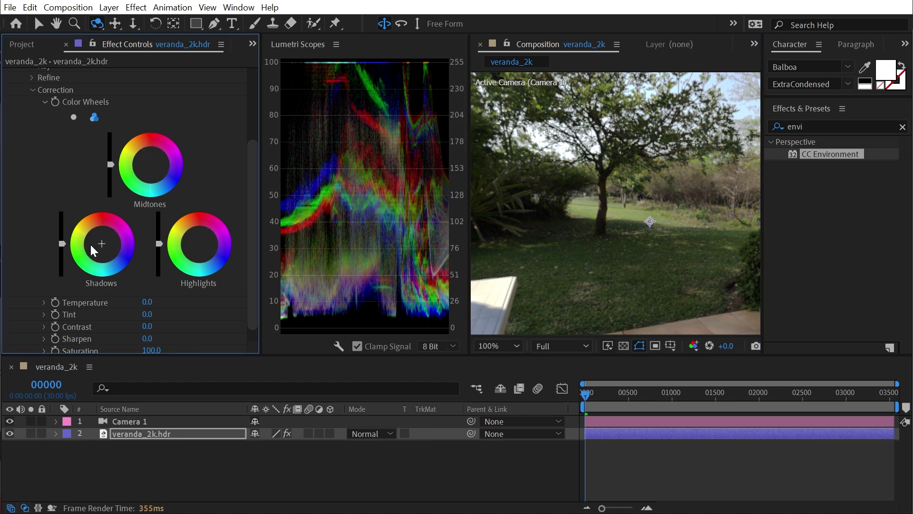
Collapse the correction wheels, try the keyed area's Temperature at -245, and return it to 0
{"action": "left_click", "coordinate": [45, 101]}
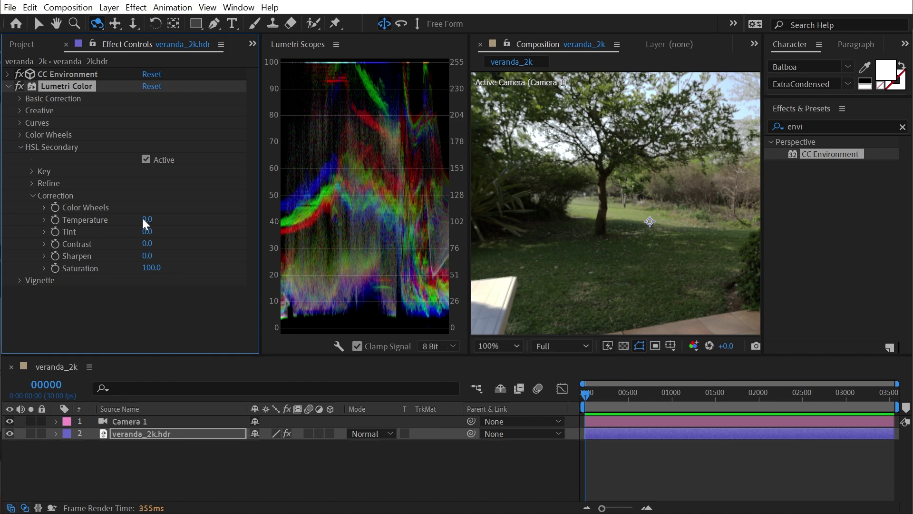
{"action": "left_click_drag", "start_coordinate": [152, 222], "coordinate": [466, 219]}
{"action": "left_click_drag", "start_coordinate": [614, 218], "coordinate": [138, 220]}
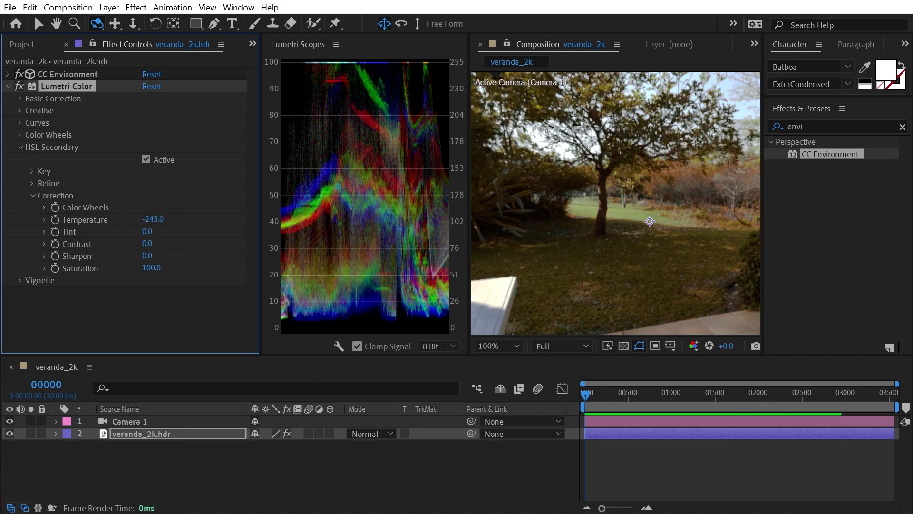
{"action": "left_click", "coordinate": [152, 220]}
{"action": "type", "text": "0"}
Try the HSL Secondary correction's Tint and a Sharpen value of 100, and undo these changes
{"action": "left_click", "coordinate": [175, 233]}
{"action": "left_click_drag", "start_coordinate": [144, 232], "coordinate": [104, 239]}
{"action": "key", "text": "ctrl+z"}
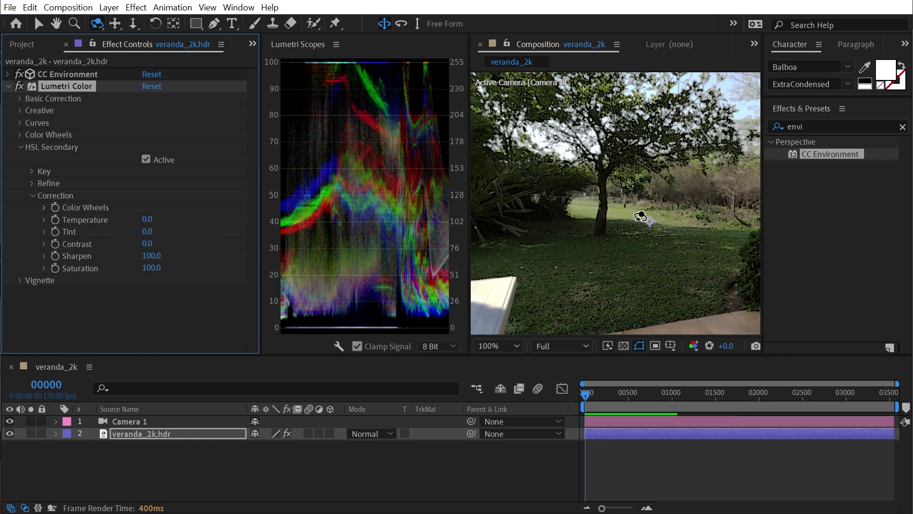
{"action": "key", "text": "ctrl+z"}
Try the HSL Secondary correction's Saturation at 0 and 215, and reset the setting
{"action": "left_click_drag", "start_coordinate": [157, 275], "coordinate": [133, 280]}
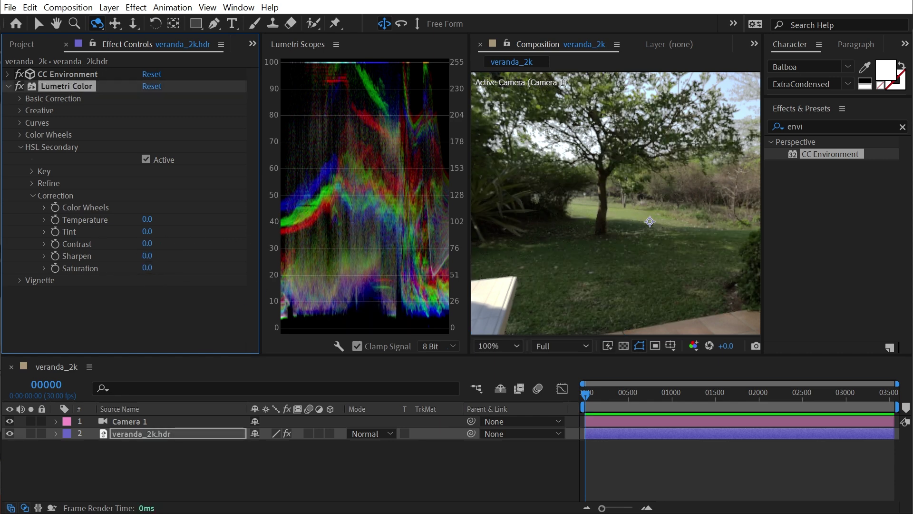
{"action": "key", "text": "ctrl+z"}
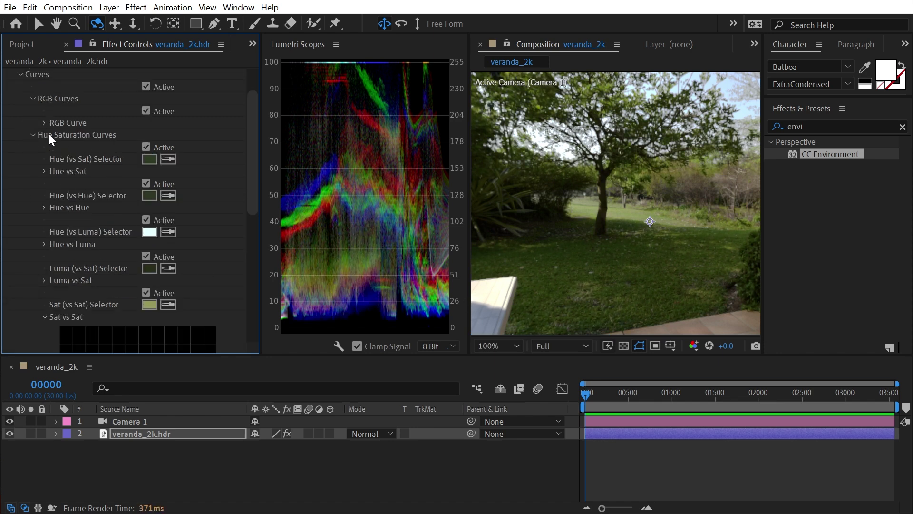
{"action": "left_click", "coordinate": [21, 74]}
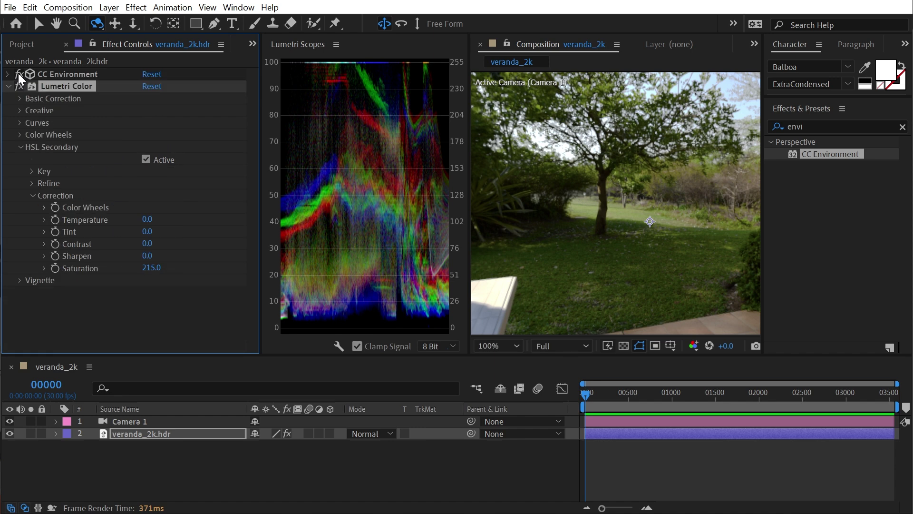
{"action": "right_click", "coordinate": [67, 258]}
{"action": "right_click", "coordinate": [68, 261]}
{"action": "left_click", "coordinate": [114, 377]}
Collapse HSL Secondary in favor of the Vignette settings and fit the whole composition in the viewer
{"action": "left_click", "coordinate": [20, 146]}
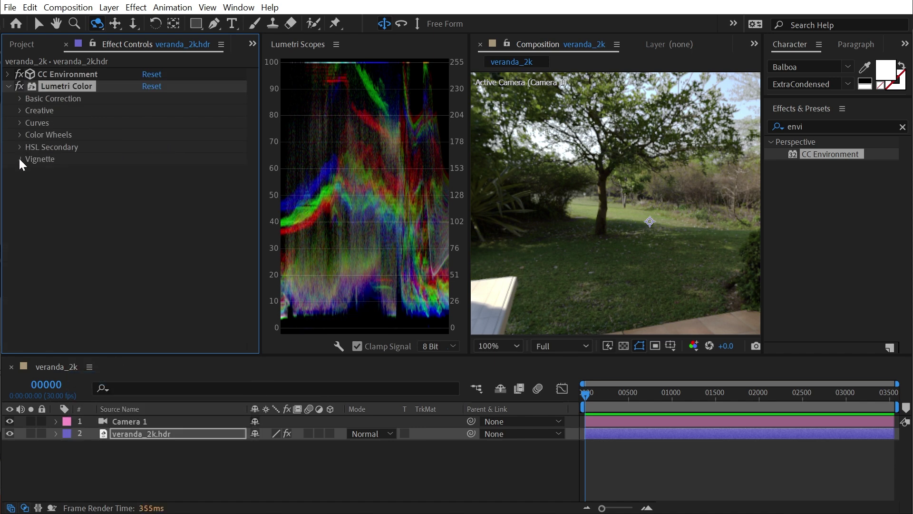
{"action": "left_click", "coordinate": [19, 160]}
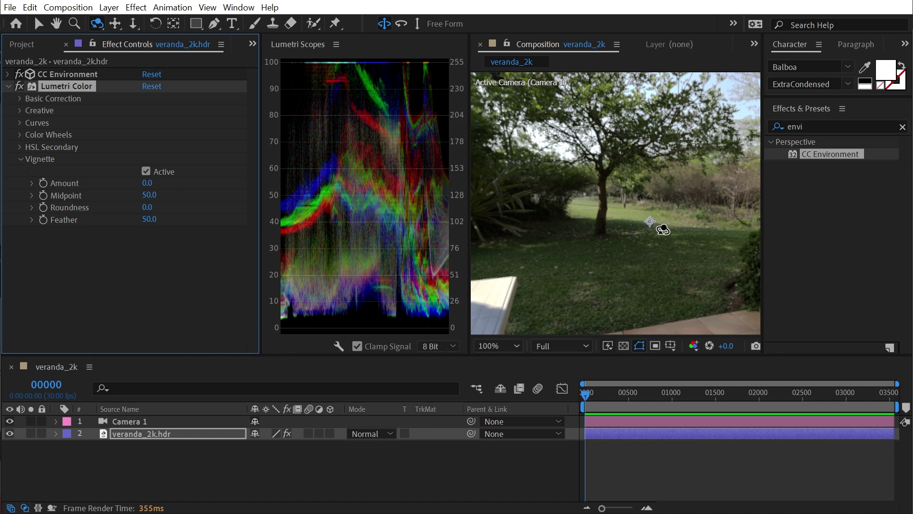
{"action": "key", "text": "shift+slash"}
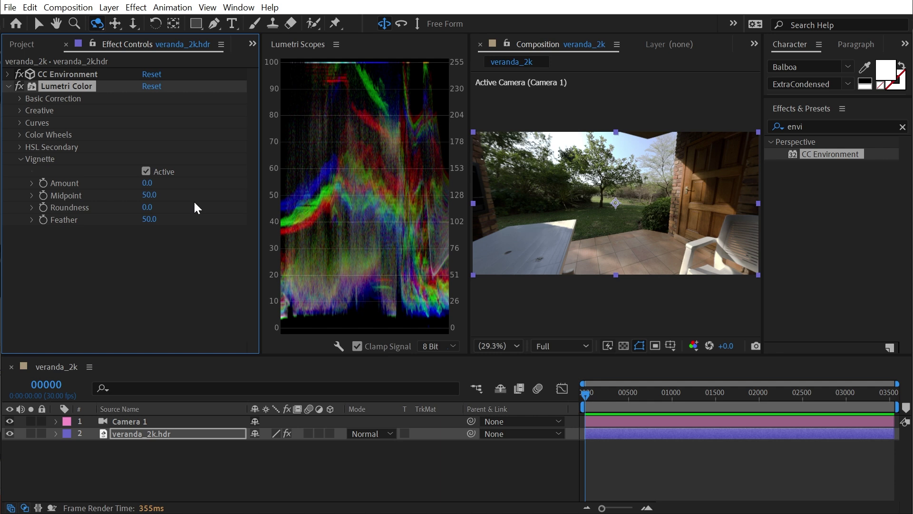
Try negative vignette Amounts of -0.6, -1.7 and -5 to darken the image's edges
{"action": "left_click", "coordinate": [176, 196]}
{"action": "left_click_drag", "start_coordinate": [147, 187], "coordinate": [105, 192]}
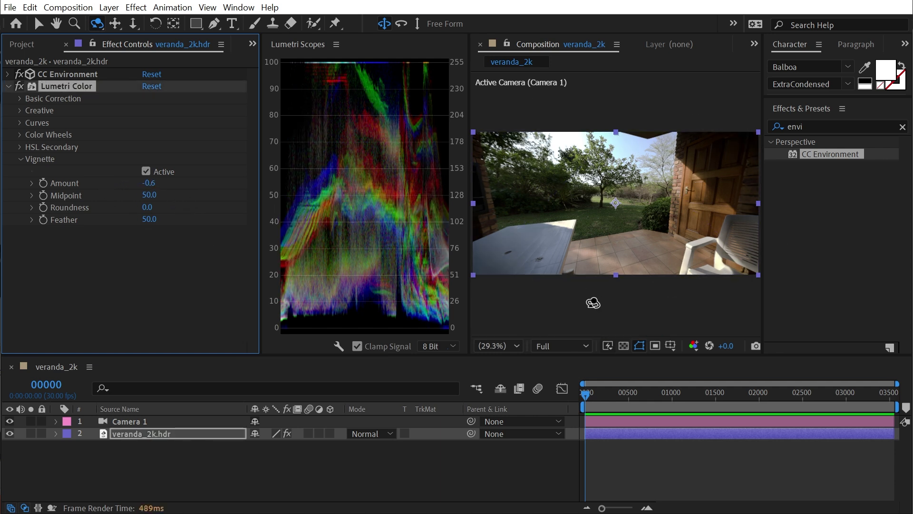
{"action": "left_click_drag", "start_coordinate": [651, 244], "coordinate": [700, 262]}
{"action": "left_click_drag", "start_coordinate": [149, 183], "coordinate": [71, 188]}
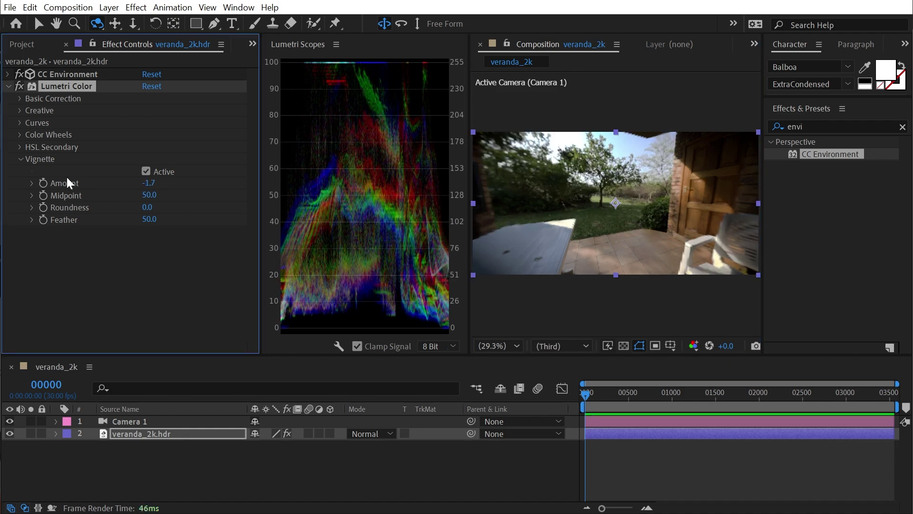
{"action": "left_click_drag", "start_coordinate": [150, 184], "coordinate": [301, 190]}
{"action": "left_click_drag", "start_coordinate": [148, 184], "coordinate": [114, 162]}
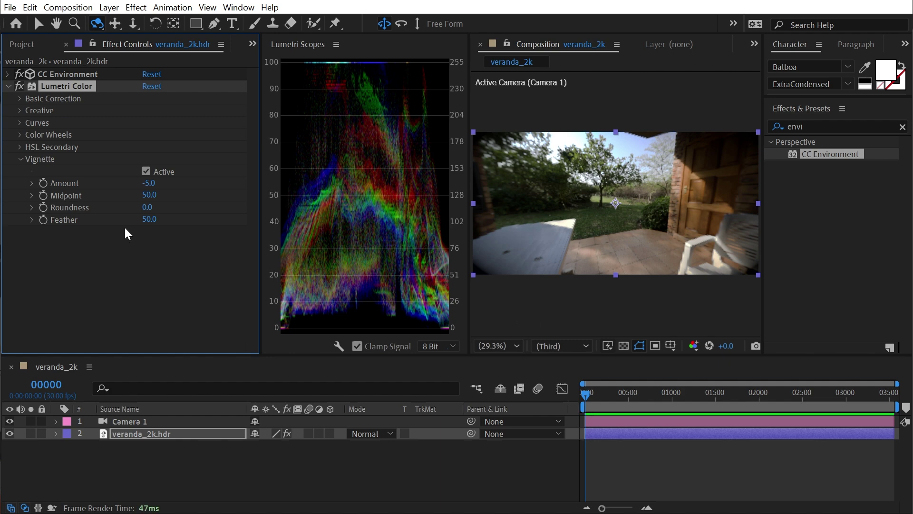
Set the vignette's Midpoint to 1, Roundness to 100 and Feather to 84
{"action": "left_click_drag", "start_coordinate": [152, 199], "coordinate": [36, 184]}
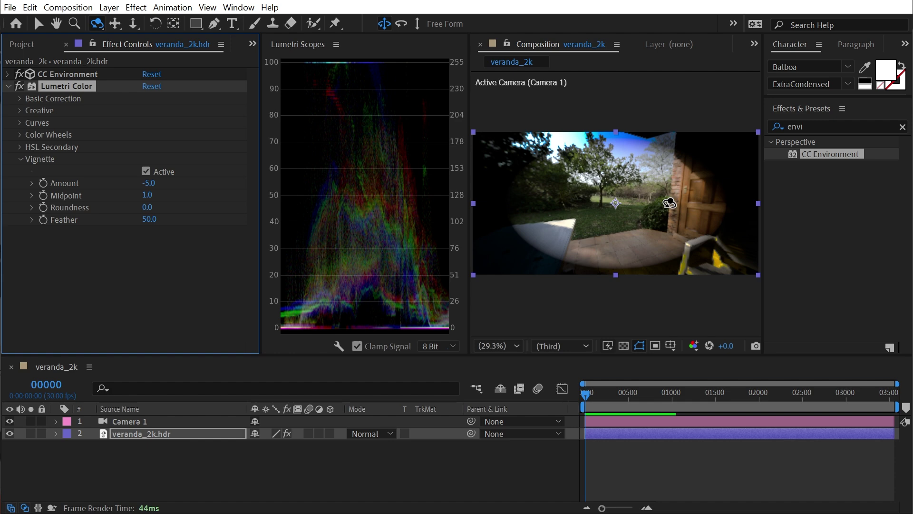
{"action": "left_click_drag", "start_coordinate": [152, 214], "coordinate": [475, 207]}
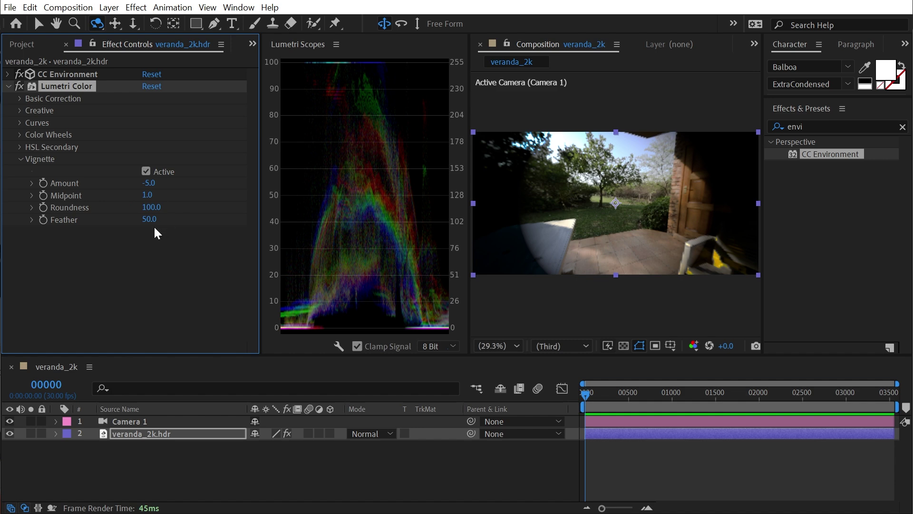
{"action": "left_click_drag", "start_coordinate": [149, 219], "coordinate": [209, 210]}
Set the vignette's Amount to -0.9 and Midpoint to 54, and toggle the vignette off and on to compare the image
{"action": "left_click_drag", "start_coordinate": [148, 184], "coordinate": [425, 164]}
{"action": "left_click_drag", "start_coordinate": [149, 195], "coordinate": [183, 193]}
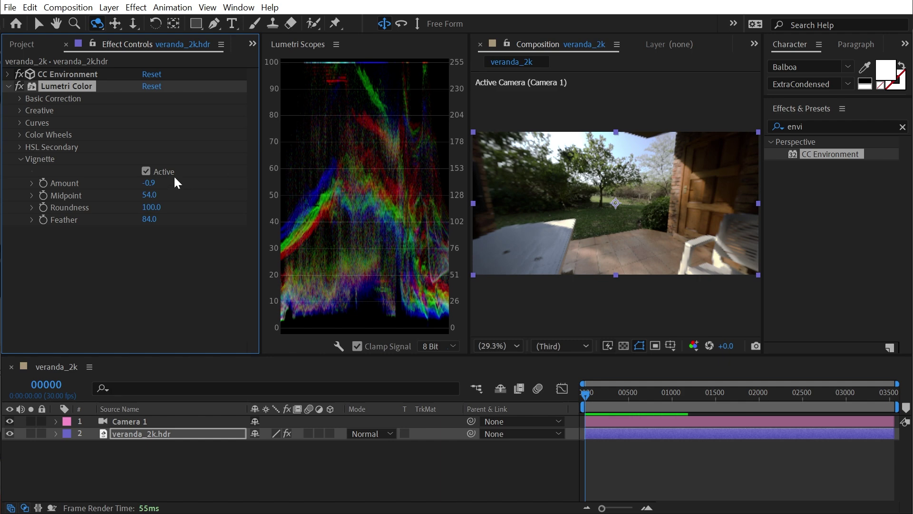
{"action": "left_click", "coordinate": [145, 172]}
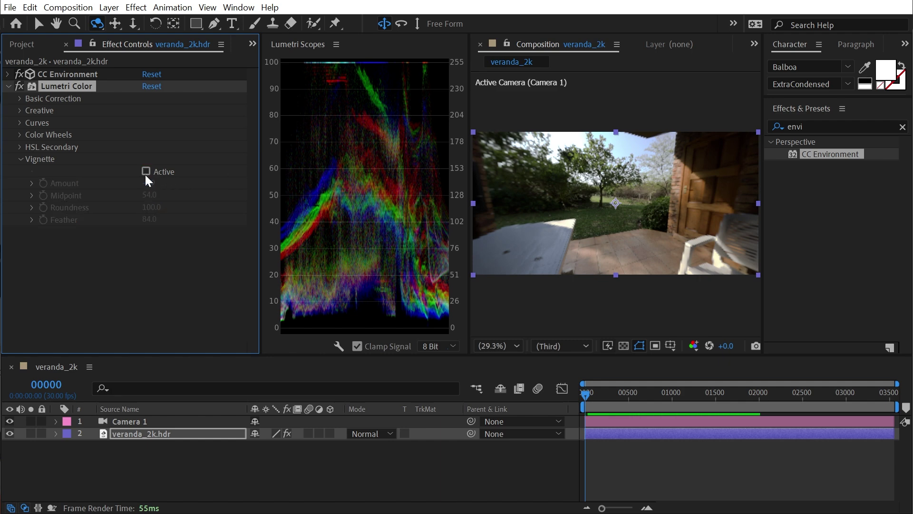
{"action": "left_click", "coordinate": [145, 175]}
{"action": "left_click", "coordinate": [145, 175]}
{"action": "left_click", "coordinate": [145, 175]}
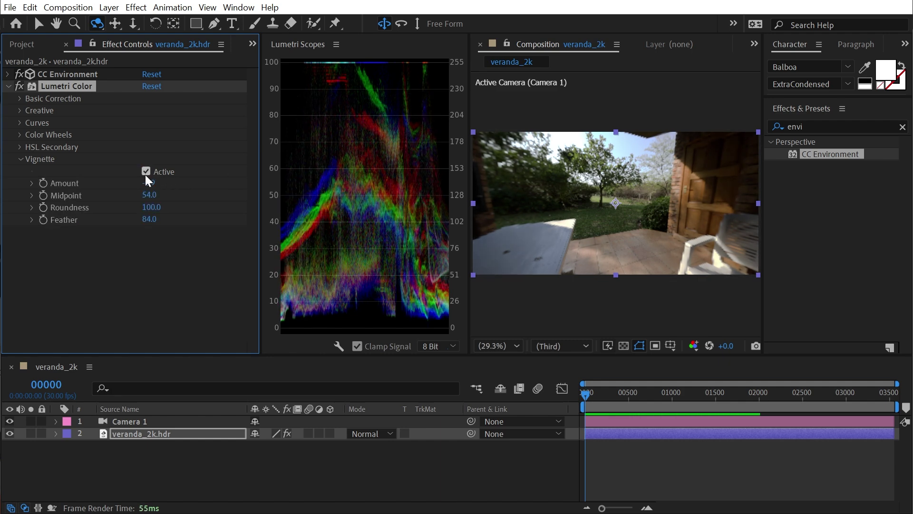